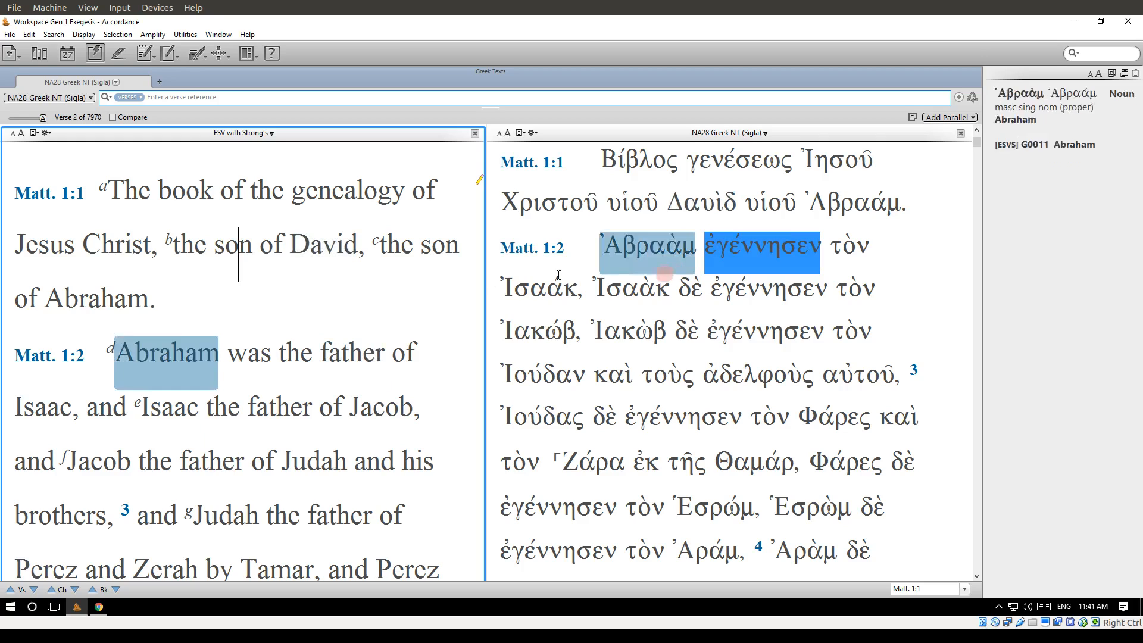
right_click(344, 196)
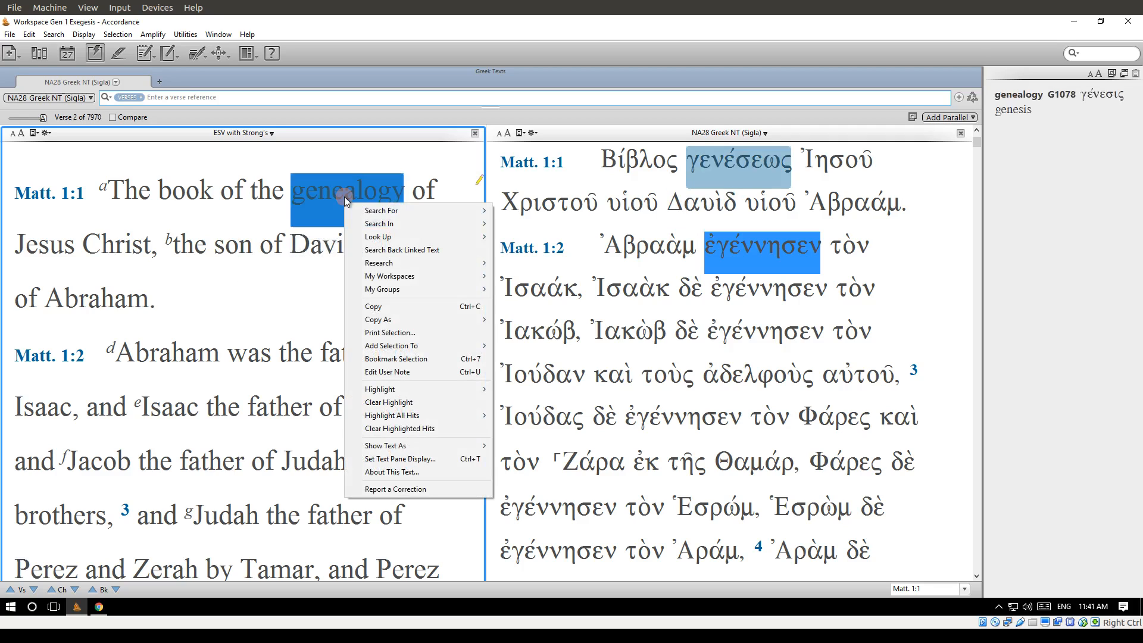
right_click(203, 194)
right_click(203, 194)
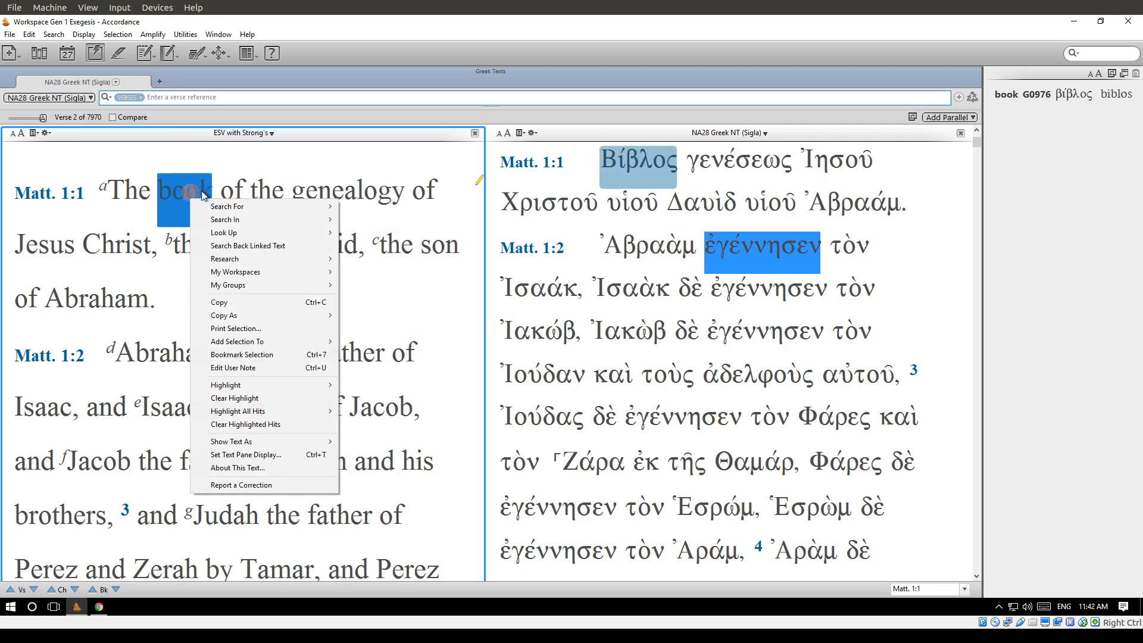
mouse_move(267, 213)
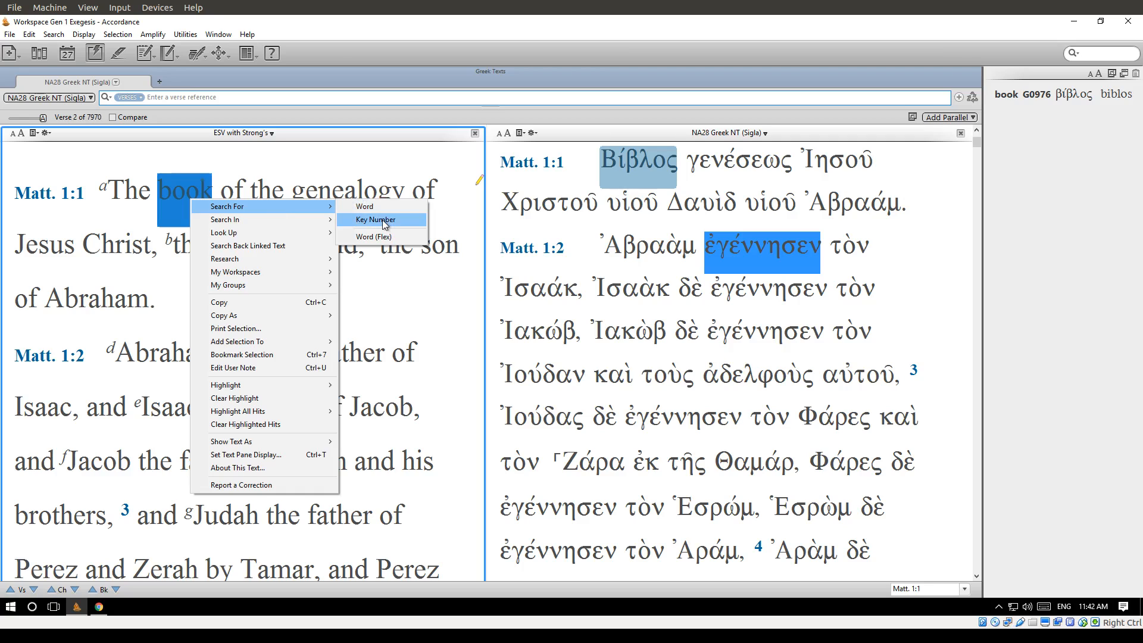
click(374, 187)
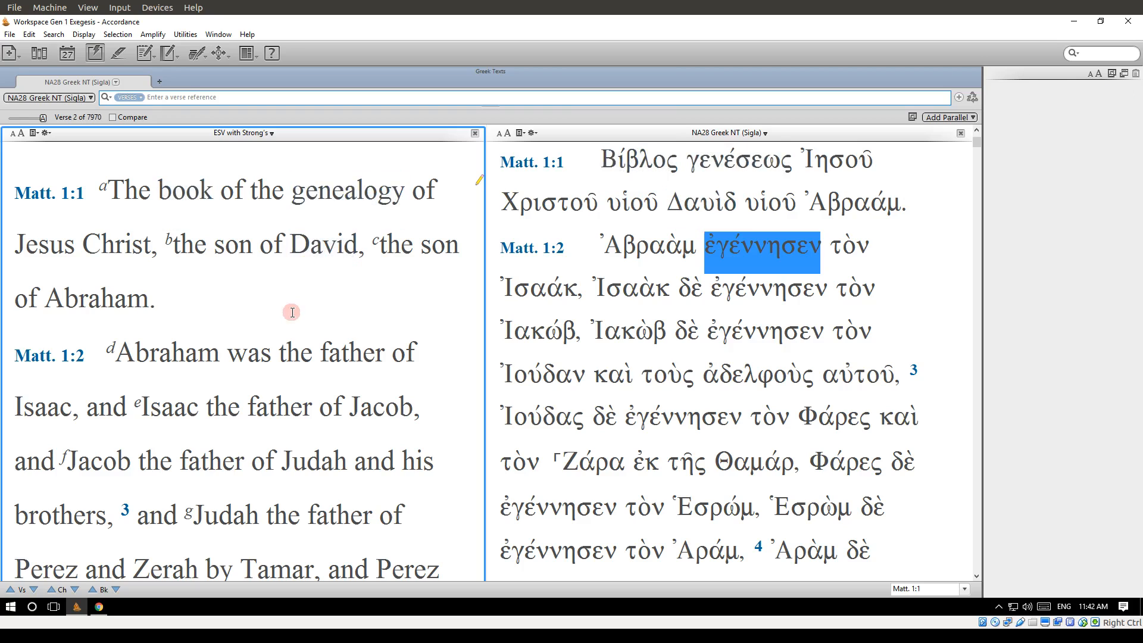
Go to John 1 in the parallel ESV and NA28 Greek texts.
click(196, 98)
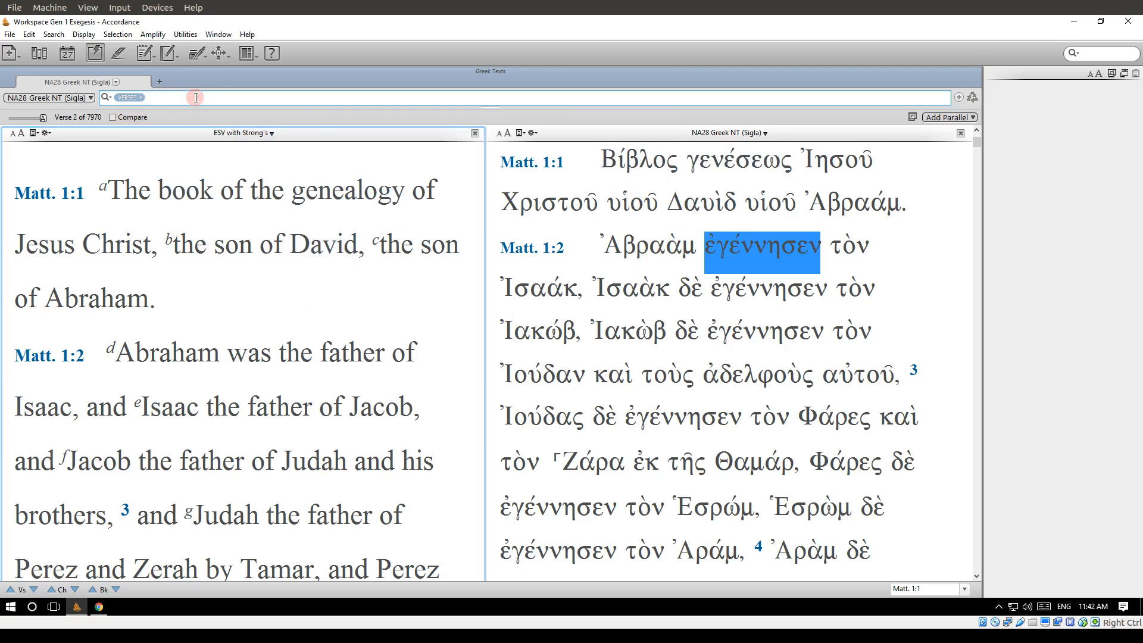
text(John 1)
key(Return)
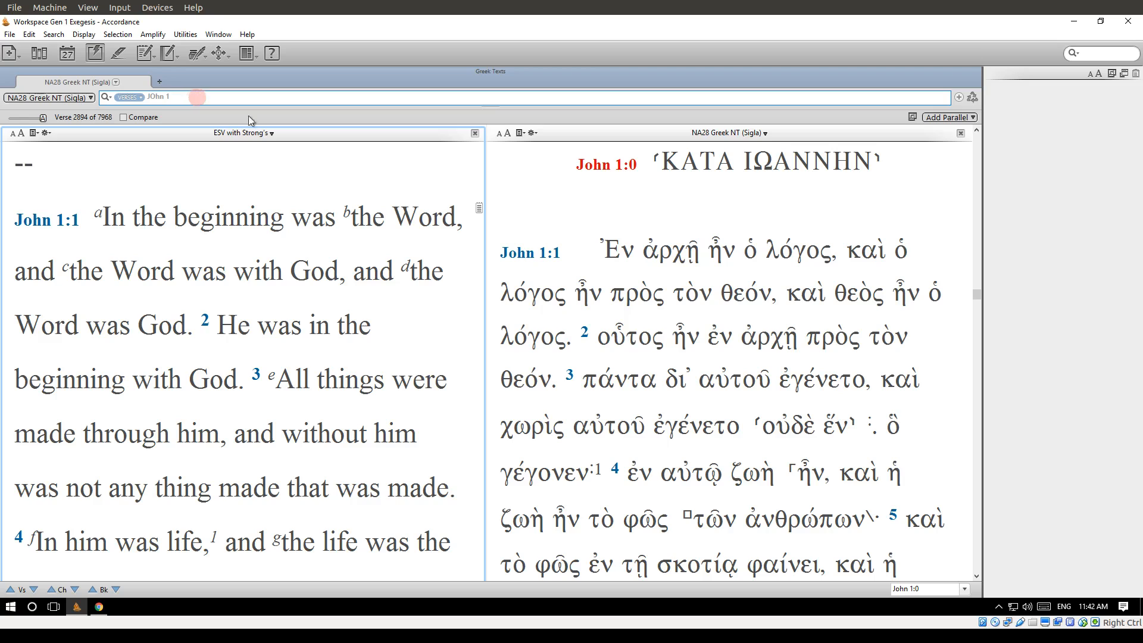
mouse_move(281, 286)
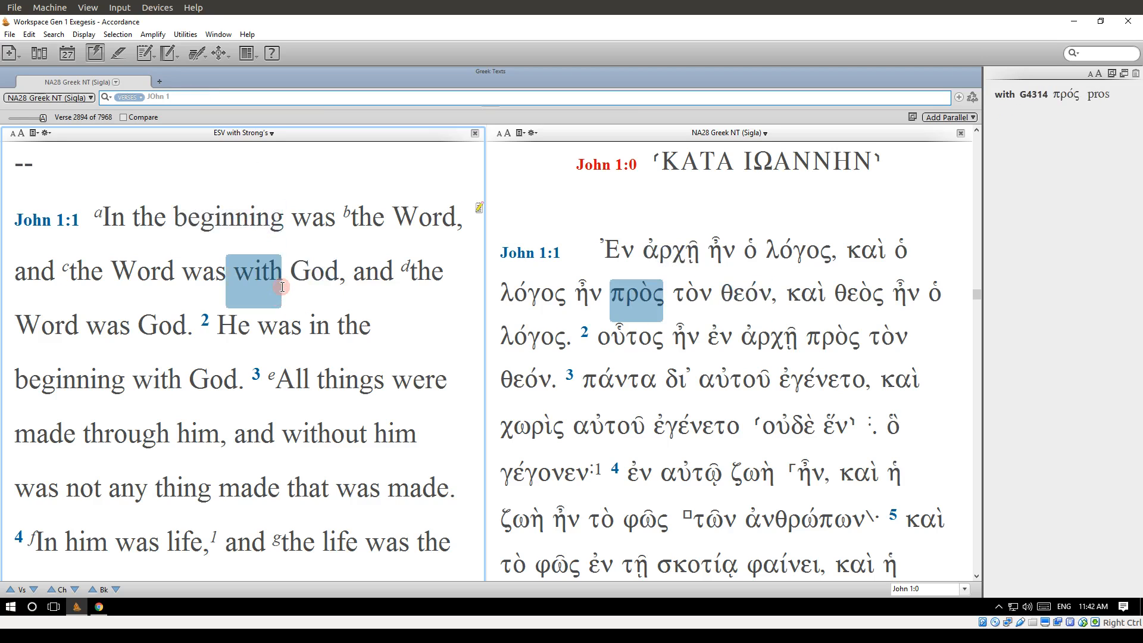
click(282, 287)
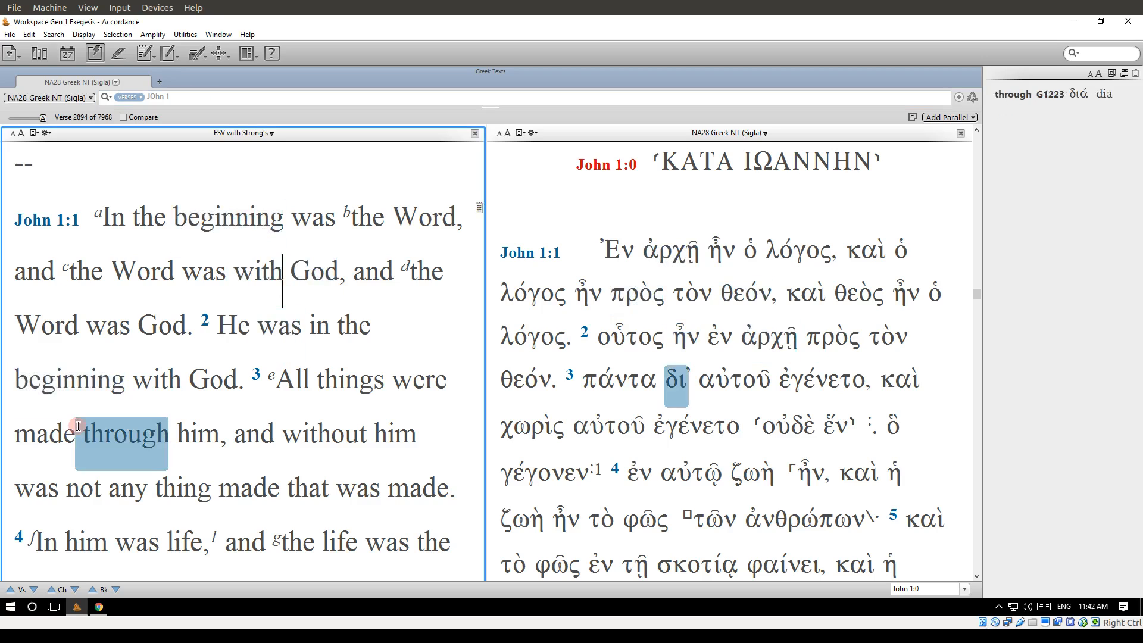
Search the ESV for the exact word "made" from John 1:3 and browse the matching verses in Genesis.
right_click(53, 435)
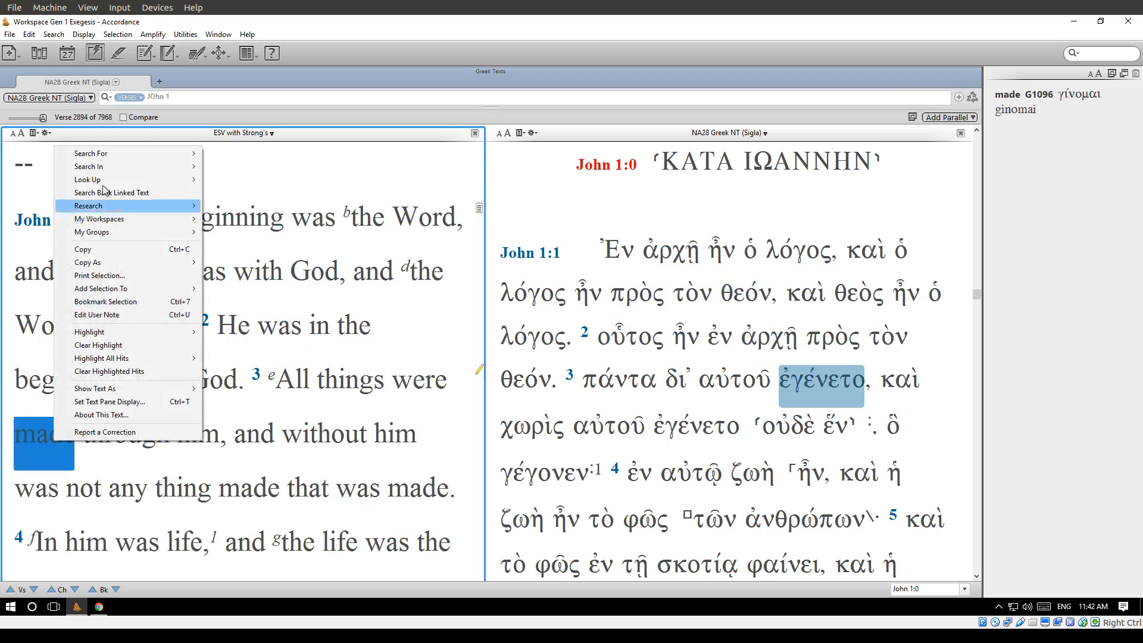
mouse_move(125, 153)
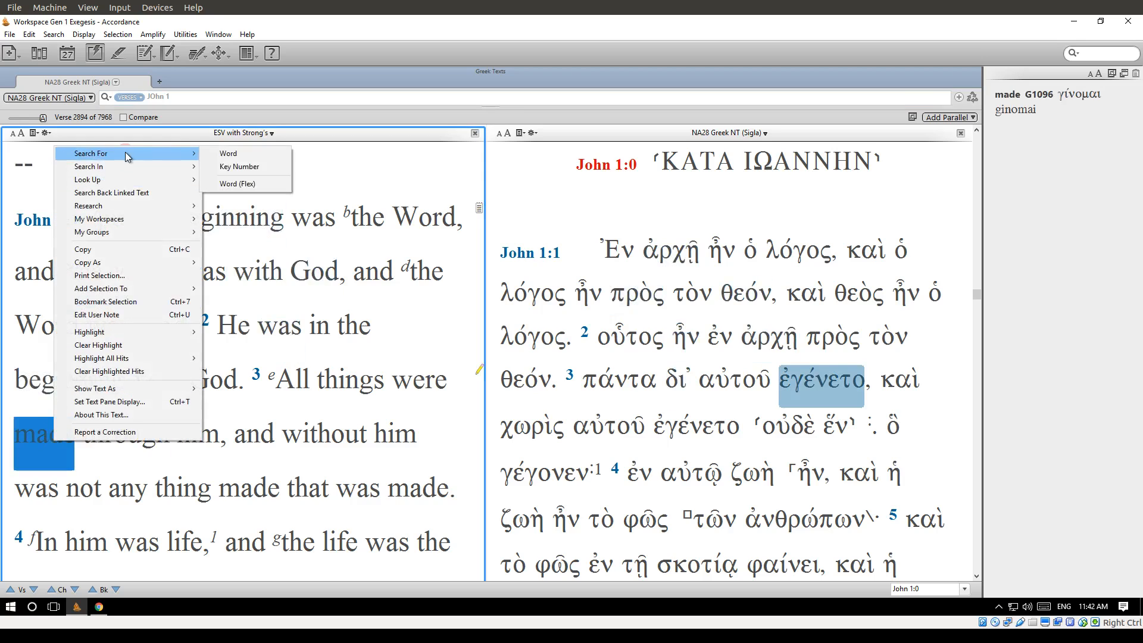
click(212, 154)
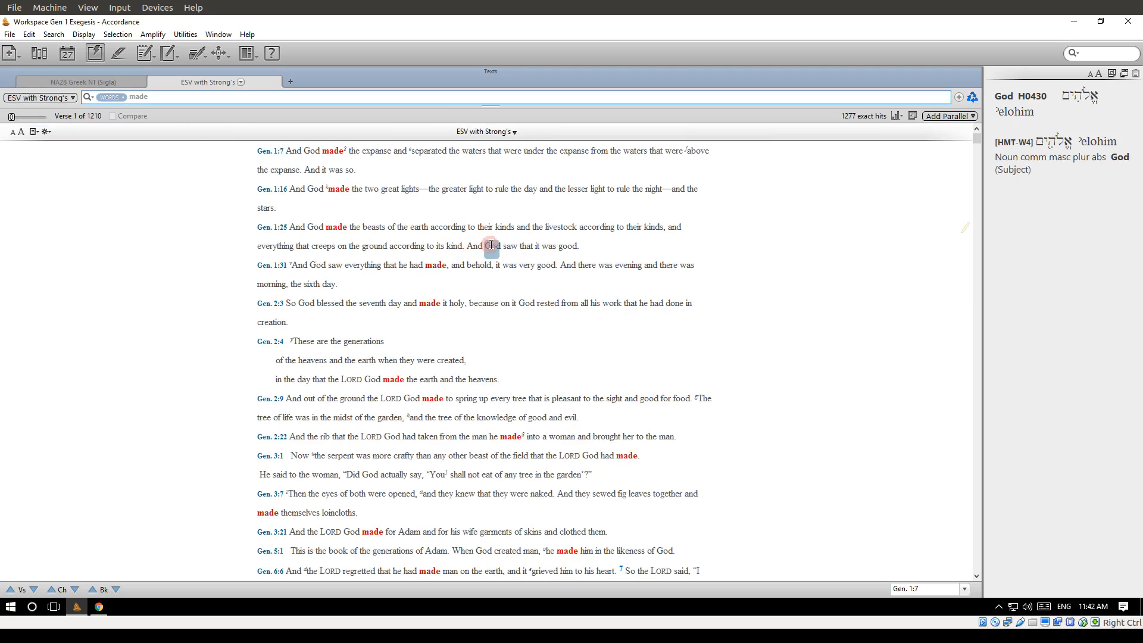
scroll(438, 290, down, 1)
scroll(438, 291, down, 15)
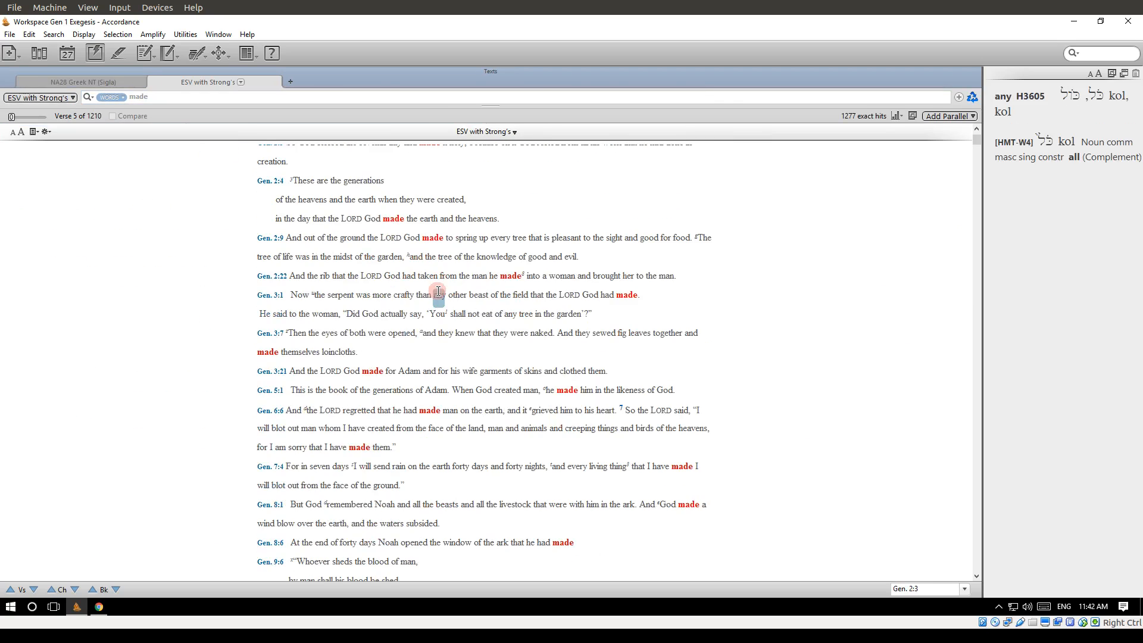
scroll(438, 290, down, 14)
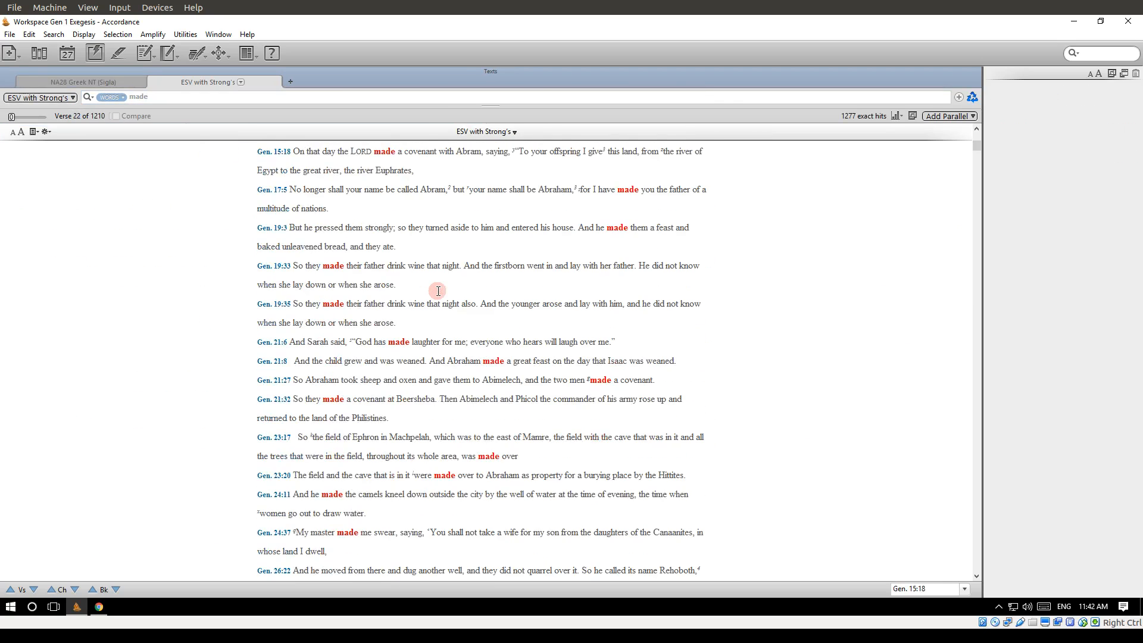
scroll(439, 290, down, 7)
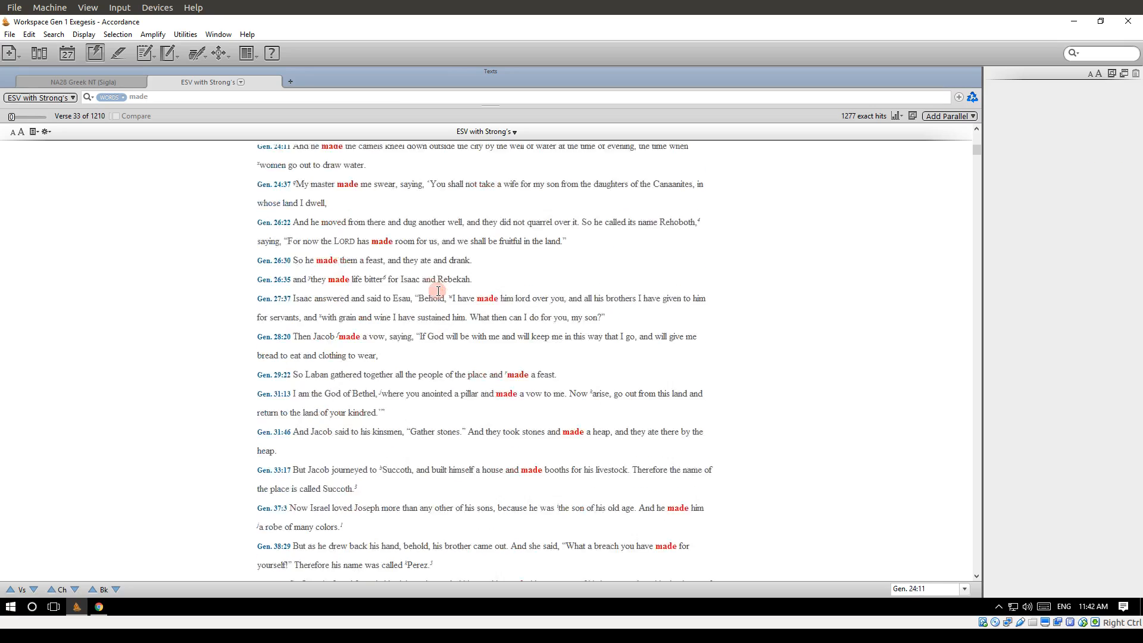
scroll(438, 291, up, 10)
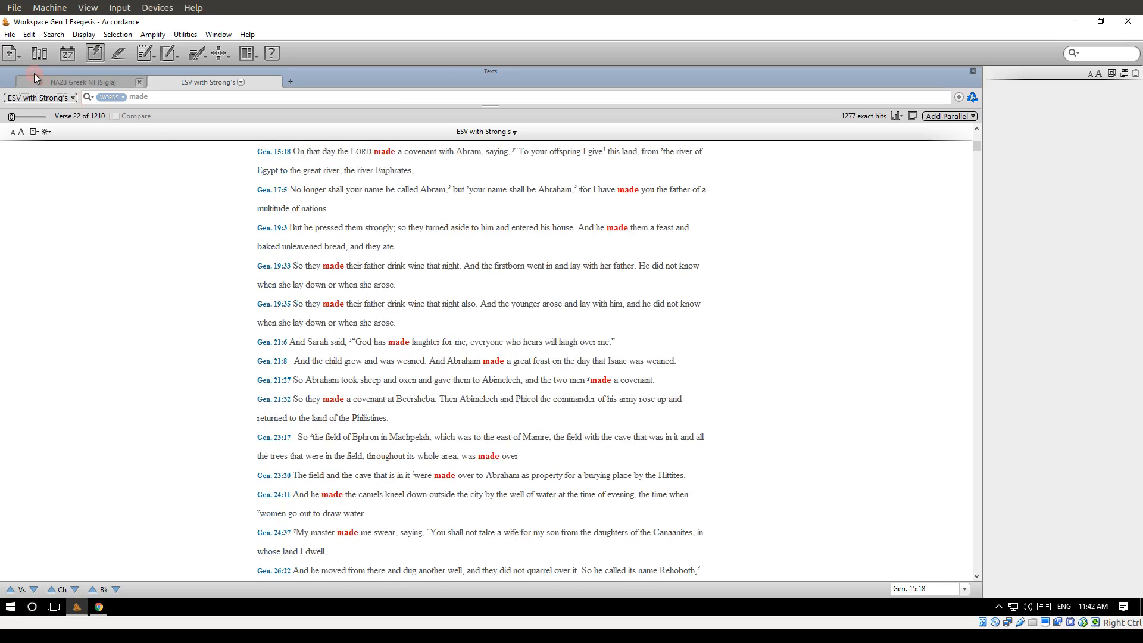
Return to the John 1 parallel texts and search for the key number behind "made" in John 1:3.
click(56, 78)
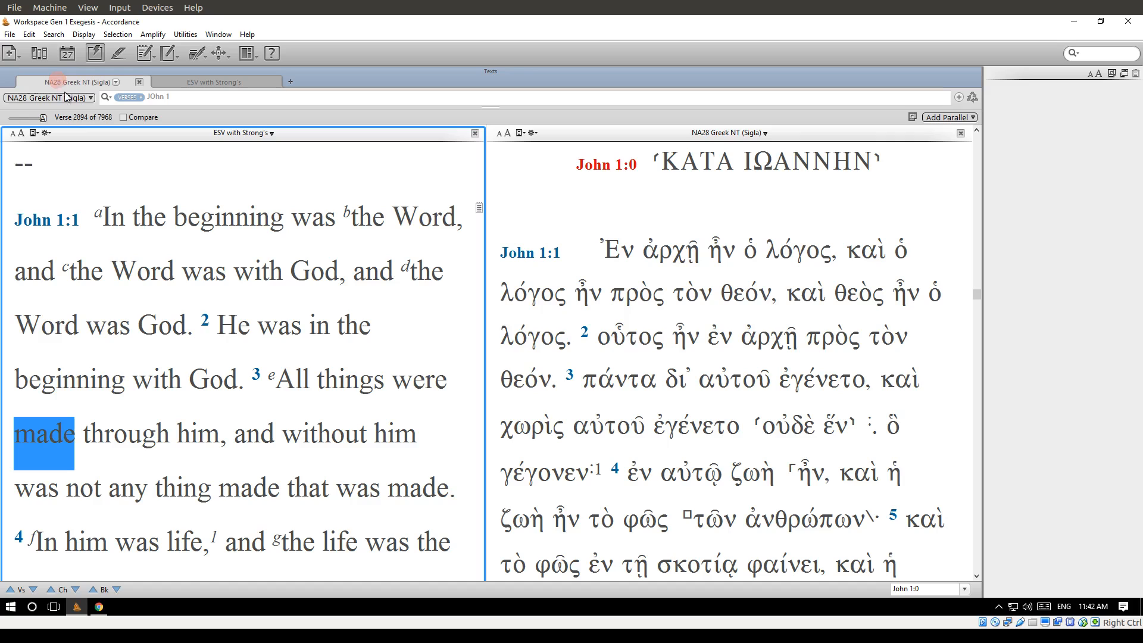
right_click(42, 438)
mouse_move(123, 156)
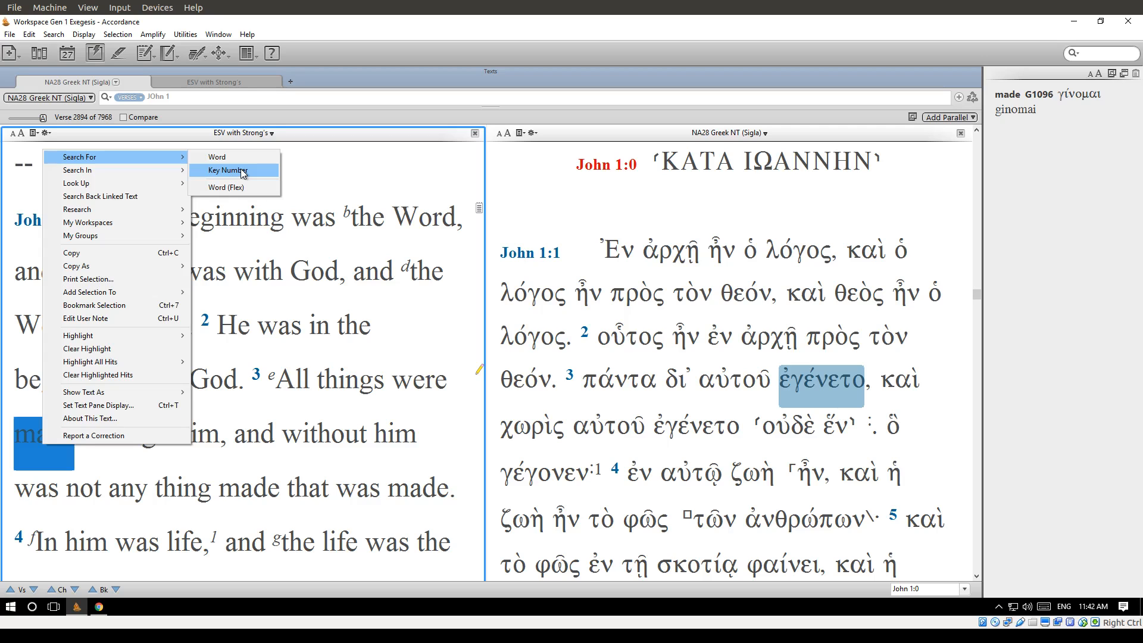
click(240, 169)
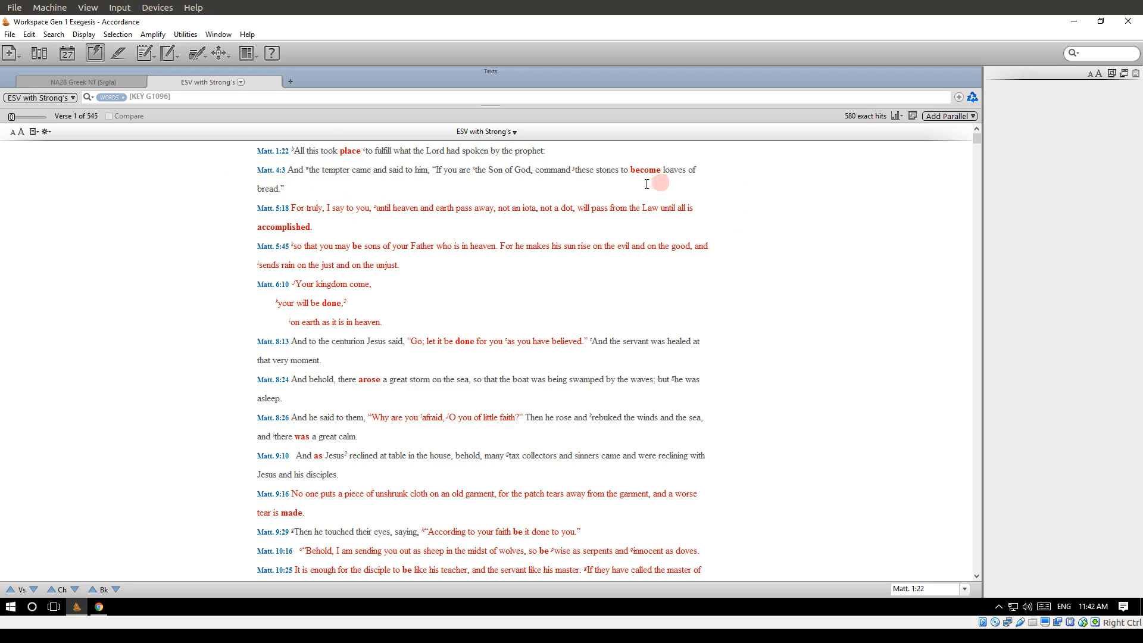
mouse_move(342, 159)
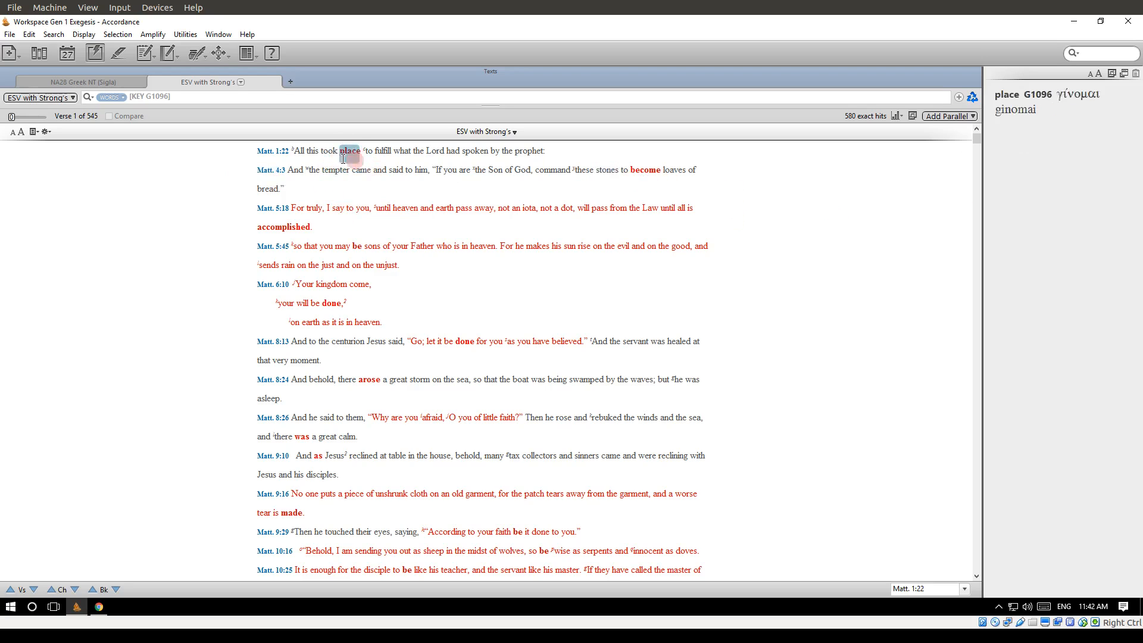
Enlarge the text of the key number results and inspect the Greek word behind the highlighted "place", "become", "done" and "accomplished".
click(21, 132)
click(22, 132)
click(21, 132)
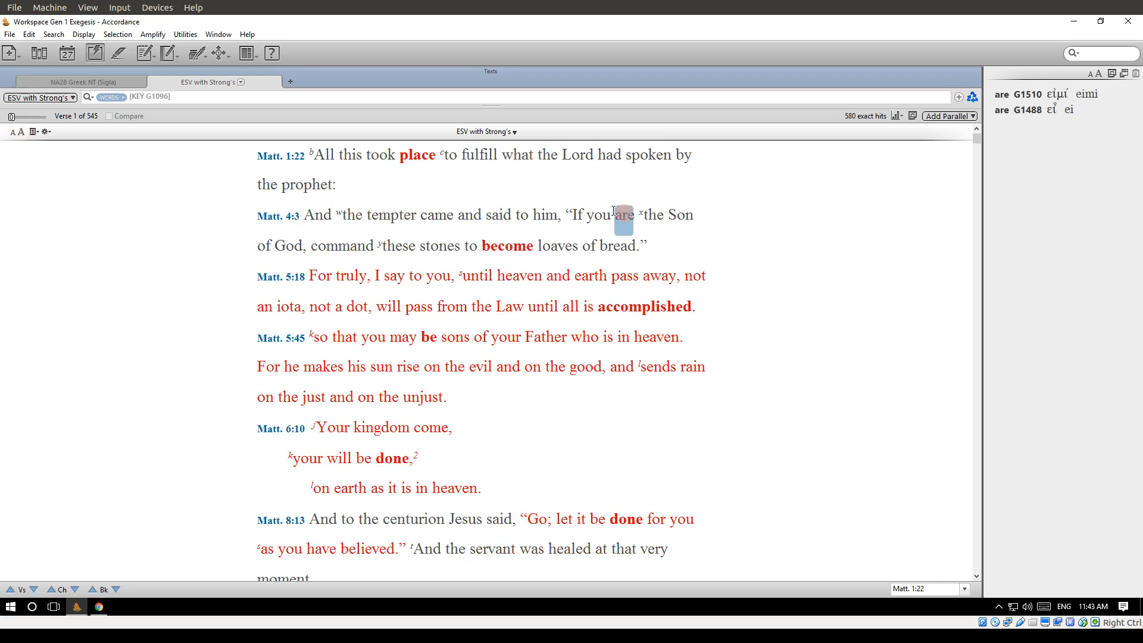
mouse_move(435, 171)
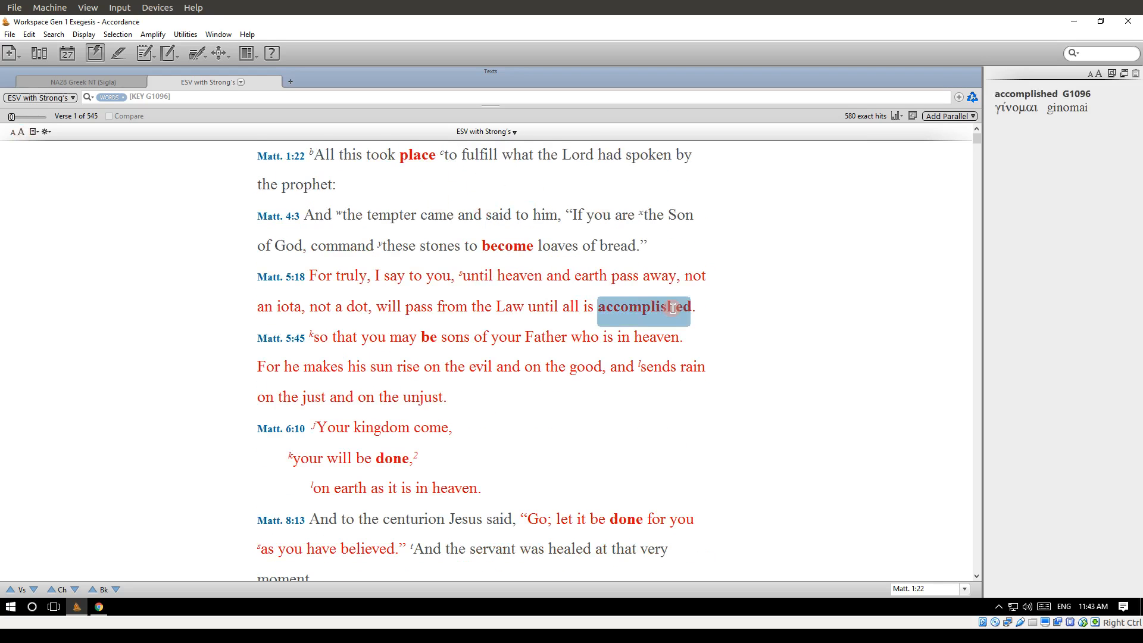
mouse_move(625, 523)
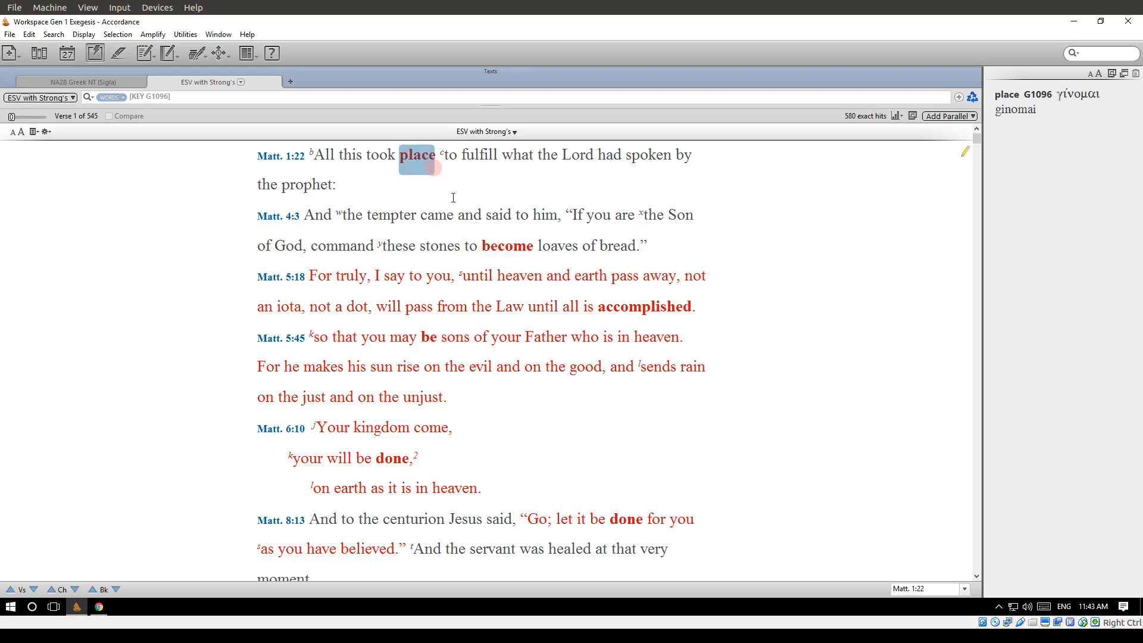
mouse_move(504, 255)
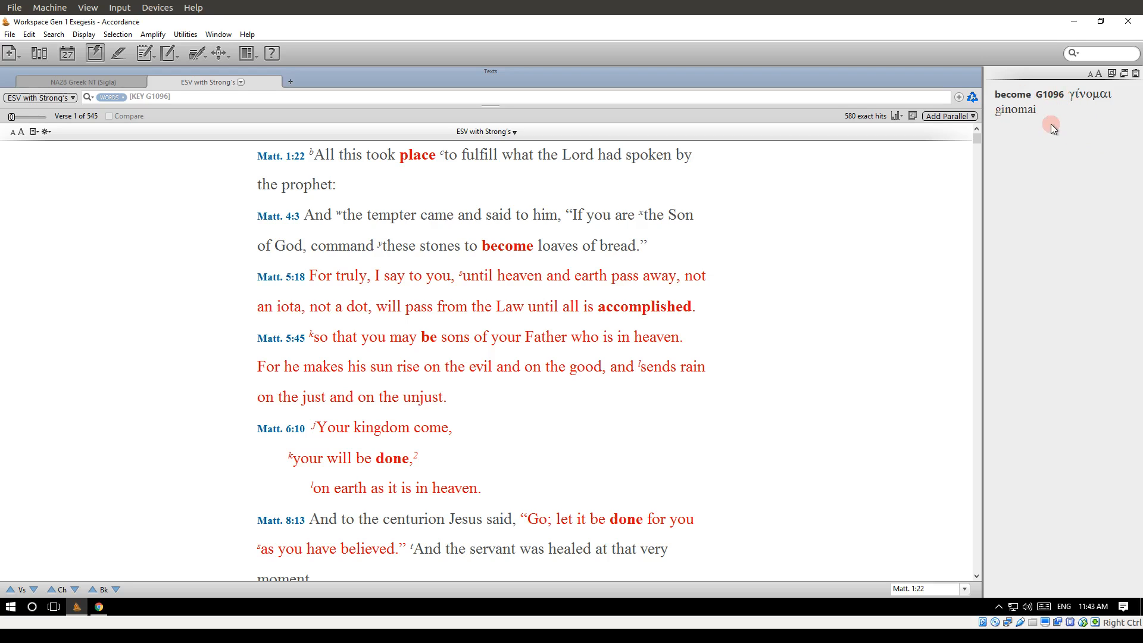
mouse_move(654, 311)
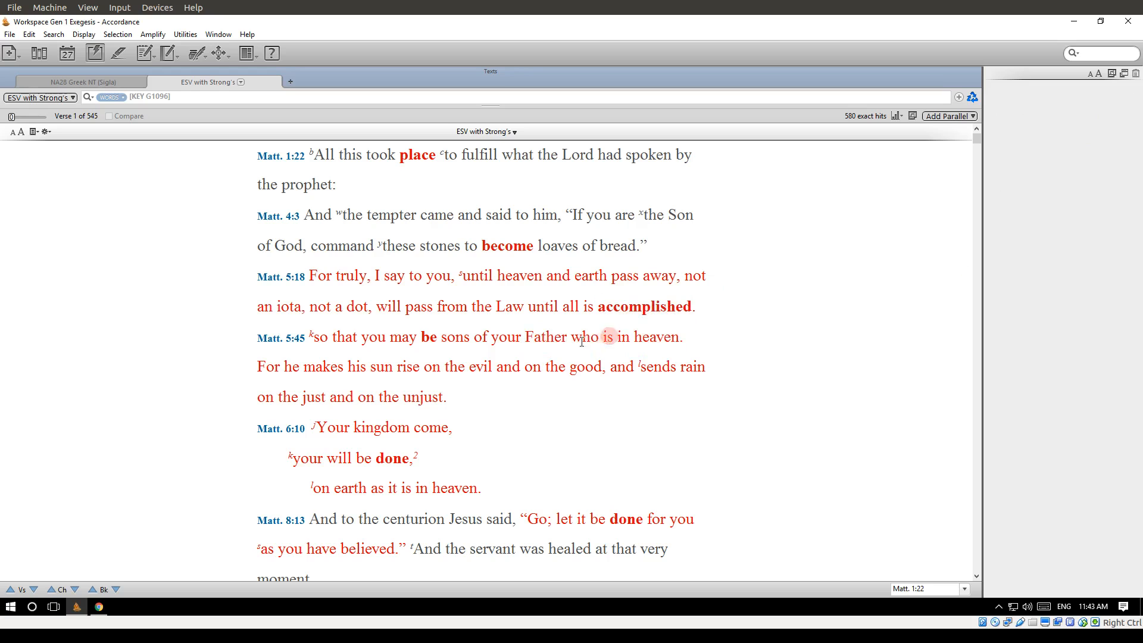
Return to the John 1 parallel texts and run a Word (Flex) search on "made" in John 1:3.
click(84, 82)
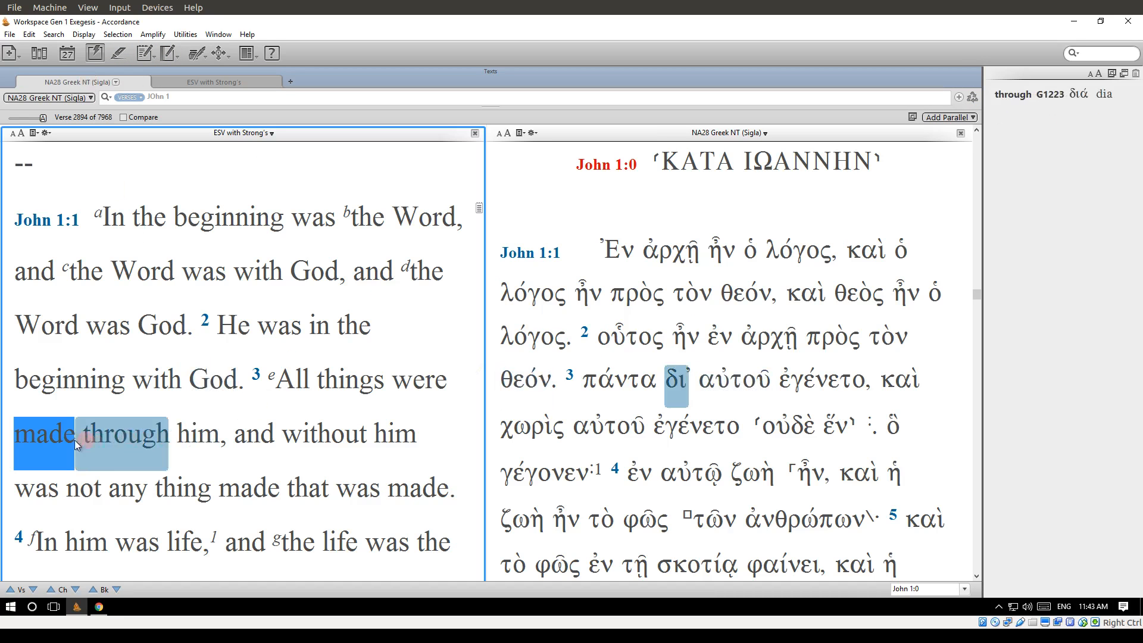
right_click(48, 441)
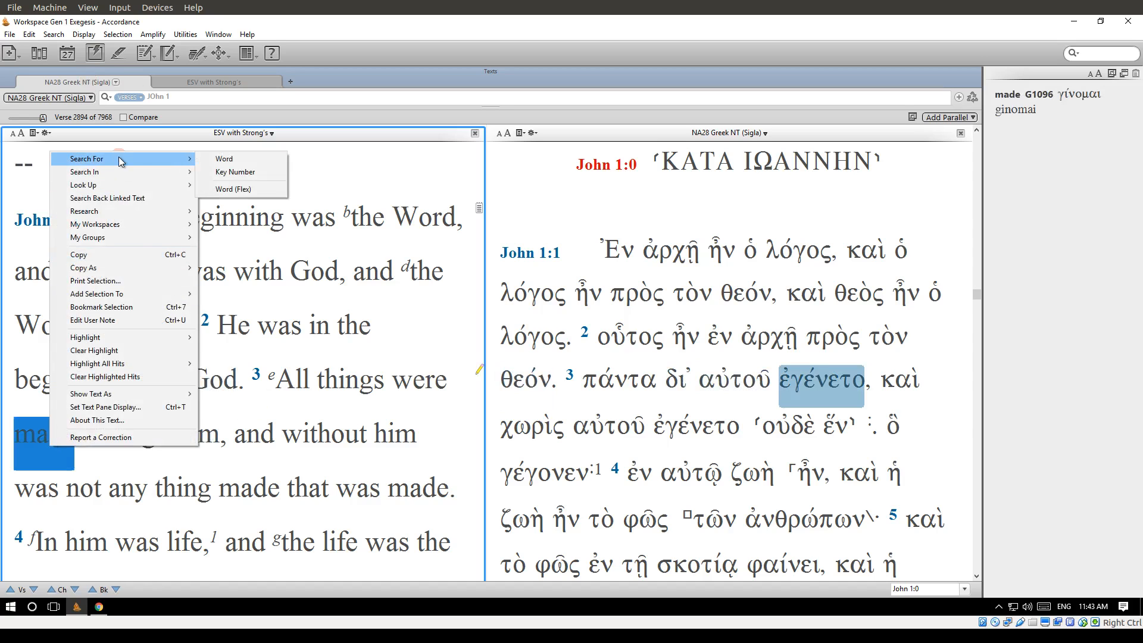
click(267, 188)
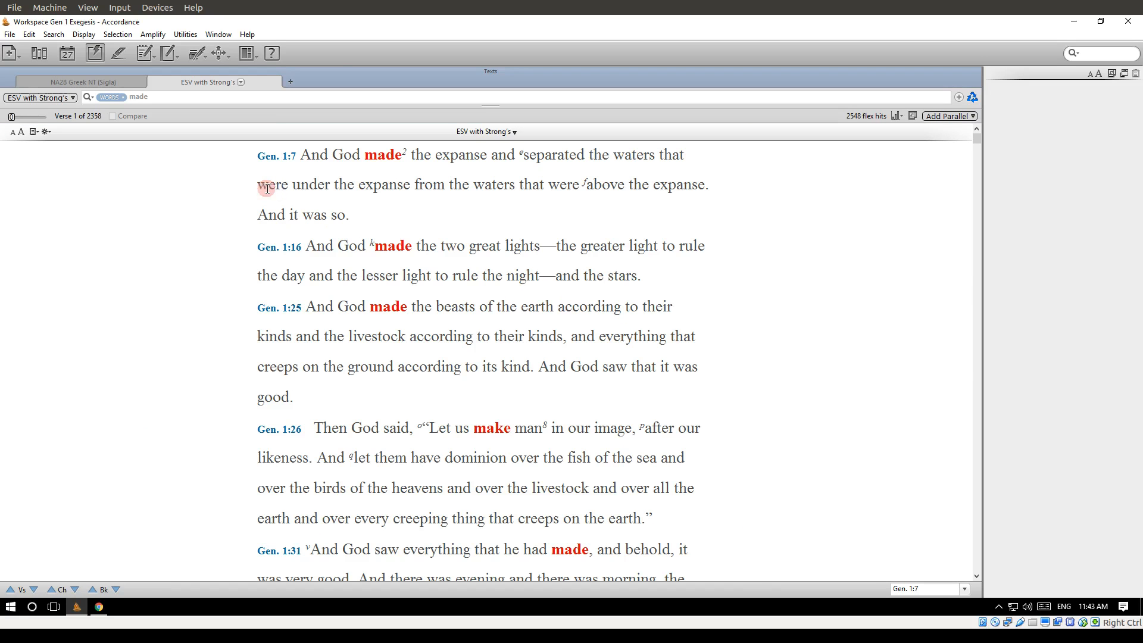
Examine the flex search results in Genesis for different forms of the word and the Hebrew words behind them.
scroll(432, 366, down, 4)
scroll(433, 366, down, 6)
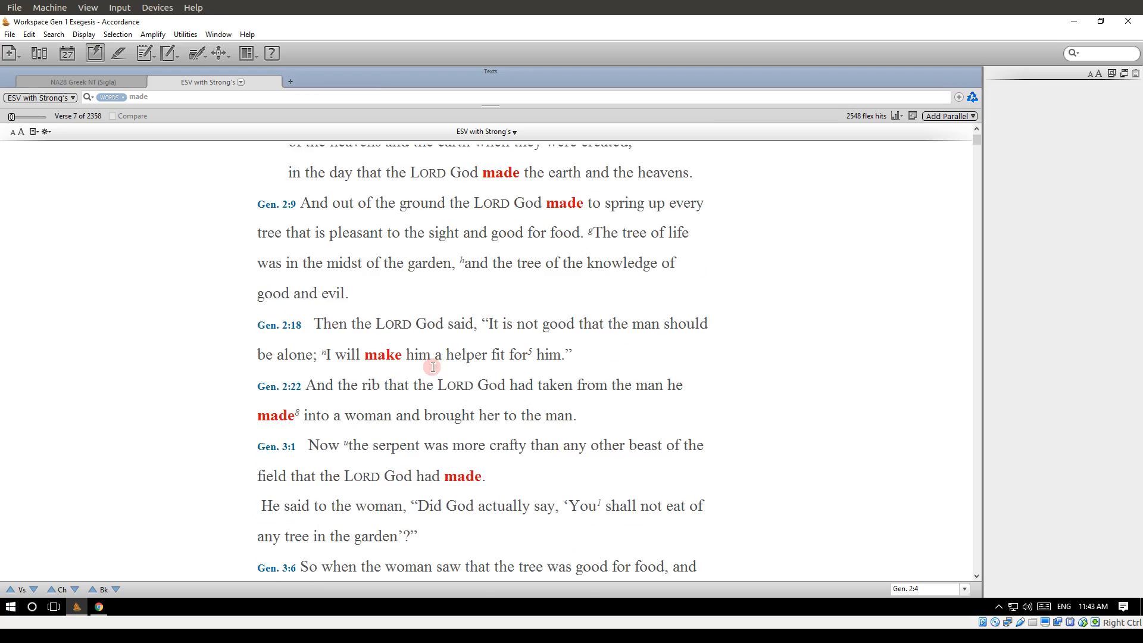
scroll(433, 366, down, 6)
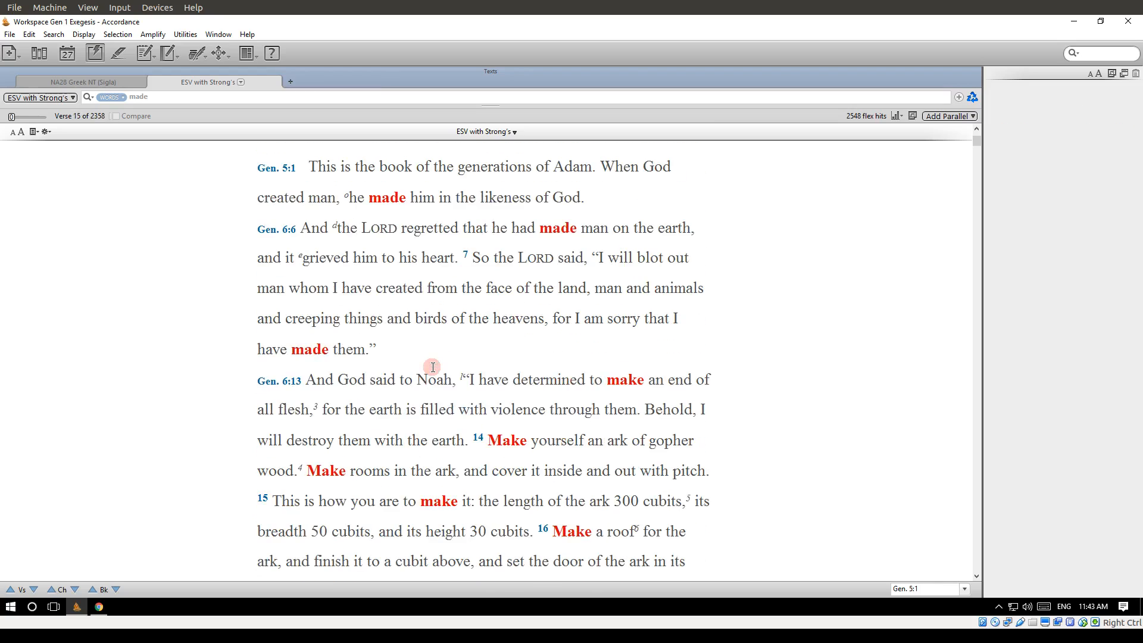
scroll(432, 366, down, 3)
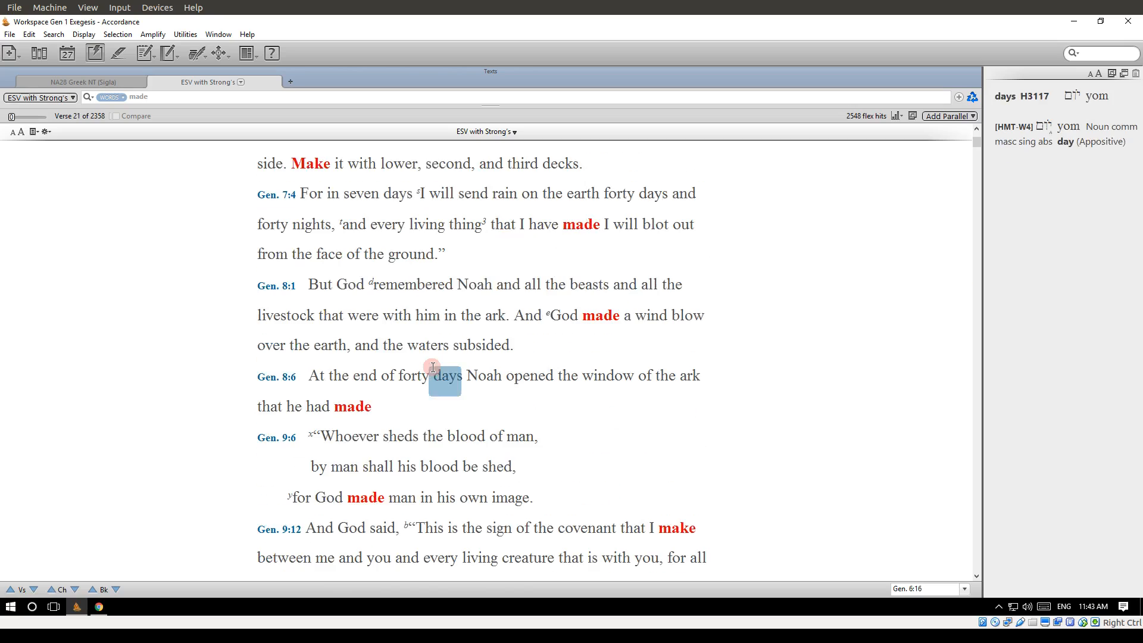
scroll(433, 366, down, 6)
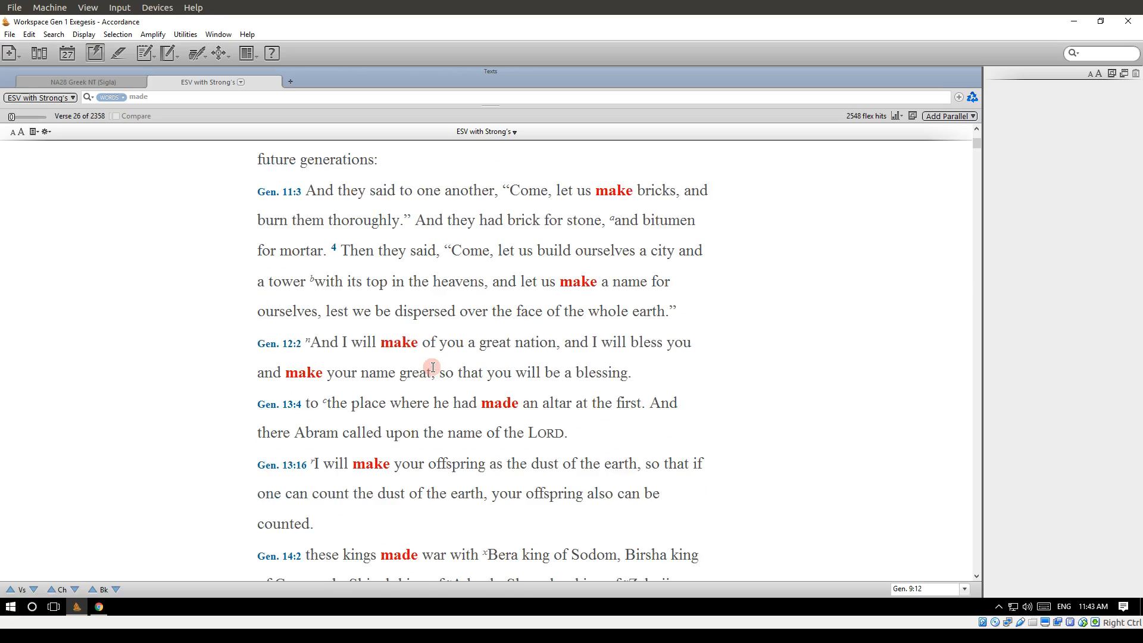
scroll(432, 366, down, 3)
scroll(432, 368, down, 3)
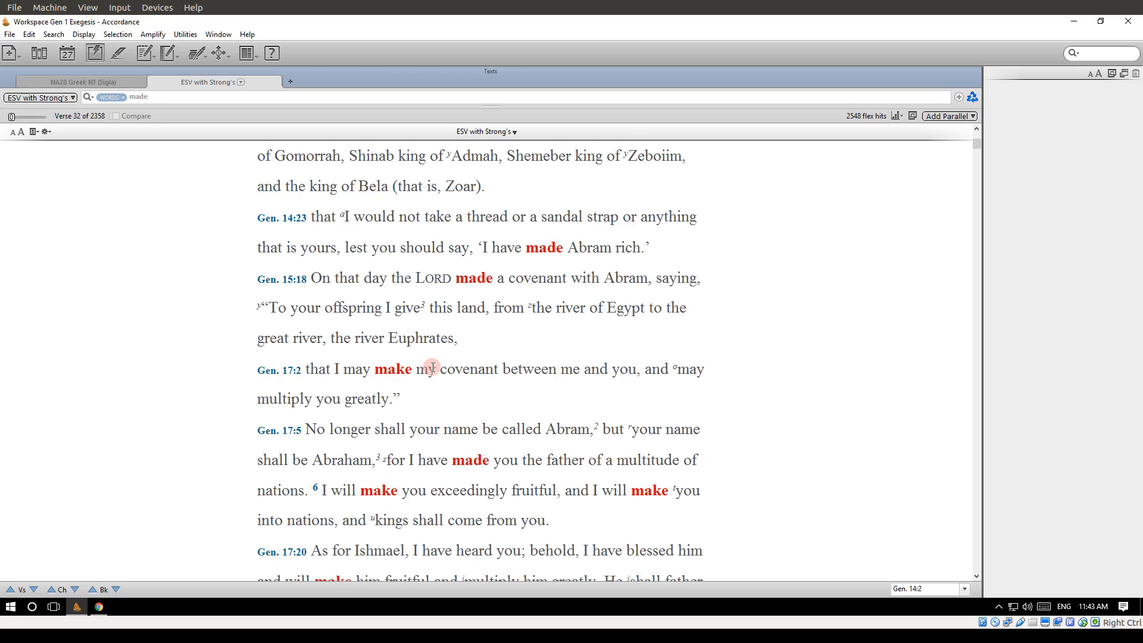
scroll(433, 367, up, 2)
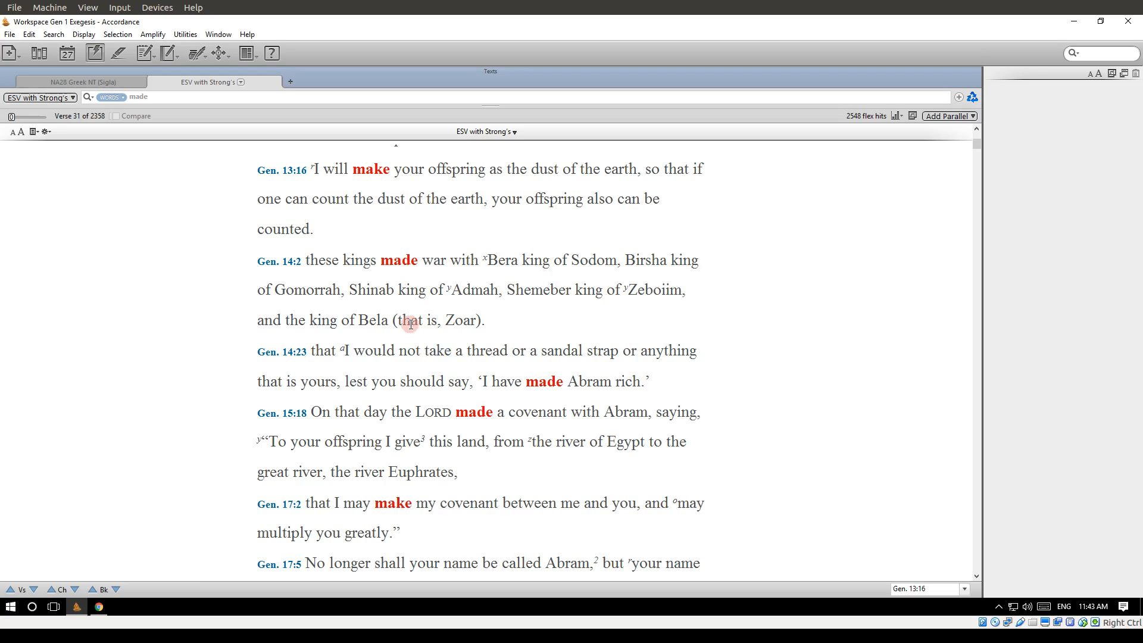
scroll(388, 225, up, 1)
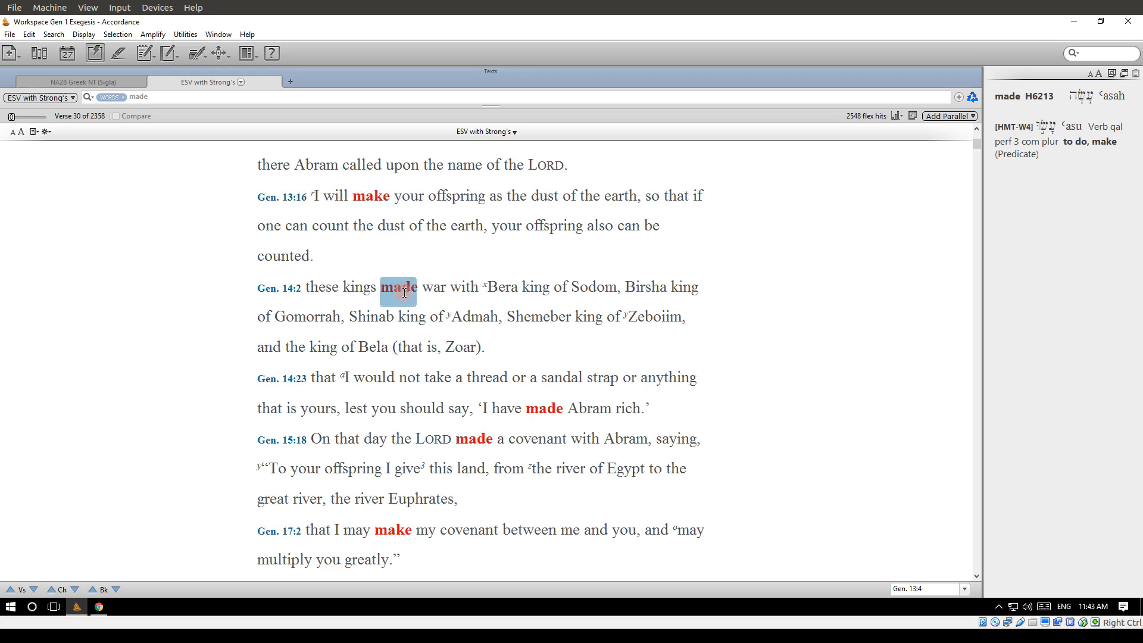
scroll(404, 292, down, 4)
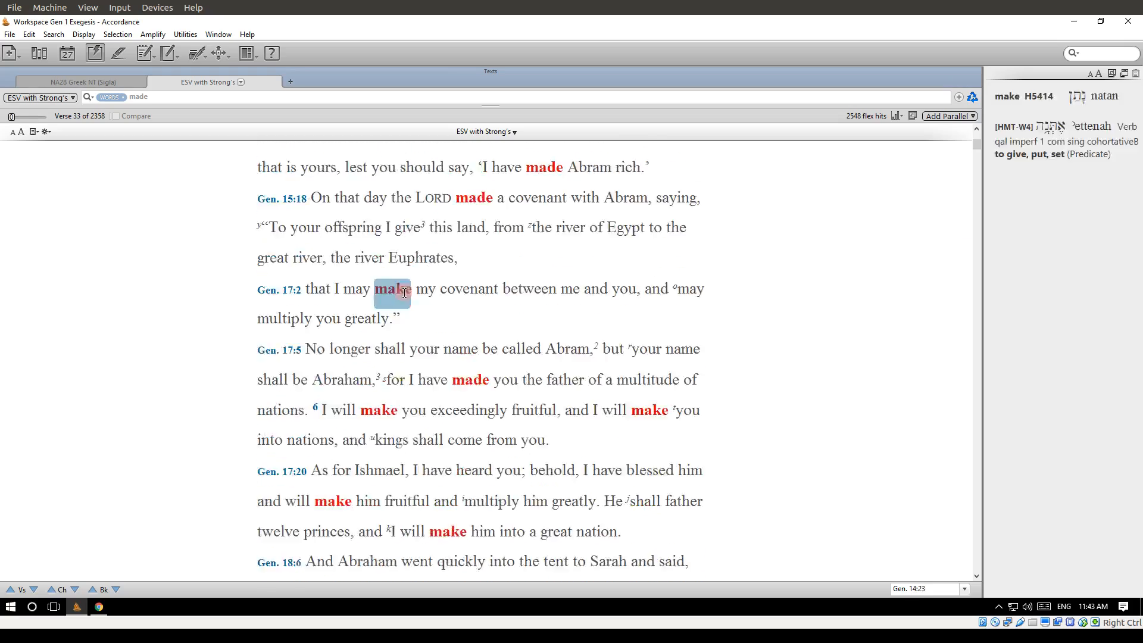
scroll(404, 293, down, 7)
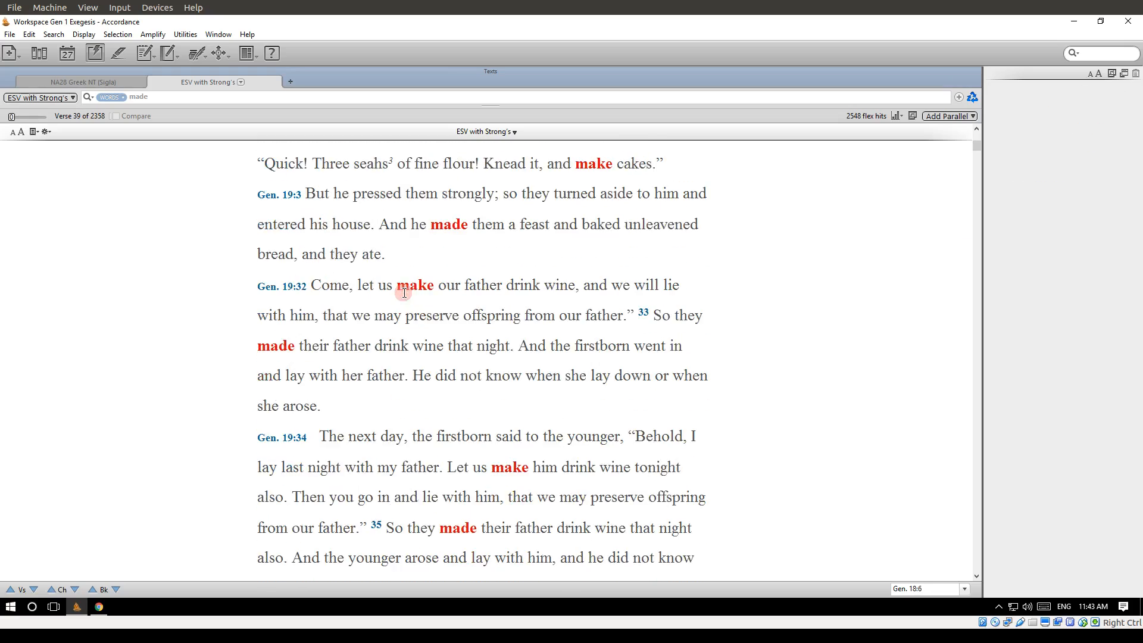
Read on through the flex search results for "made" from Genesis 19 to Genesis 24.
scroll(404, 292, down, 10)
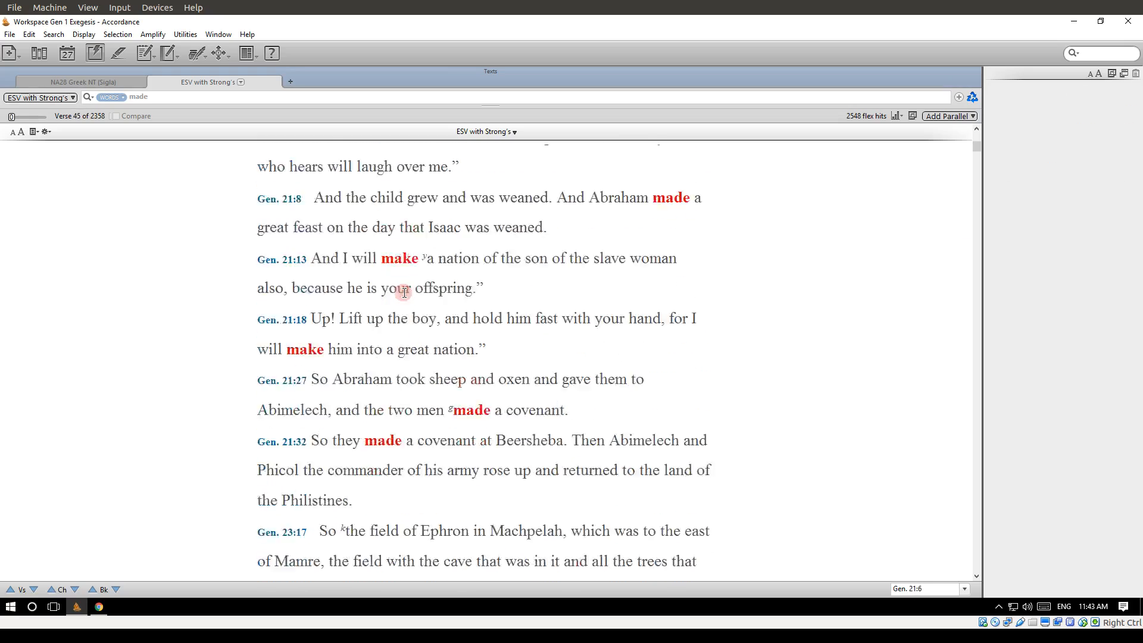
scroll(404, 292, down, 3)
scroll(404, 292, down, 3)
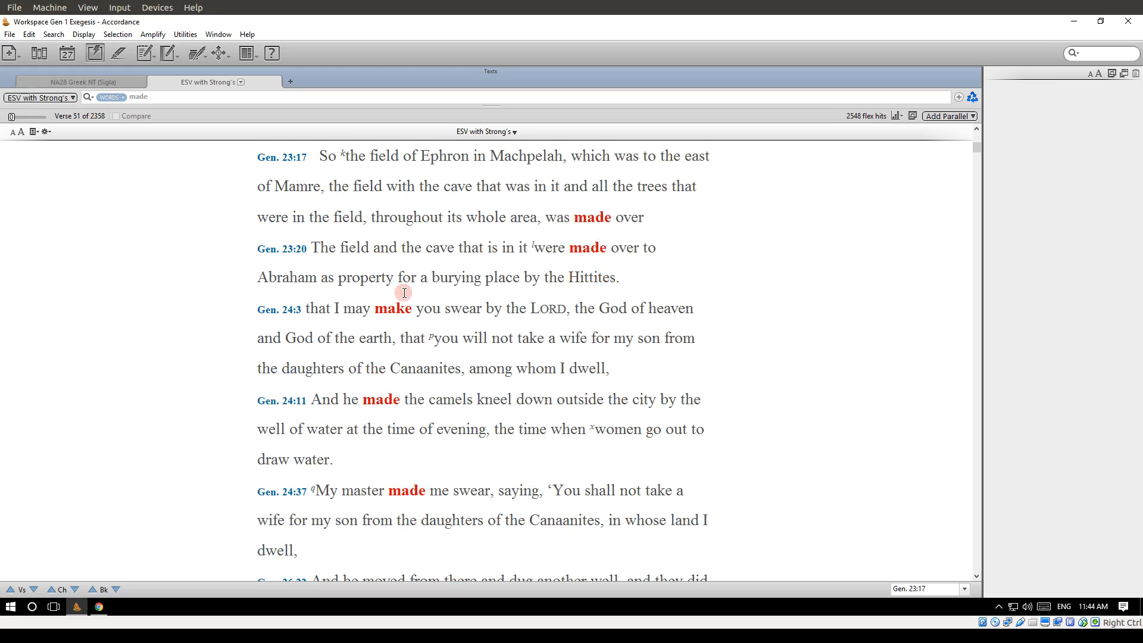
Return to the John 1 parallel texts and run a Lexeme search on the Greek word ἦν in John 1:1.
click(84, 82)
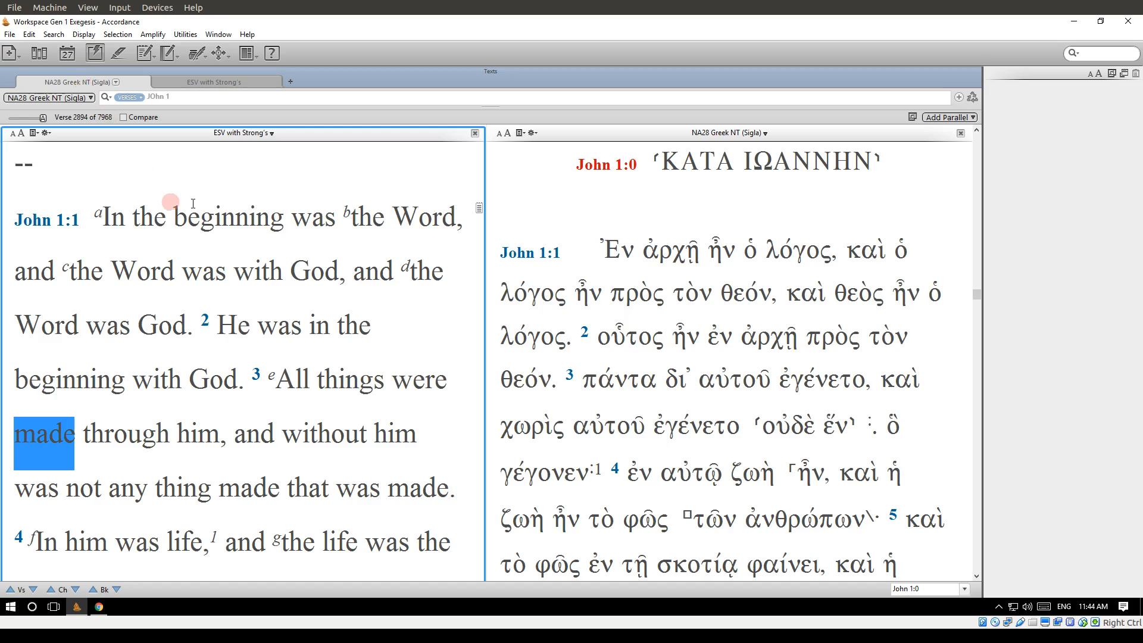
click(657, 217)
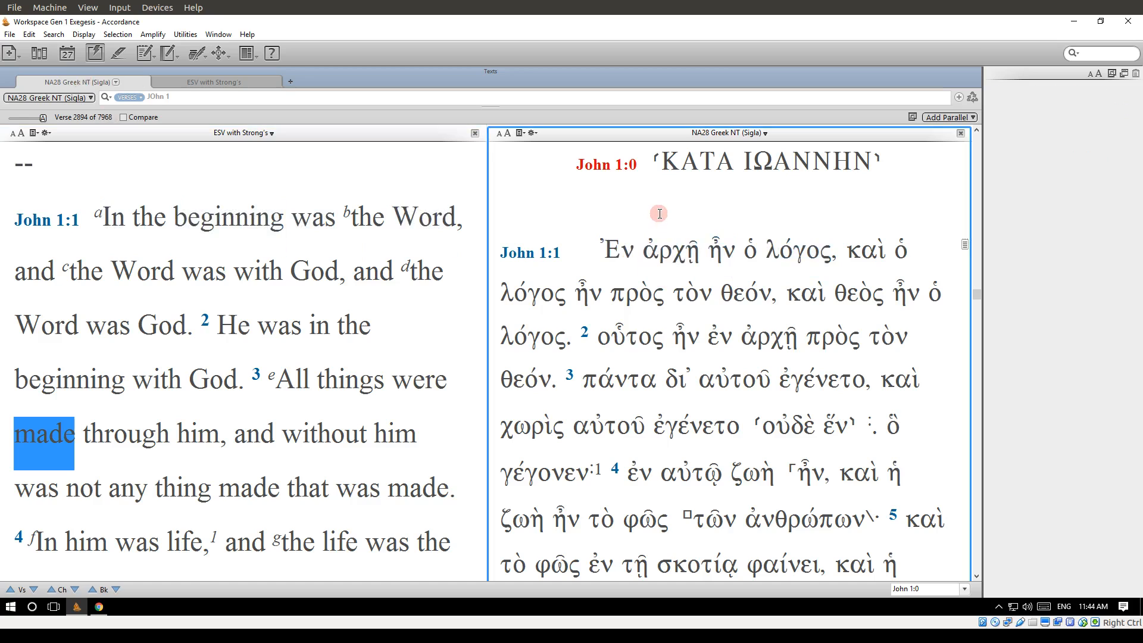
right_click(672, 250)
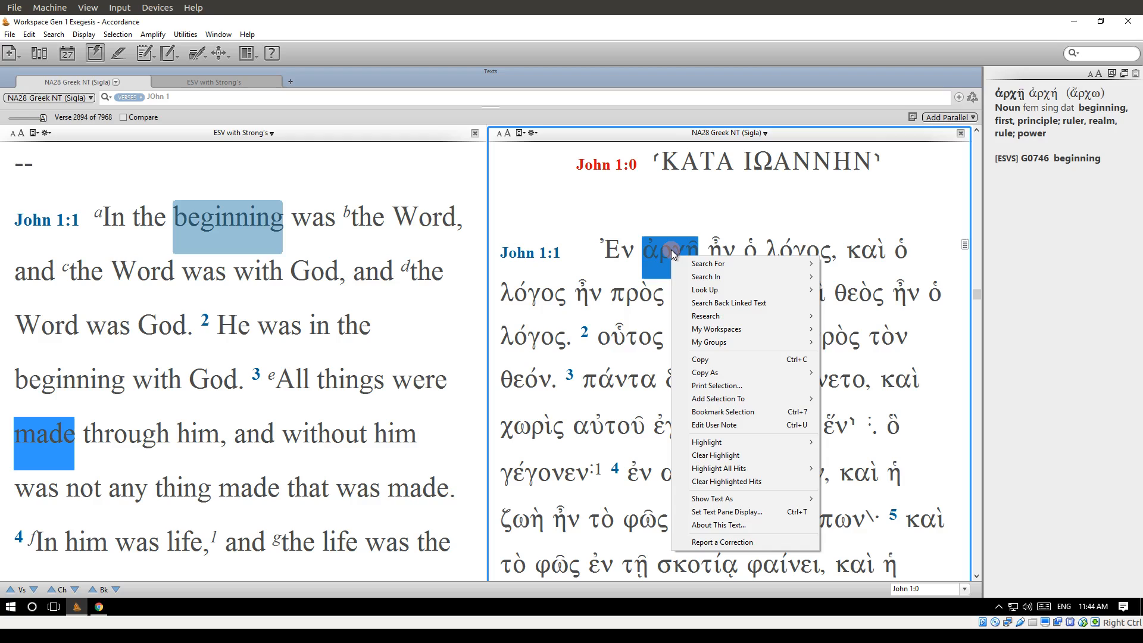
mouse_move(707, 261)
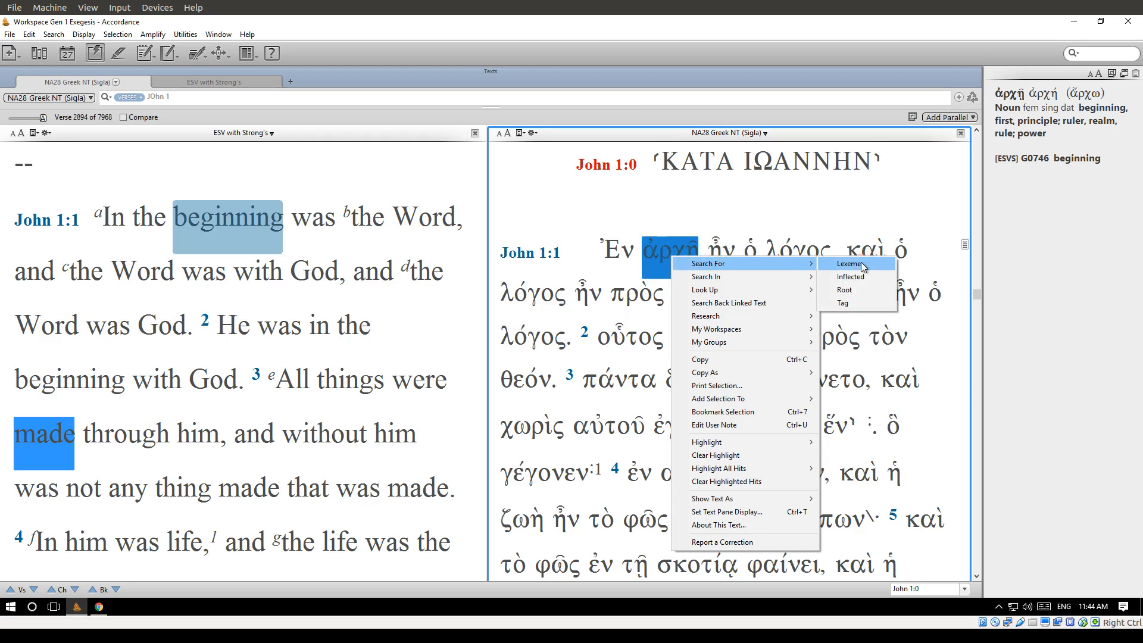
right_click(710, 249)
mouse_move(758, 259)
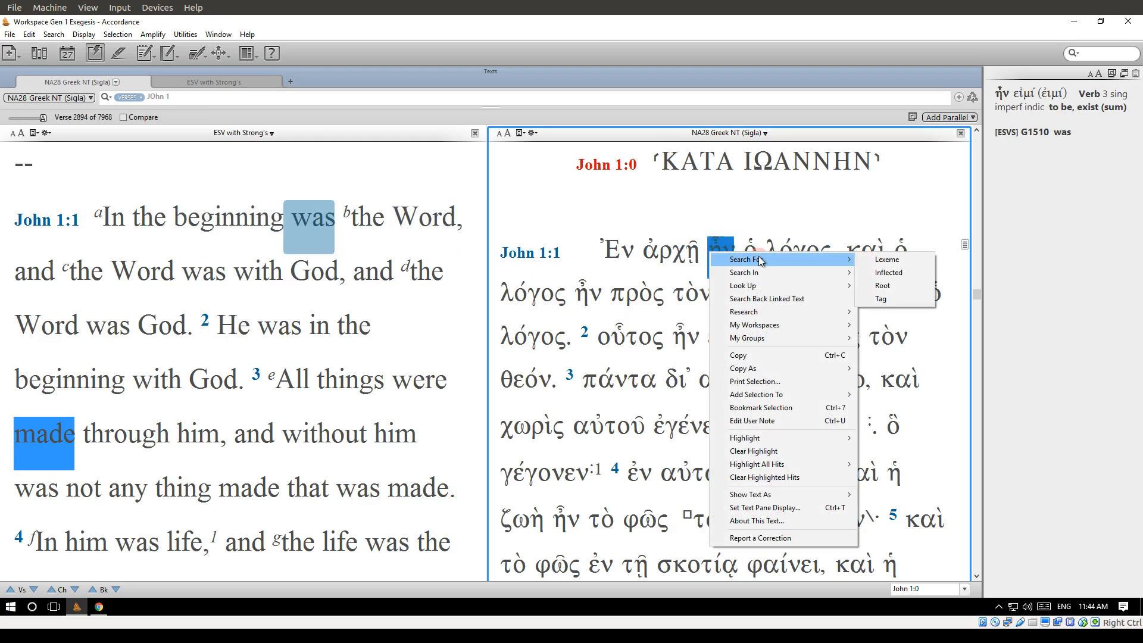
click(892, 263)
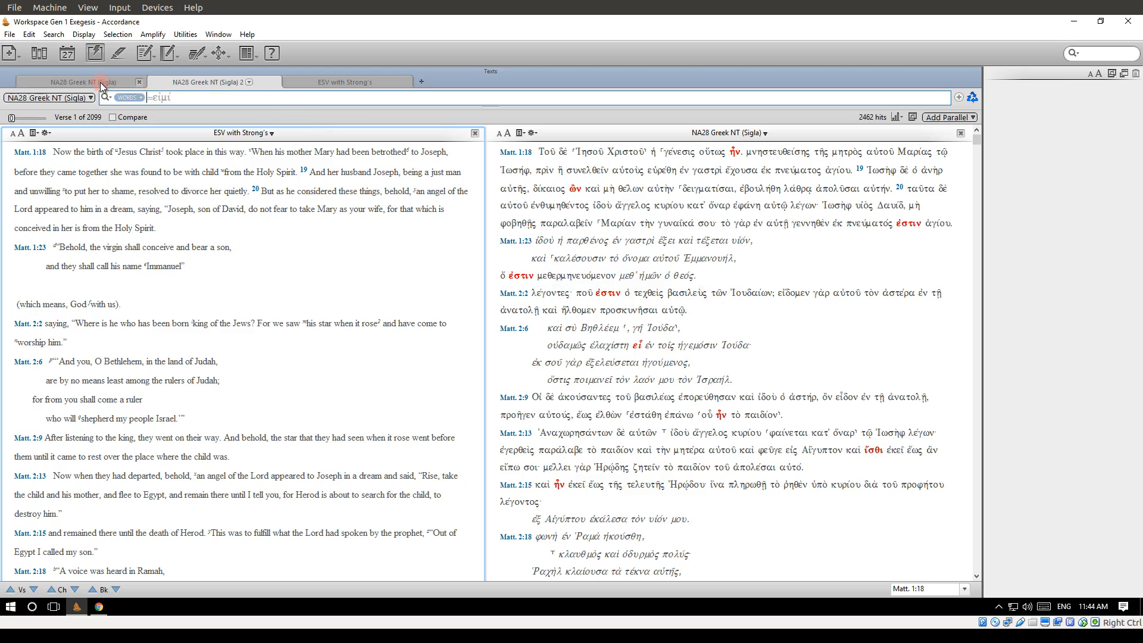
Close the extra search tabs and run an Inflected search on the Greek word ἦν in John 1:1.
click(269, 82)
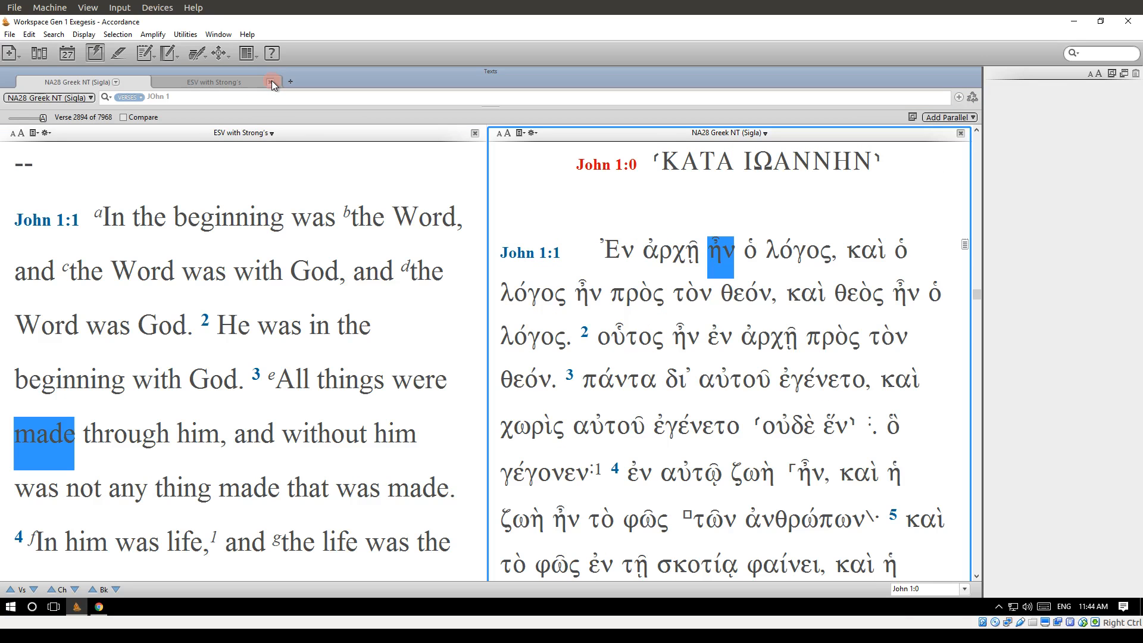
right_click(723, 261)
mouse_move(844, 275)
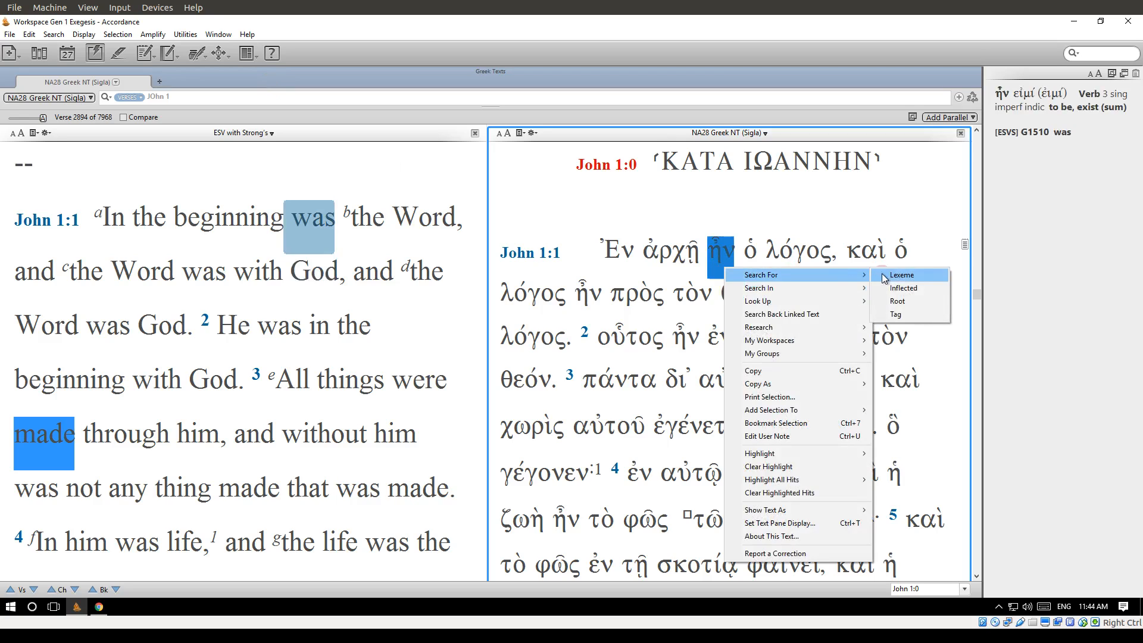
click(921, 288)
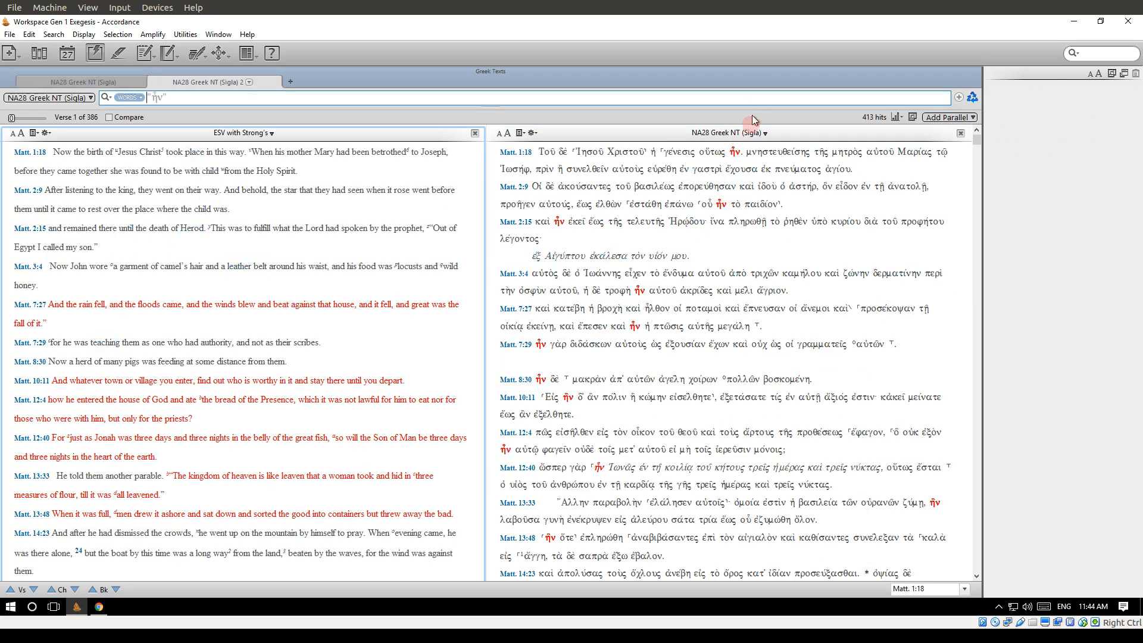
mouse_move(734, 150)
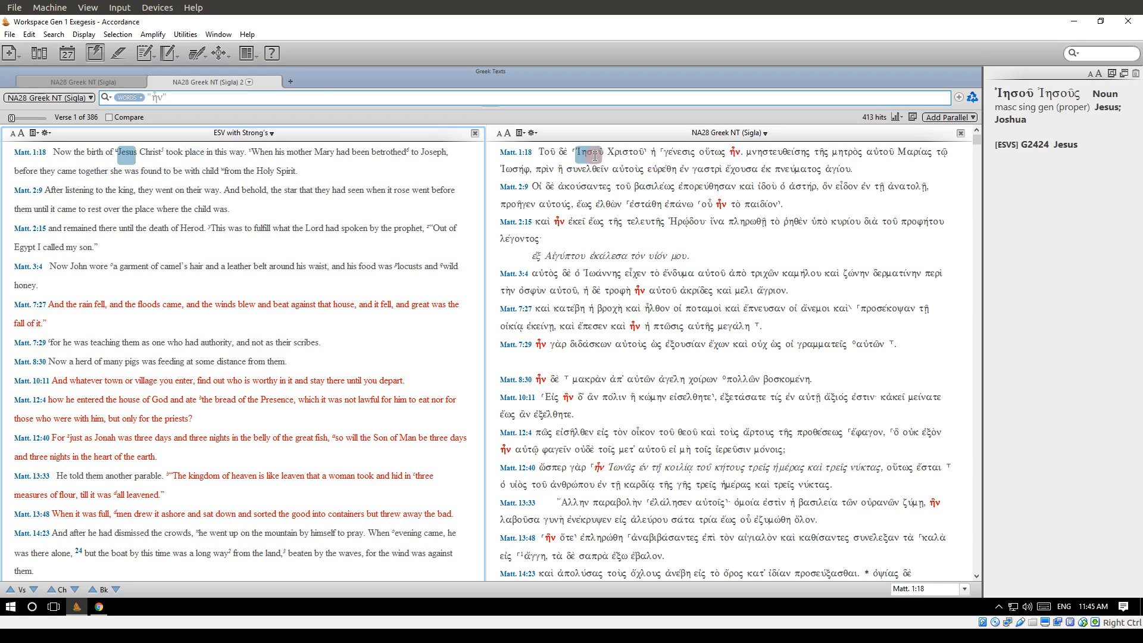
Return to the John 1 parallel texts and close the tab with the inflected search results.
click(91, 84)
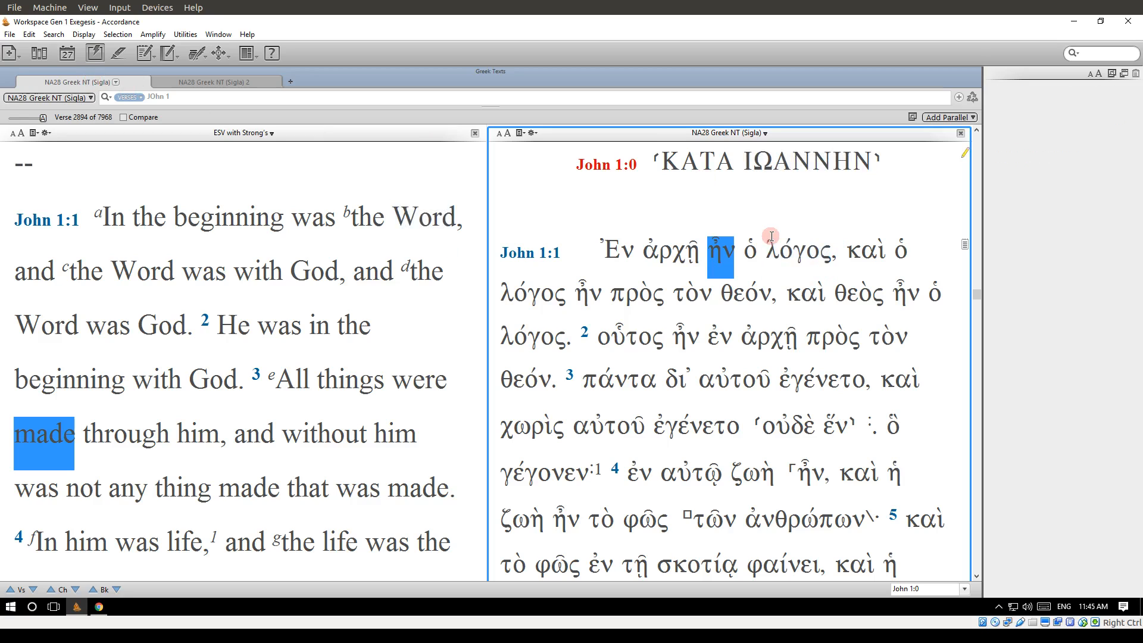
click(786, 253)
right_click(785, 258)
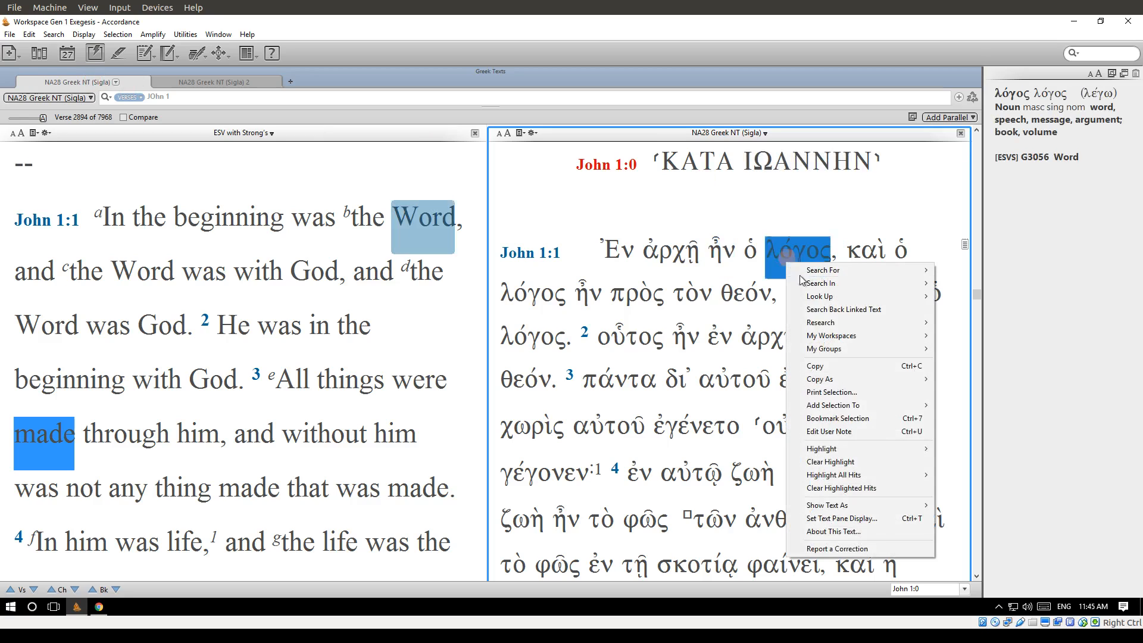
click(729, 260)
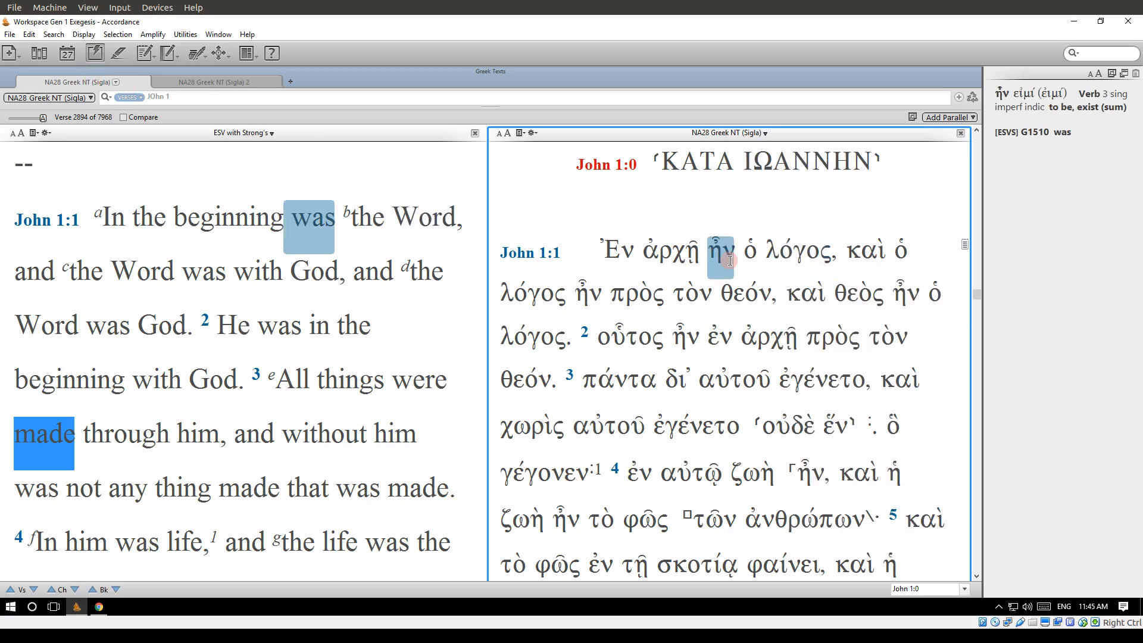
click(619, 190)
click(608, 205)
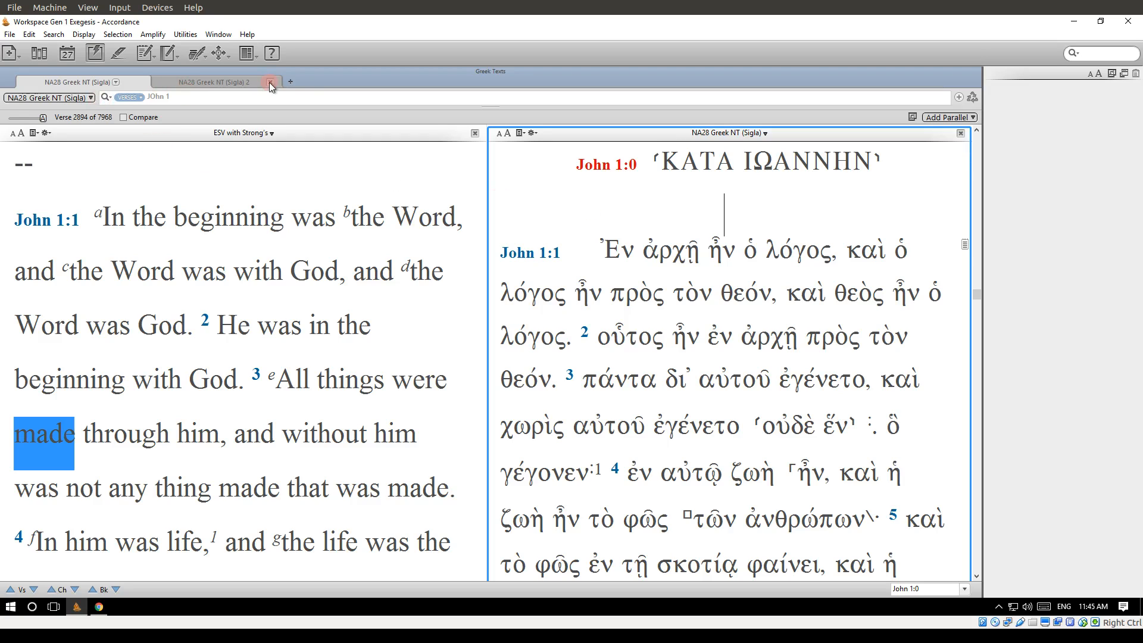
click(269, 82)
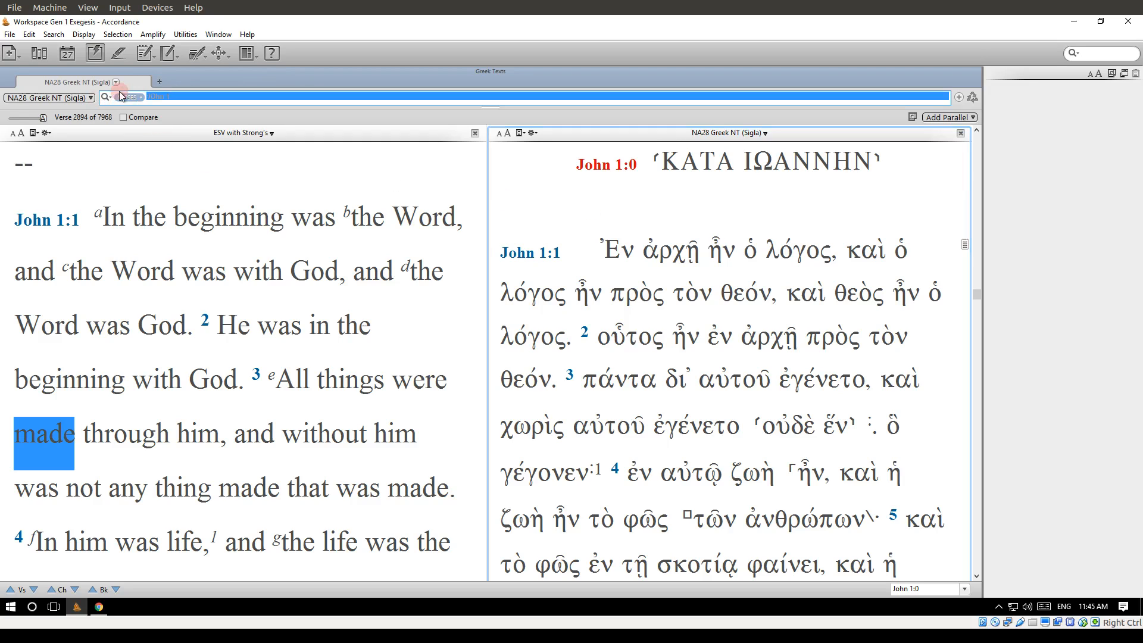
Clear the search entry and switch the search text to ESV with Strong's.
key(BackSpace)
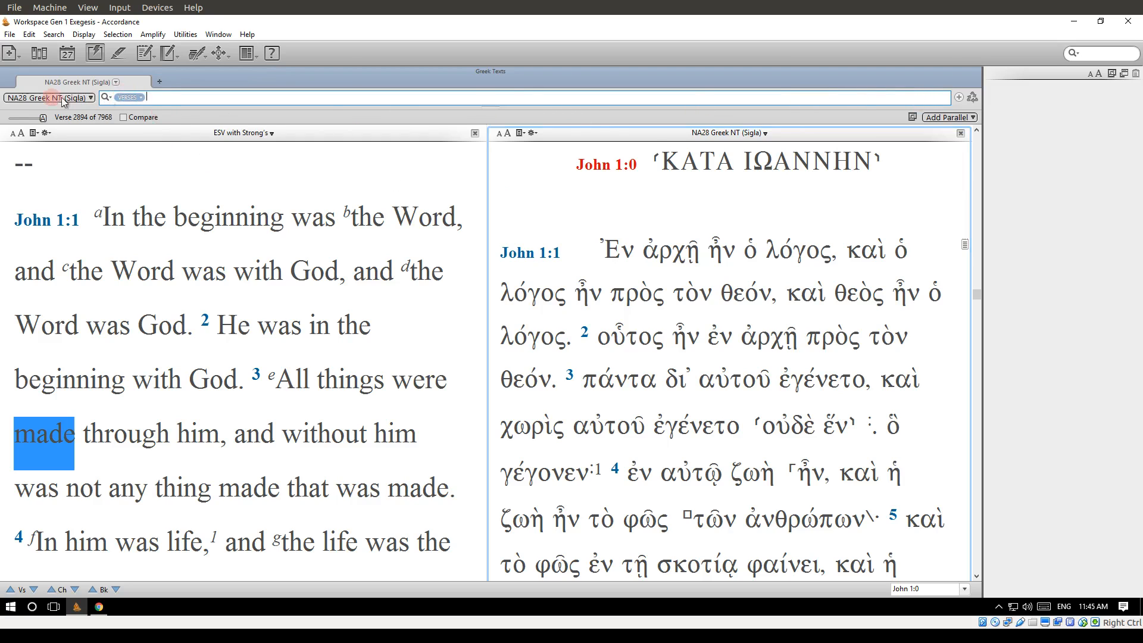
click(24, 98)
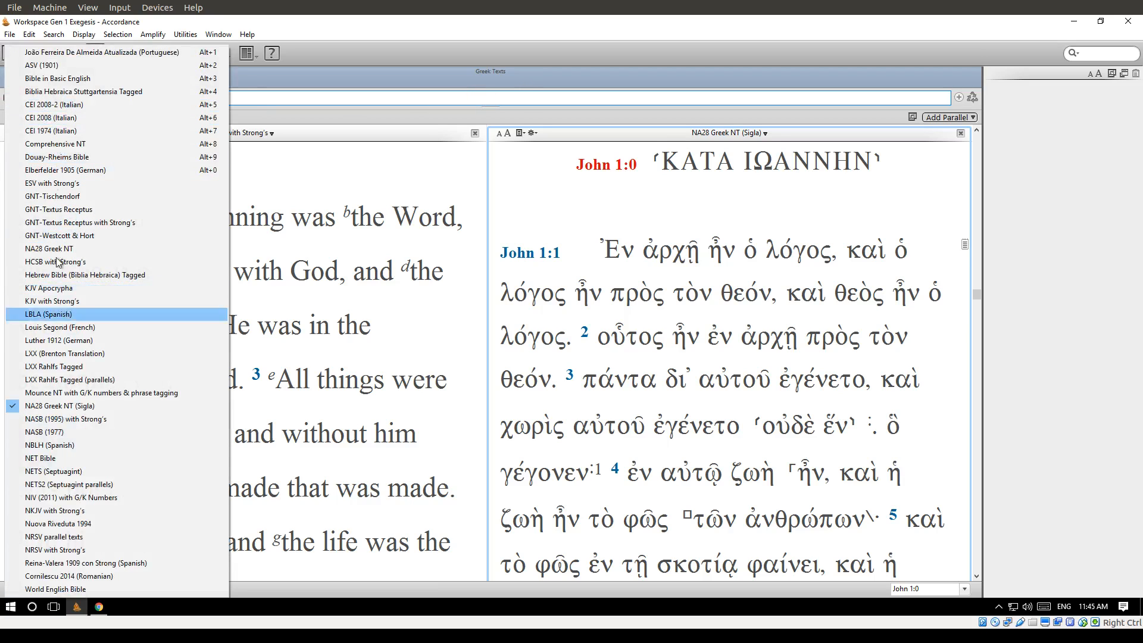
click(70, 184)
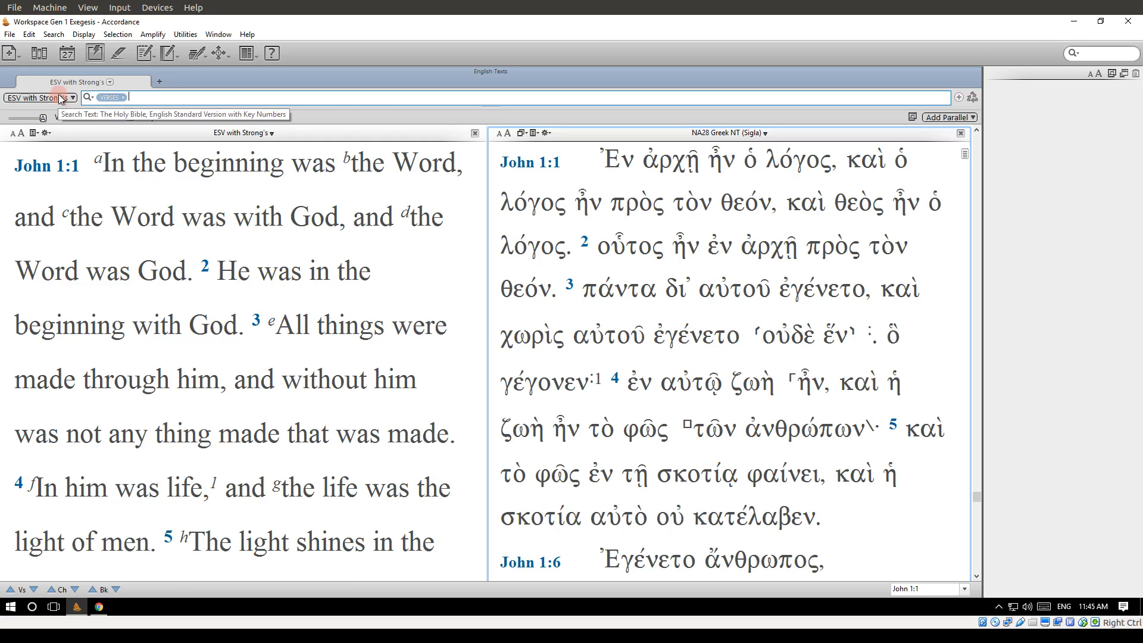
With the search type left on Verses, search the ESV with Strong's for Jesus.
click(114, 98)
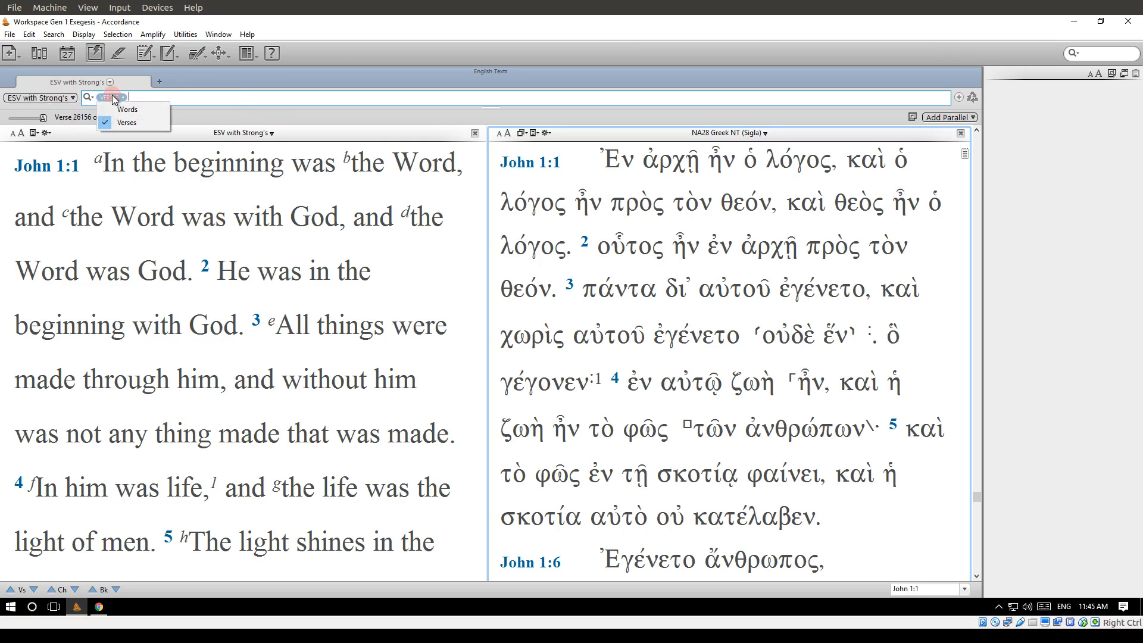
click(141, 124)
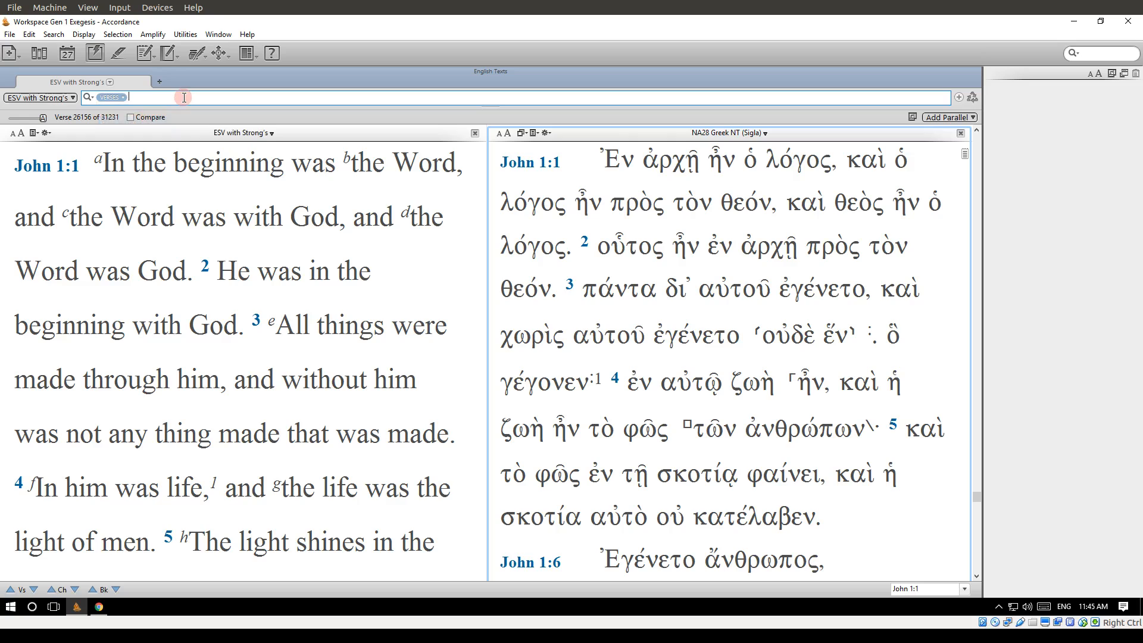
text(Jesus)
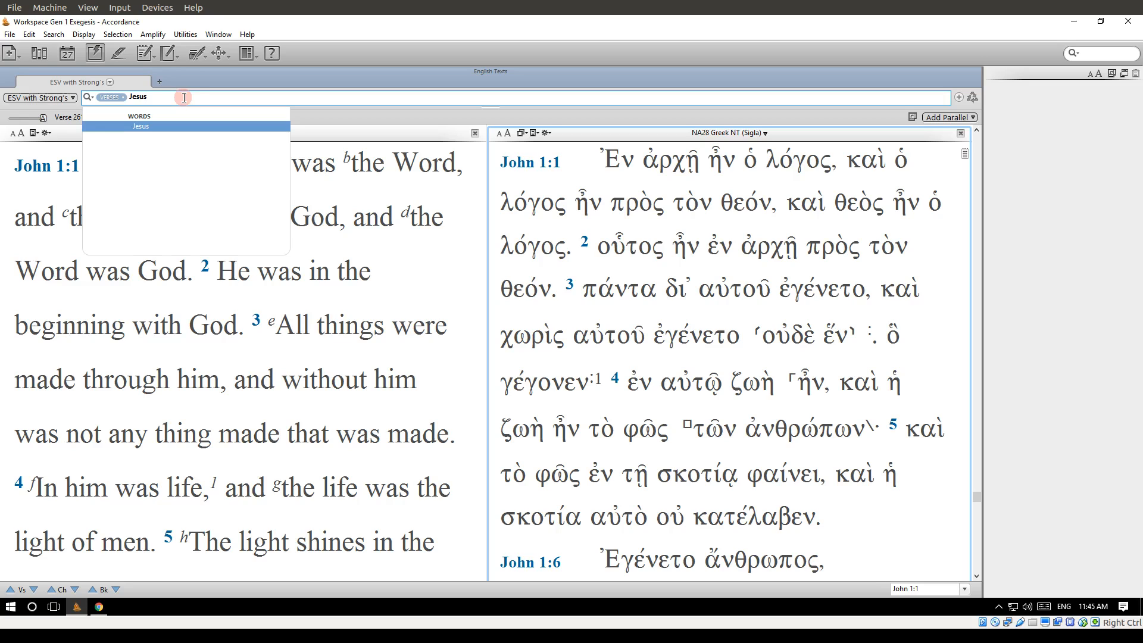
key(Return)
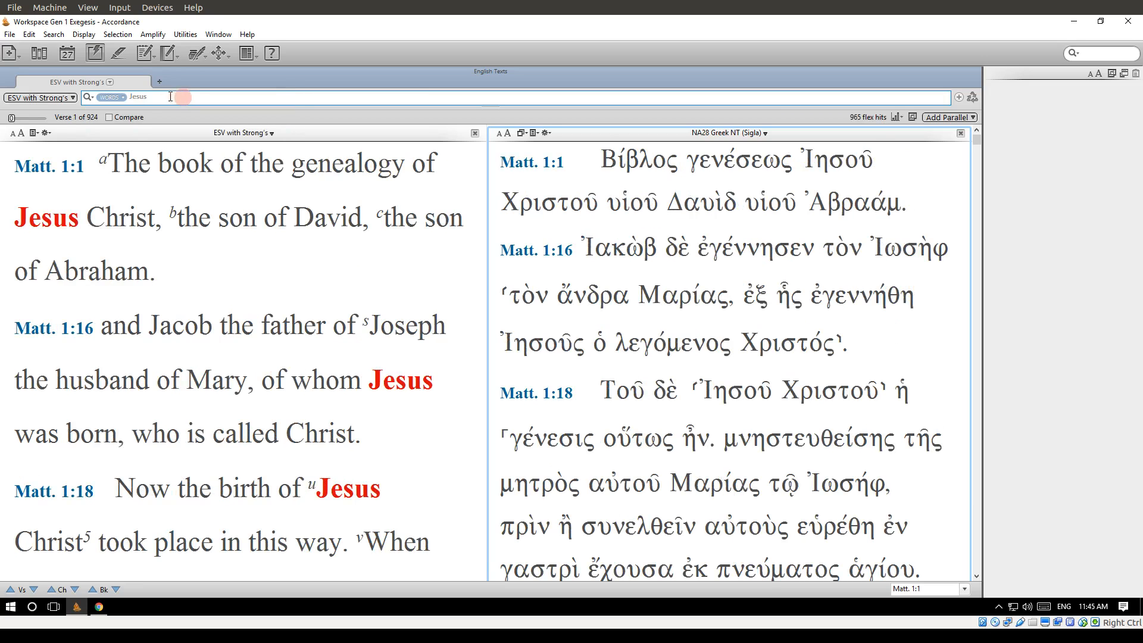
Replace the search entry with Col 1:1 and go to that verse.
click(109, 97)
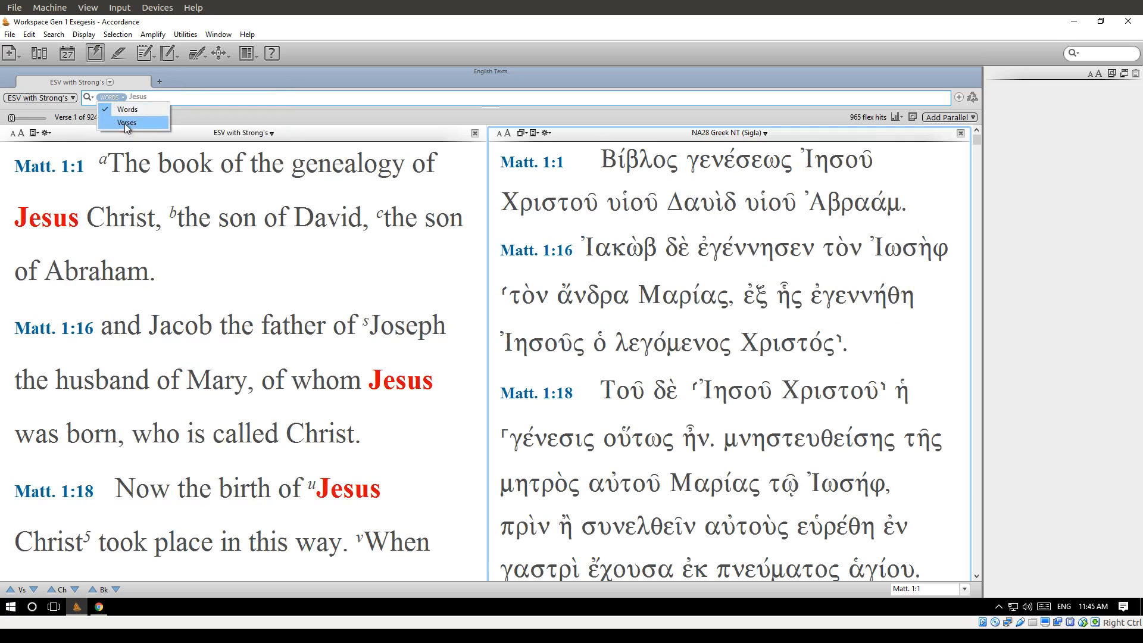
click(125, 110)
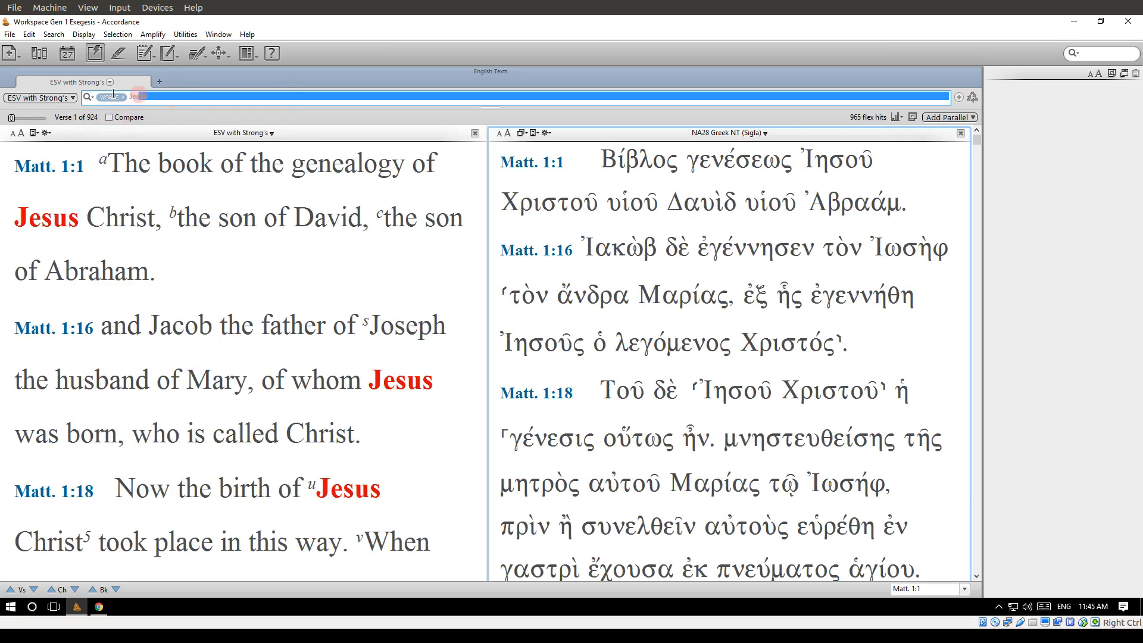
text(Col 1:1)
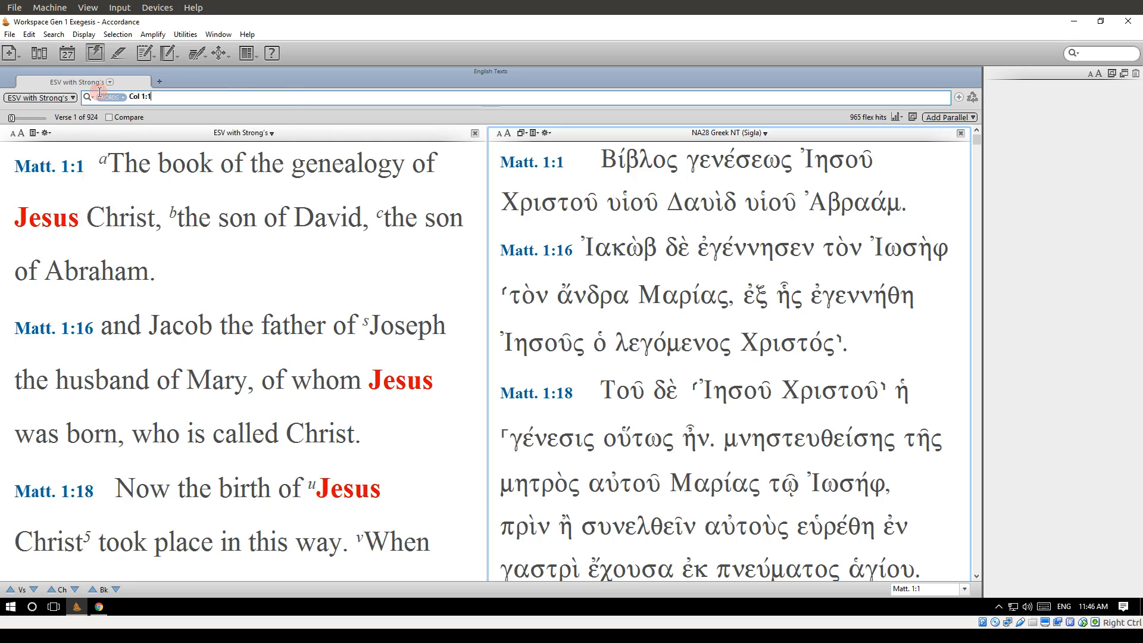
key(Return)
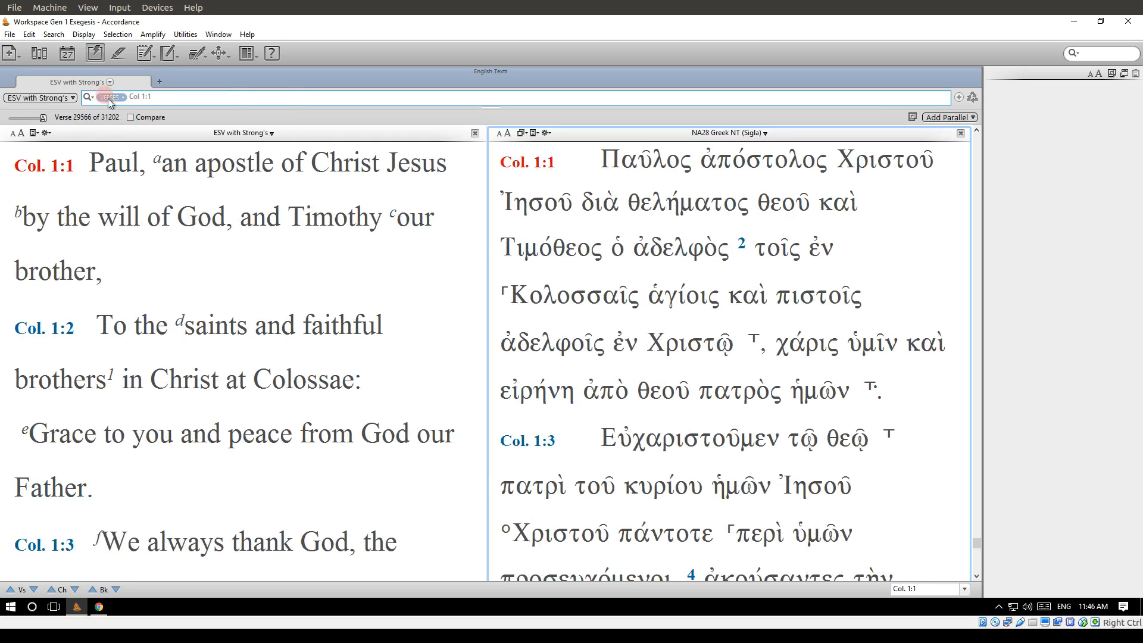
Switch the search type to Words and back to Verses, and clear the Col 1:1 search entry.
click(112, 97)
click(115, 112)
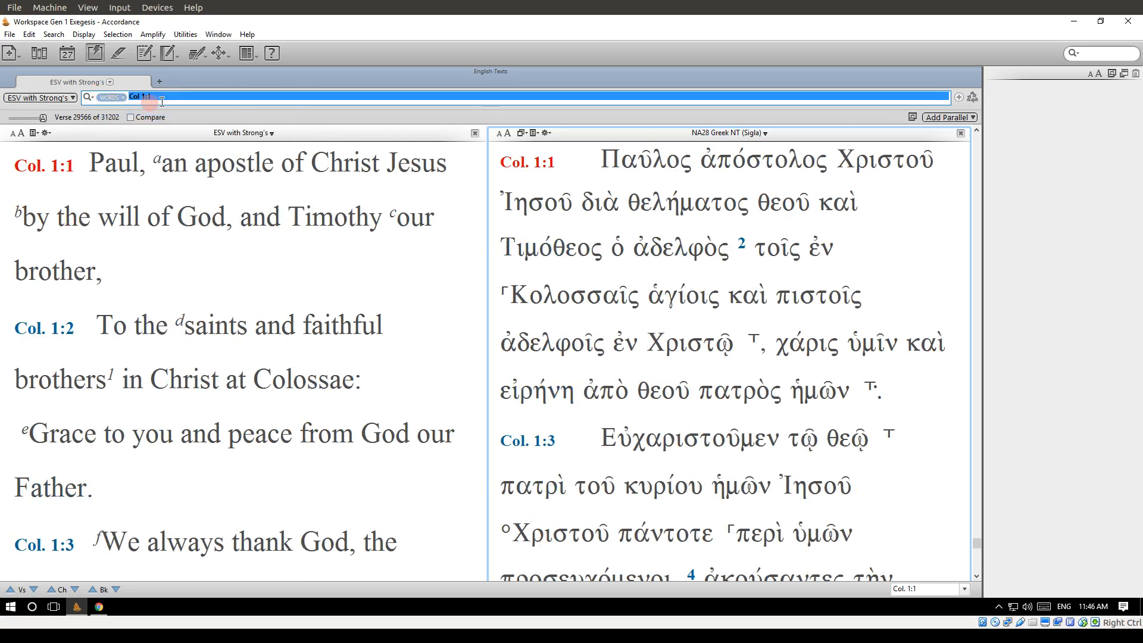
click(173, 98)
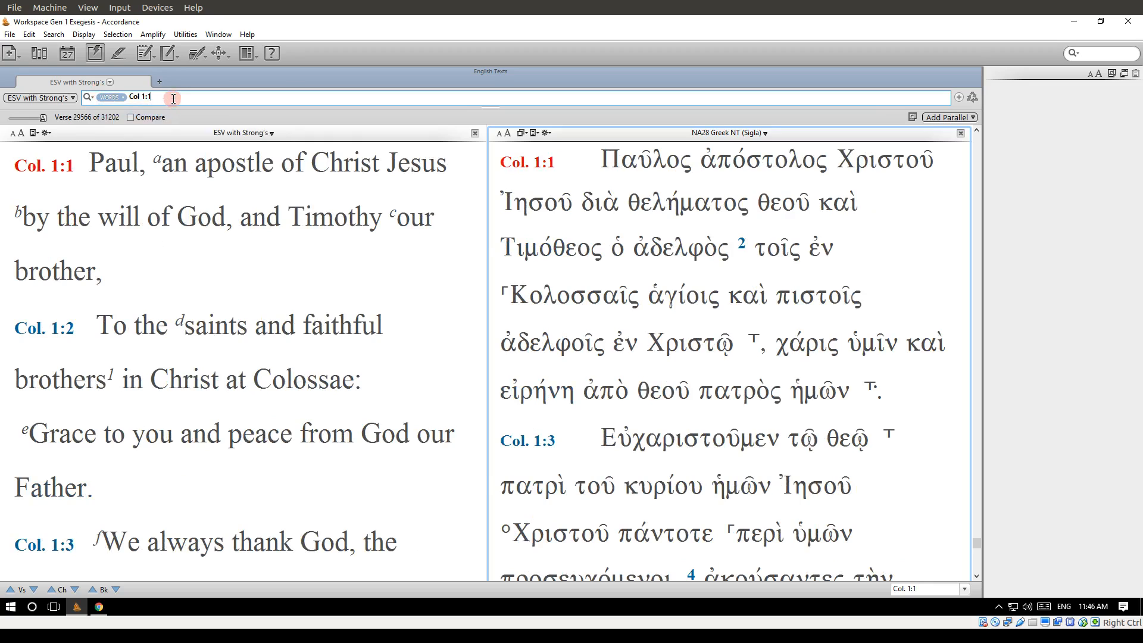
click(111, 99)
drag(161, 97, 58, 87)
key(BackSpace)
mouse_move(104, 164)
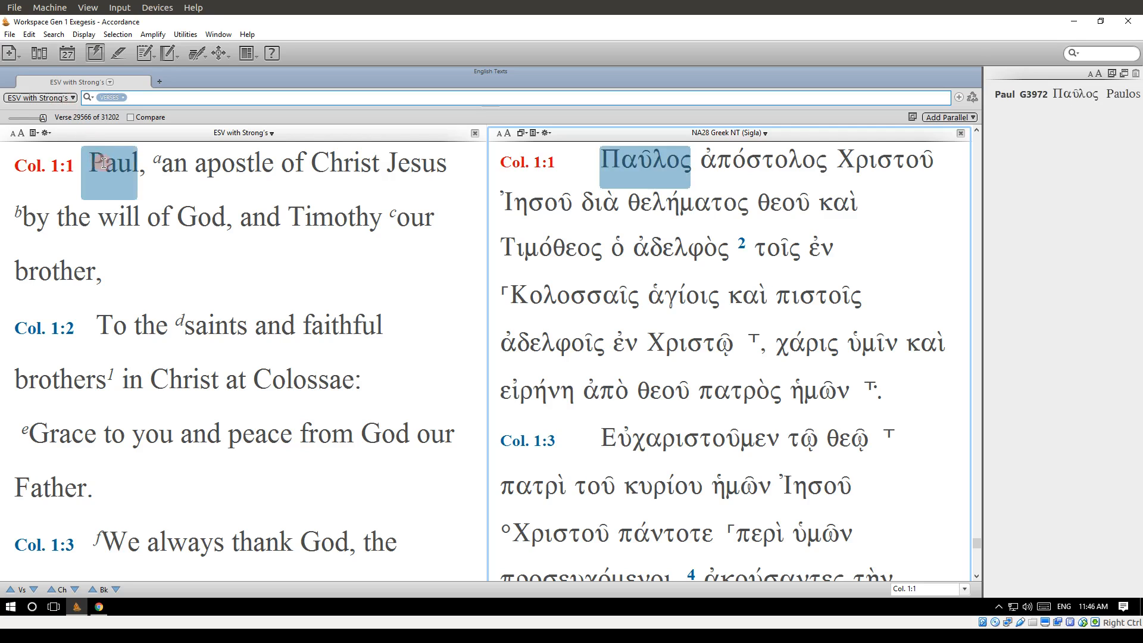
right_click(104, 164)
click(288, 181)
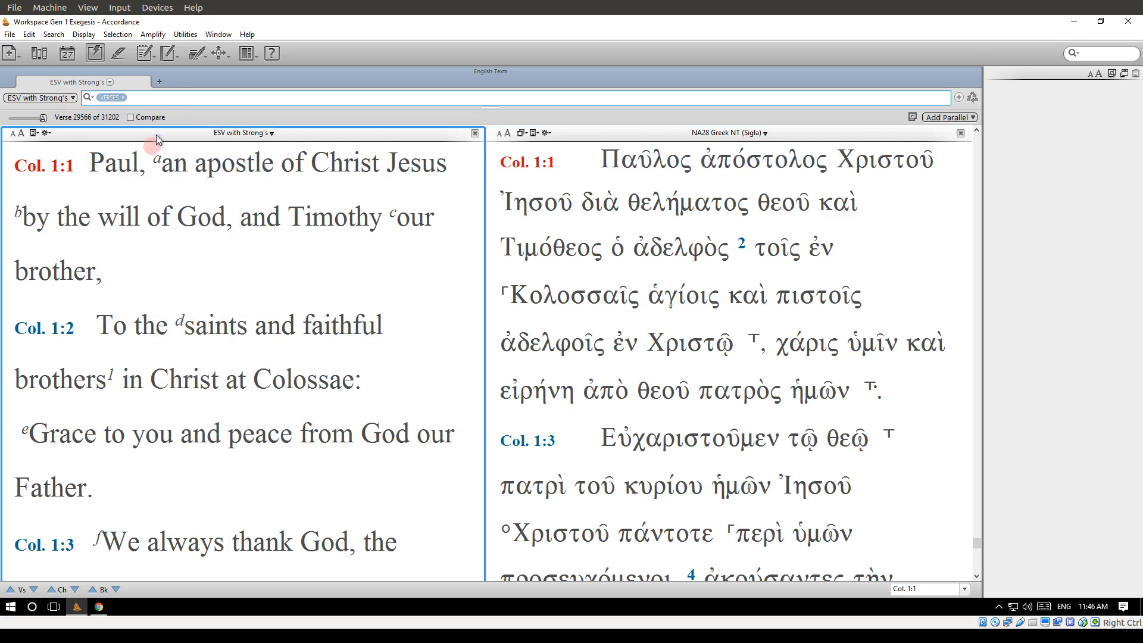
Search the ESV with Strong's for Paul from the empty search entry.
click(155, 99)
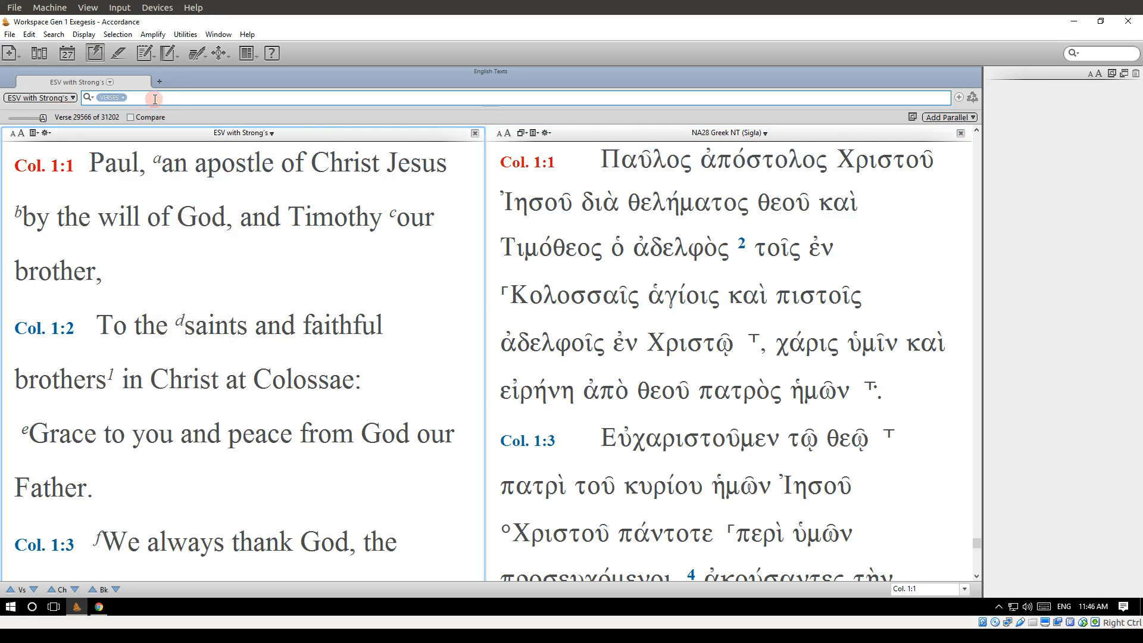
text(Paul)
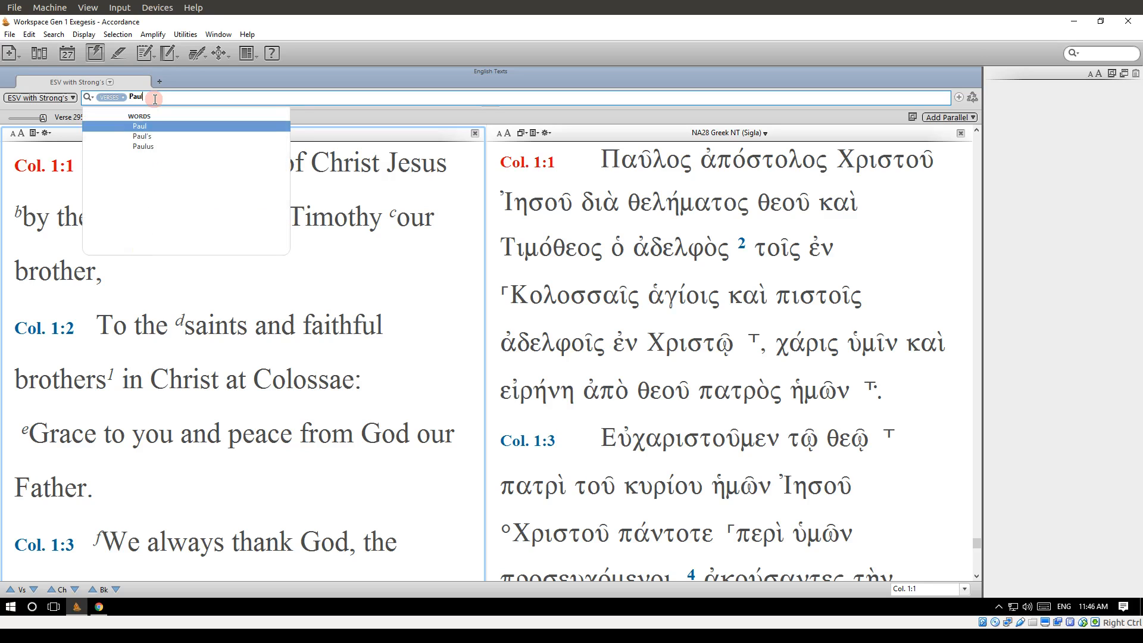
key(Return)
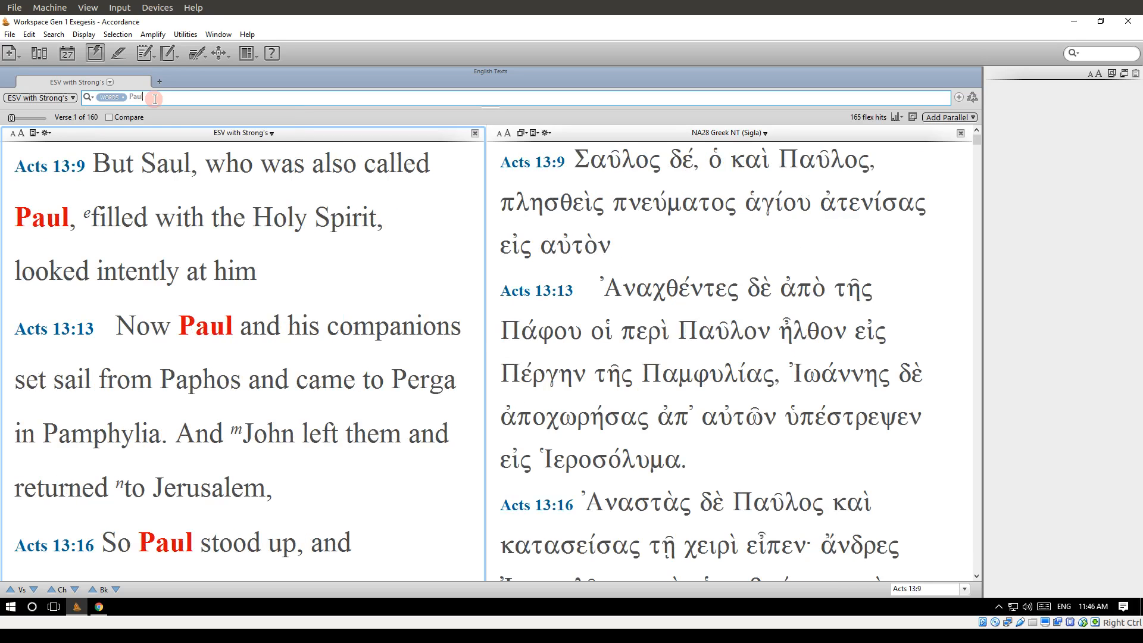
Extend the Paul search with the AND command and Spirit, and run Paul <AND> Spirit in the ESV with Strong's.
mouse_move(53, 227)
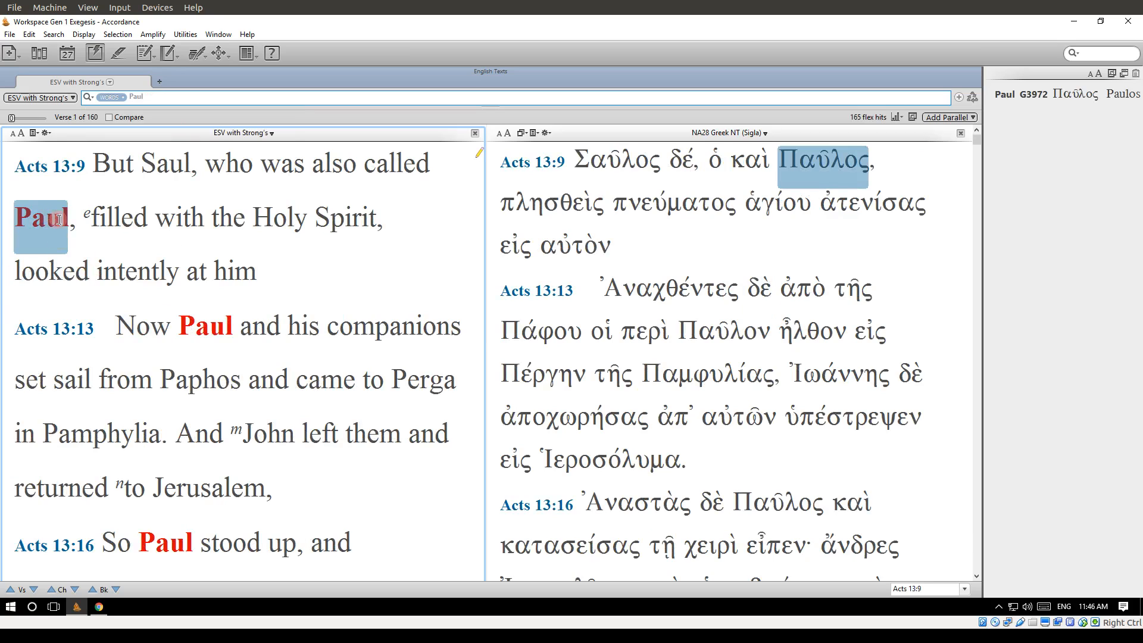
mouse_move(167, 179)
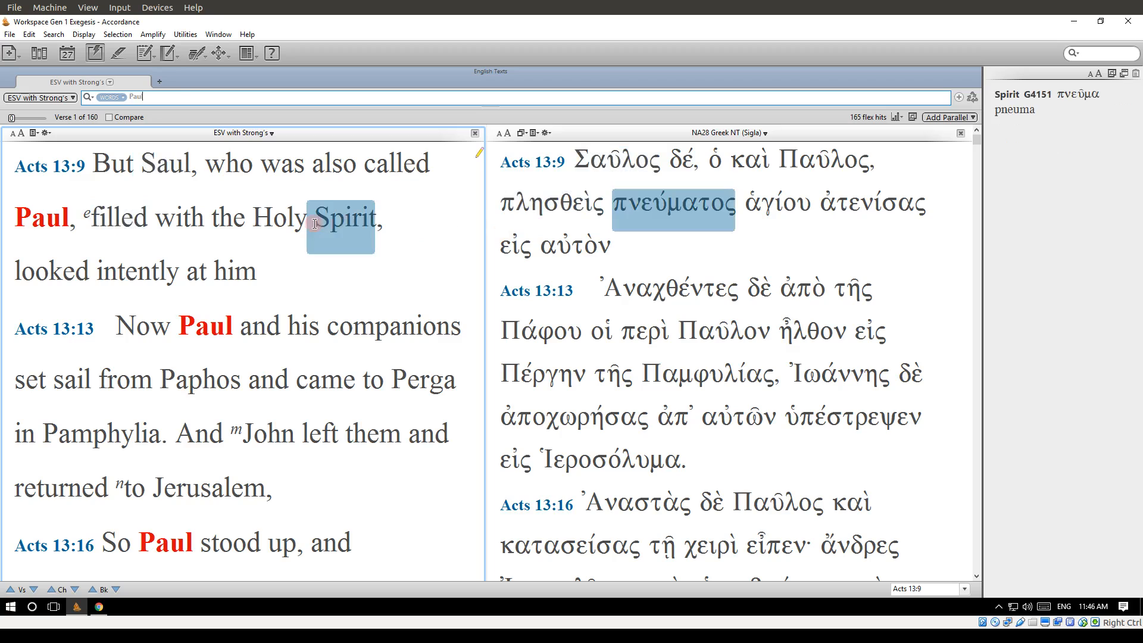
click(191, 96)
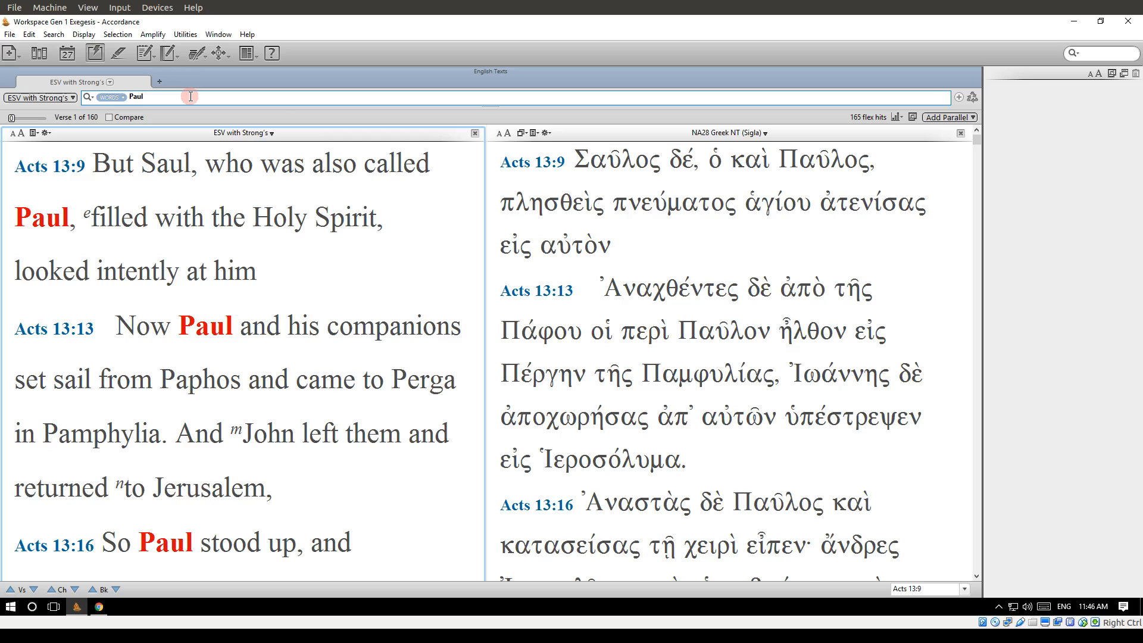
text(<AND>)
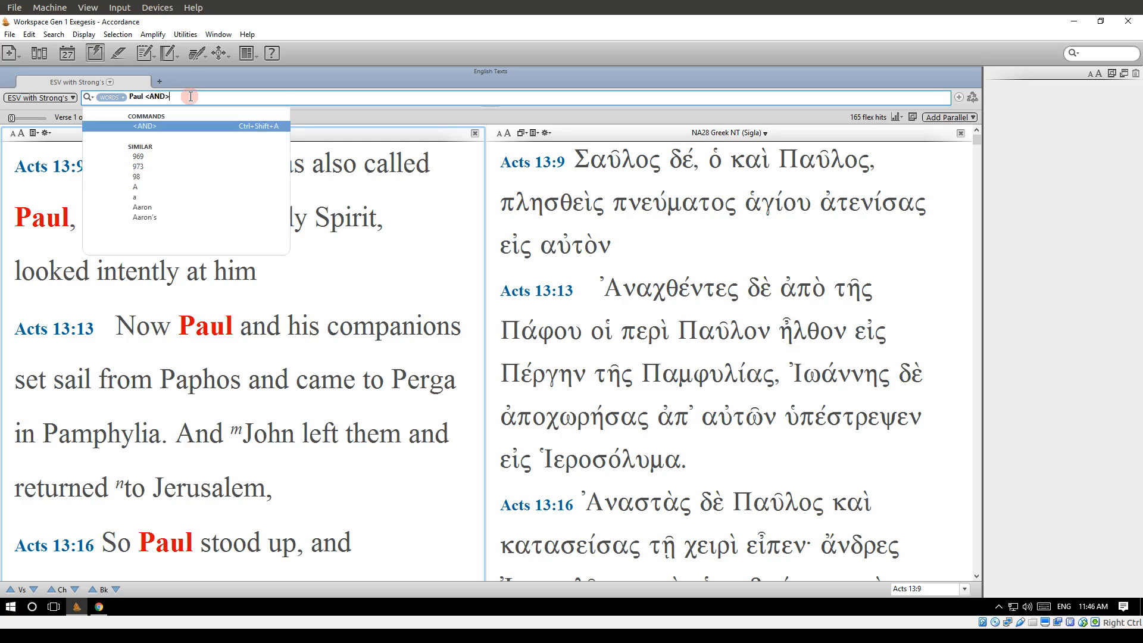
text( Spi)
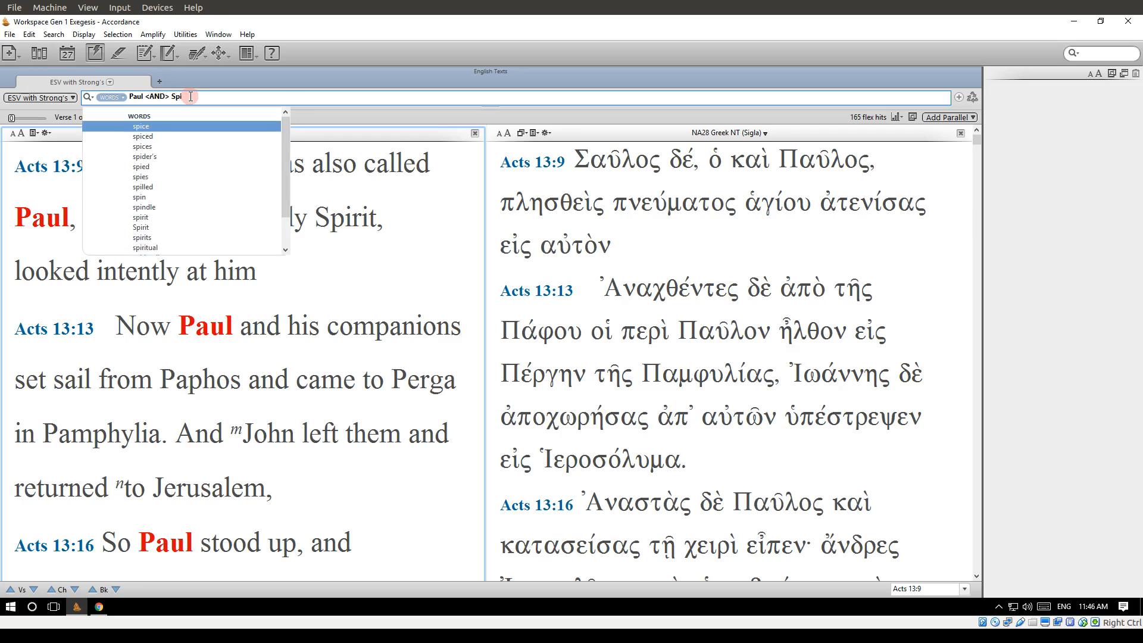
text(rit)
key(Return)
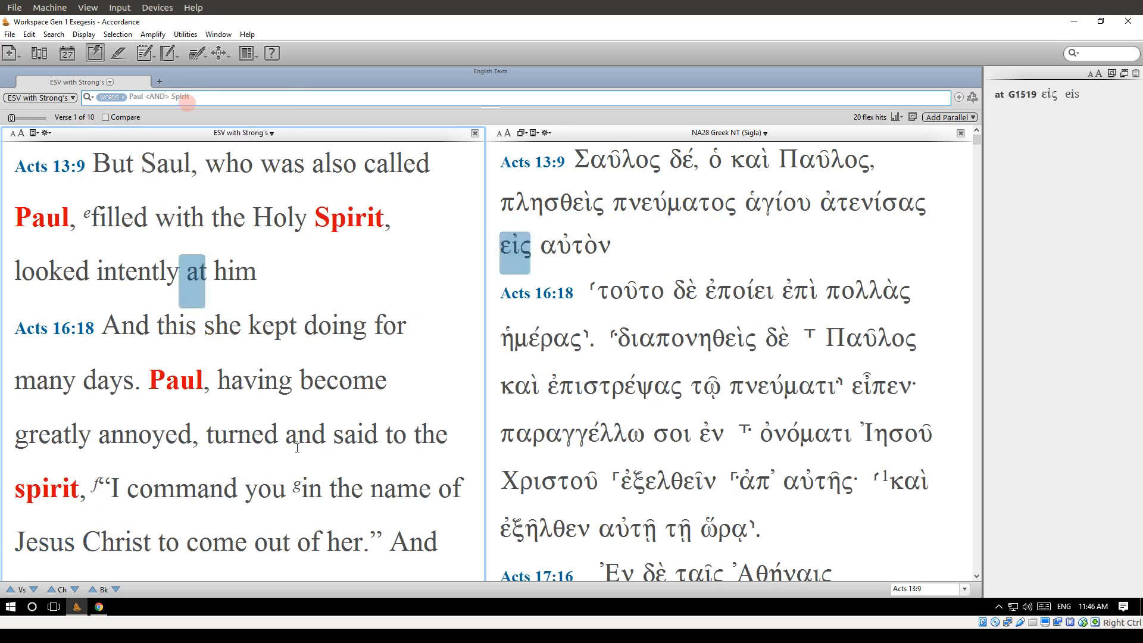
Examine how Paul and Spirit occur in the verses found in Acts, comparing the English and Greek texts.
mouse_move(160, 382)
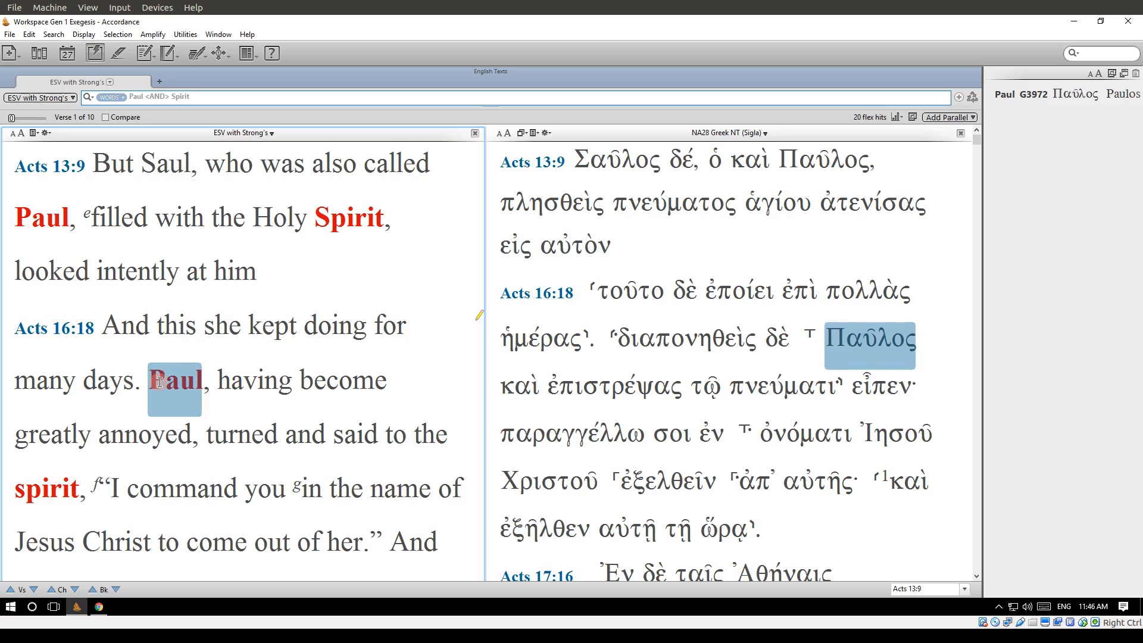
scroll(160, 381, down, 6)
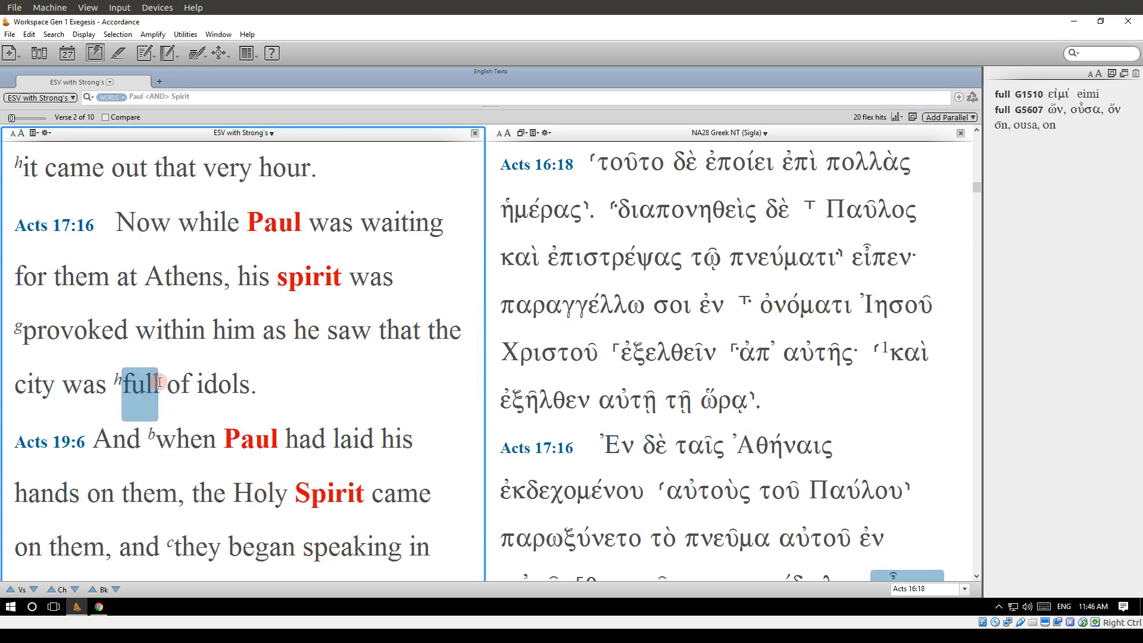
scroll(160, 382, down, 6)
scroll(159, 381, up, 12)
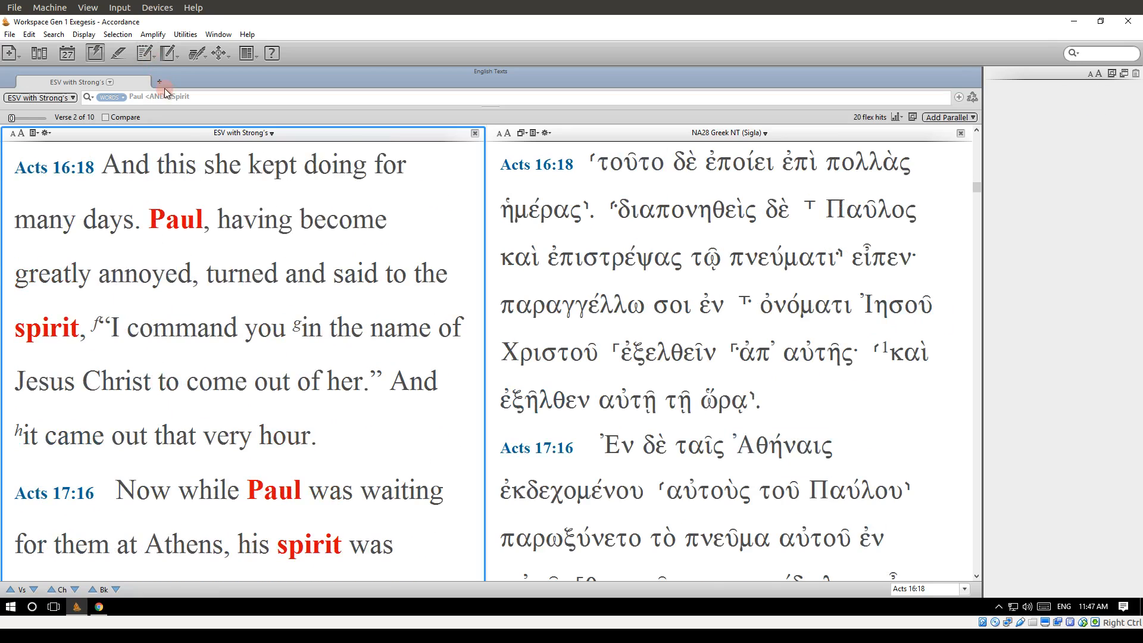
scroll(258, 260, up, 3)
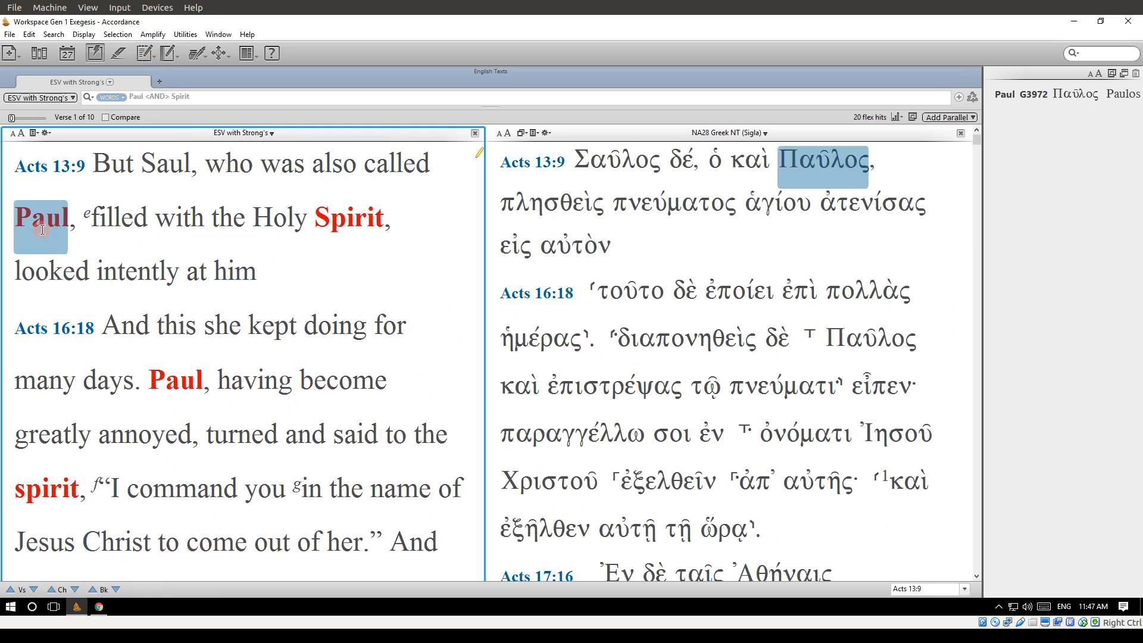
scroll(303, 307, down, 3)
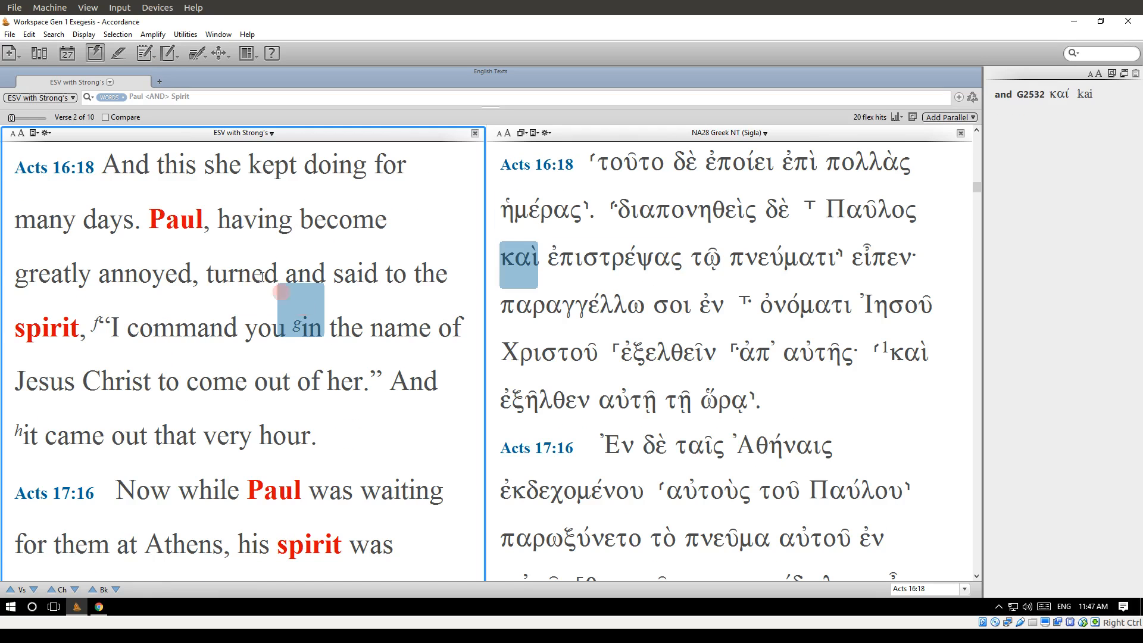
scroll(98, 343, down, 3)
scroll(273, 394, down, 4)
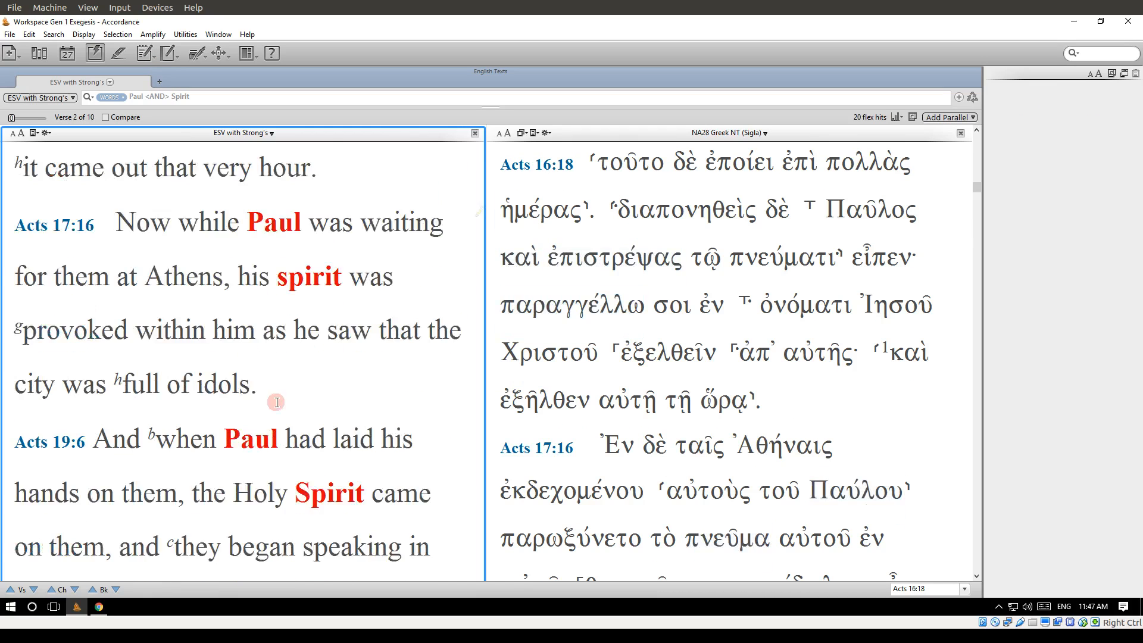
scroll(277, 403, down, 4)
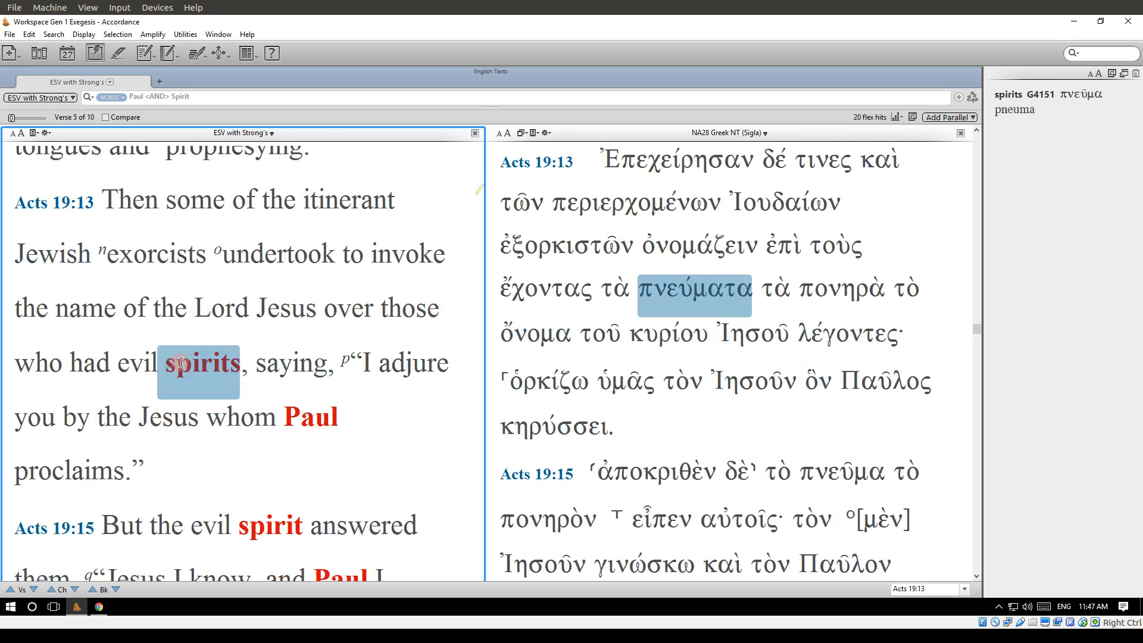
scroll(286, 429, down, 1)
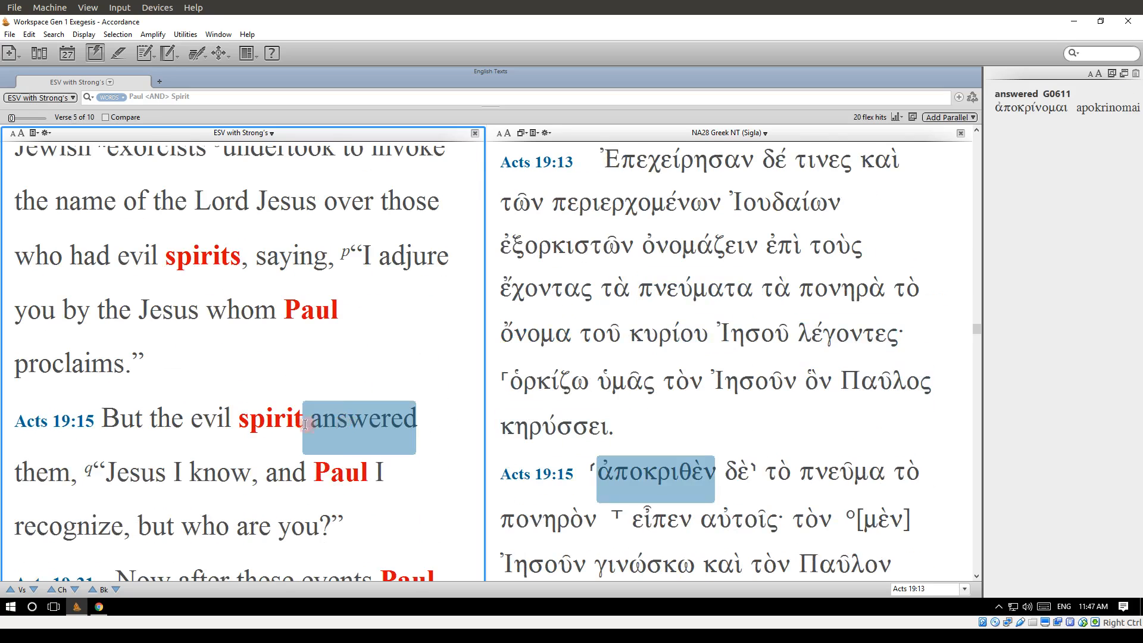
scroll(330, 455, up, 10)
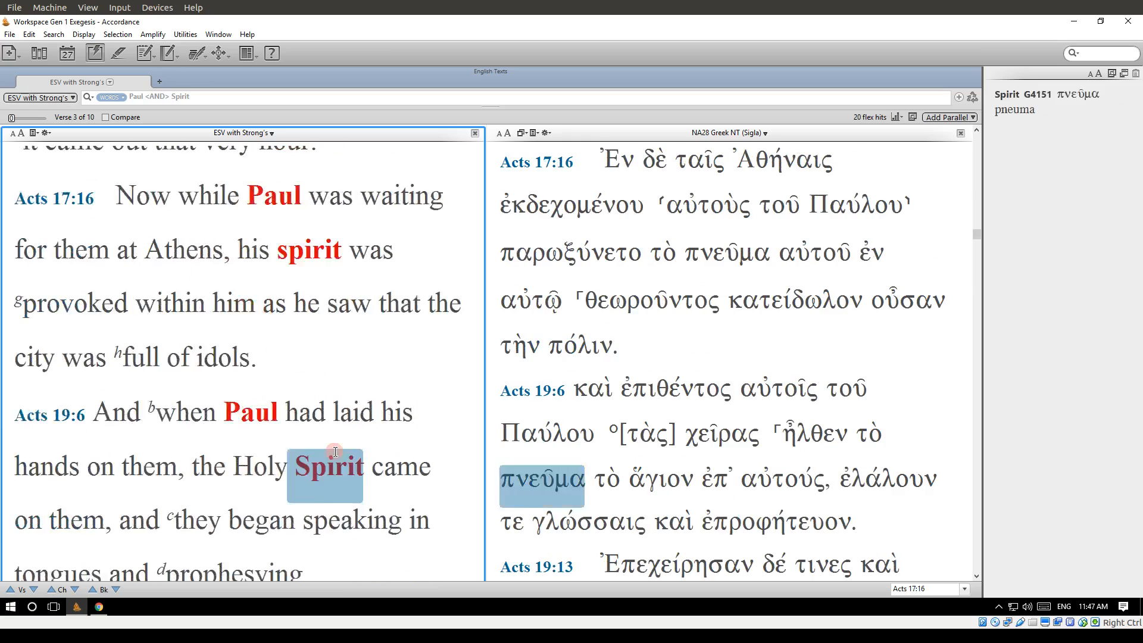
scroll(335, 452, up, 3)
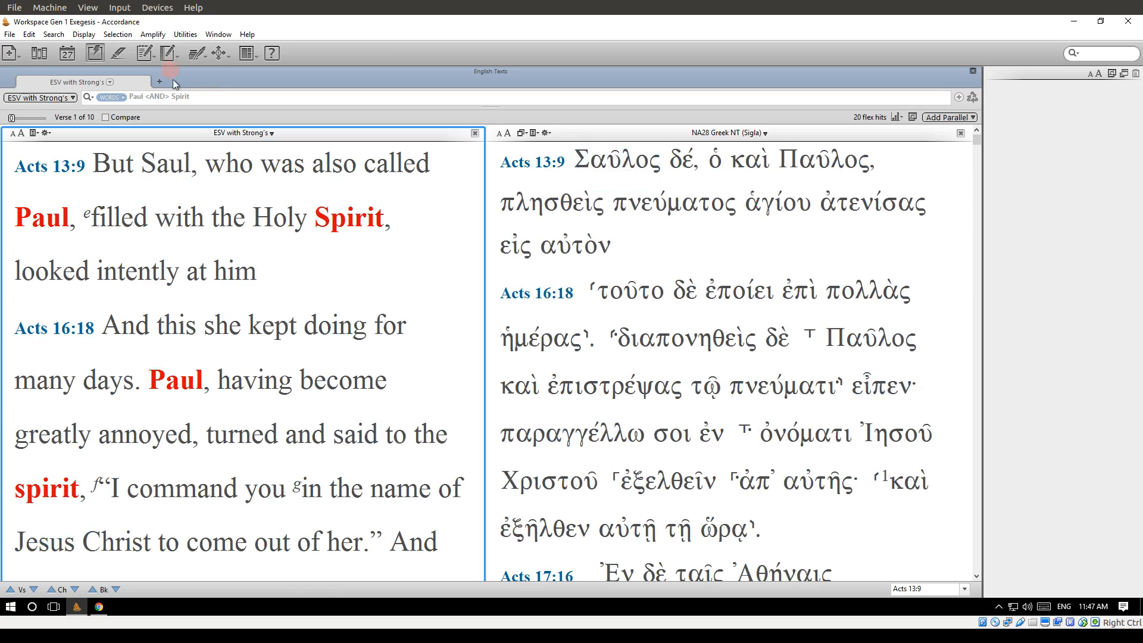
Replace AND with the FOLLOWED BY command between Paul and Spirit, run the search, and review the verses found.
click(157, 96)
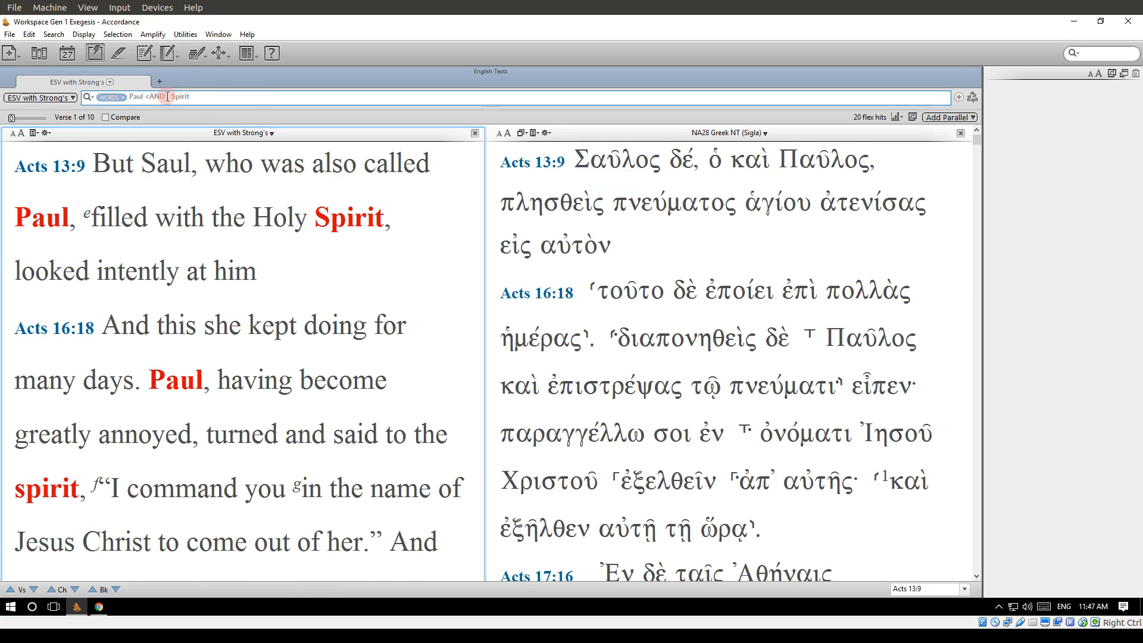
key(BackSpace)
key(BackSpace)
key(BackSpace)
key(BackSpace)
key(BackSpace)
key(BackSpace)
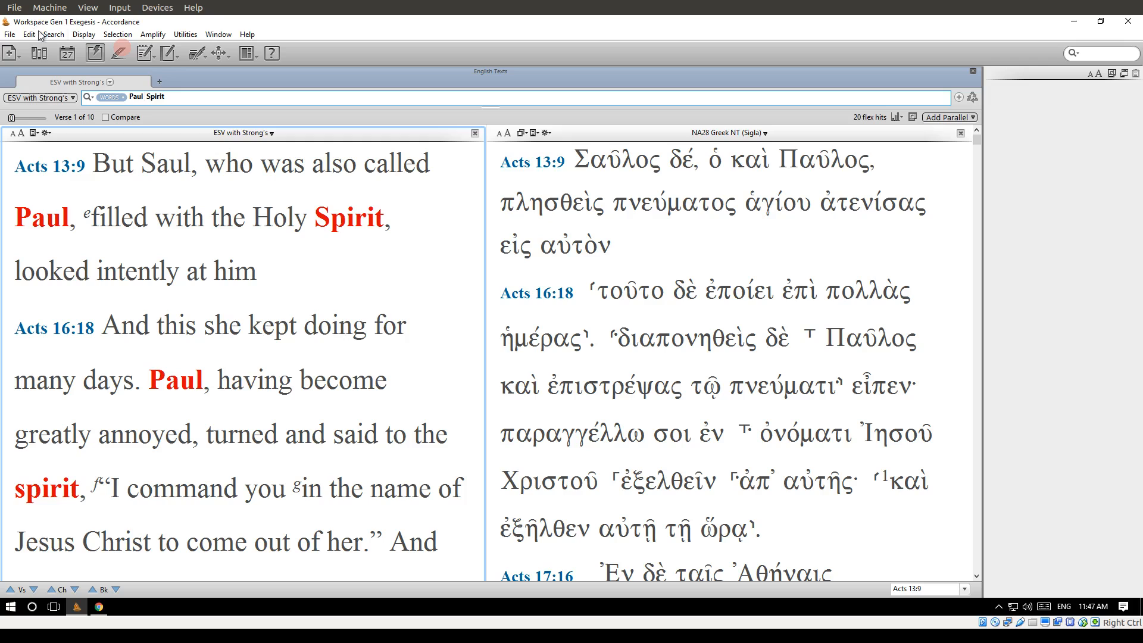
click(57, 35)
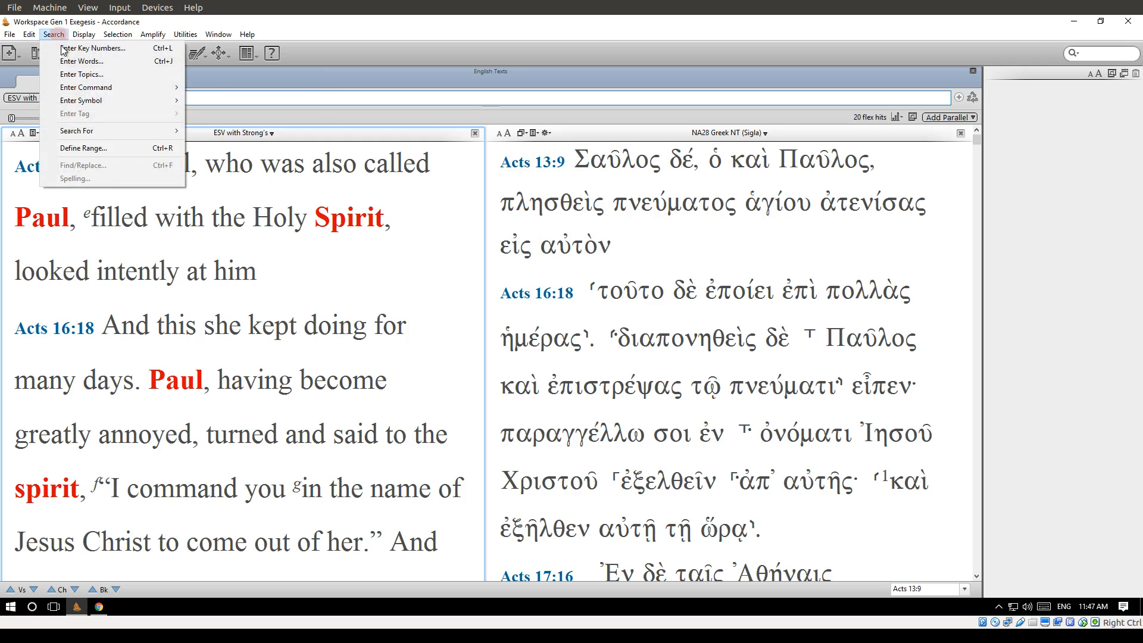
mouse_move(102, 88)
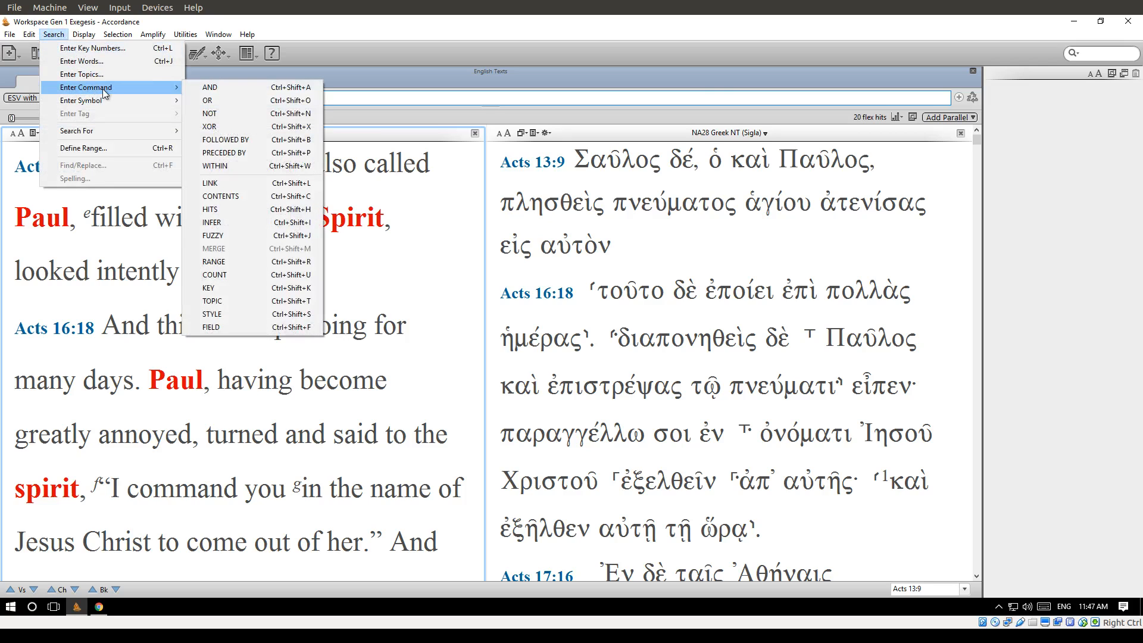
click(249, 142)
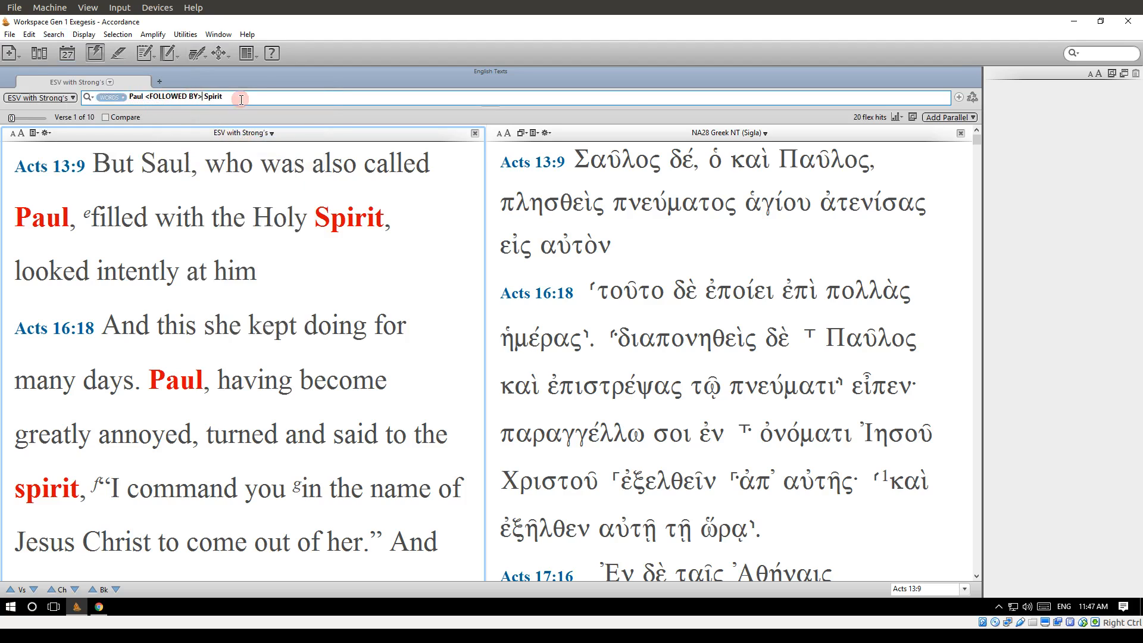
key(Return)
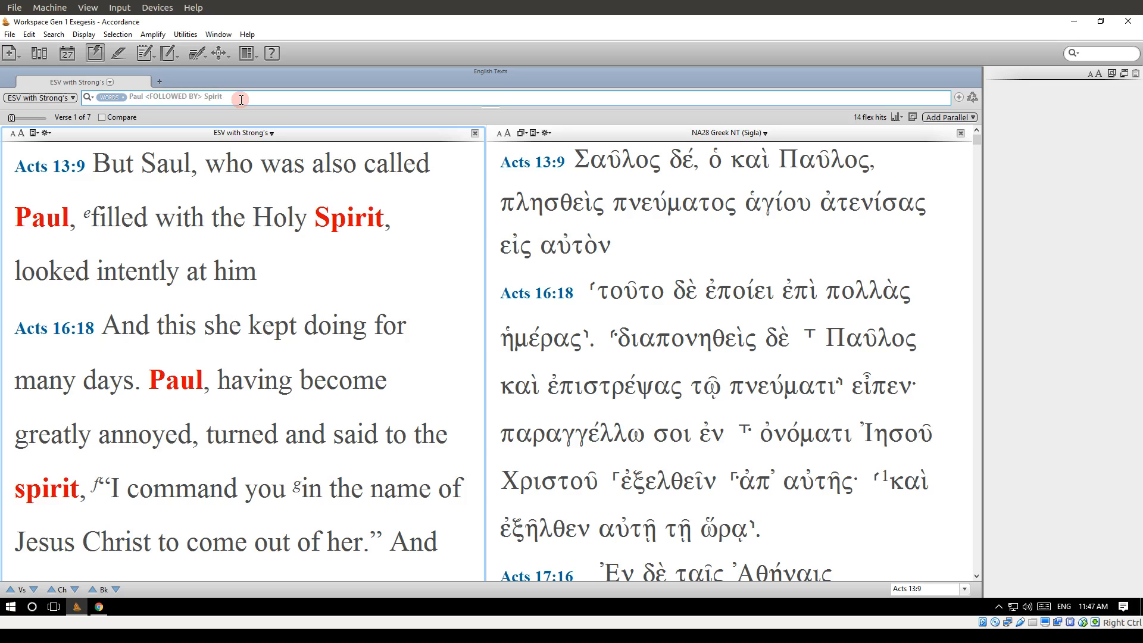
scroll(286, 359, down, 1)
scroll(285, 359, down, 5)
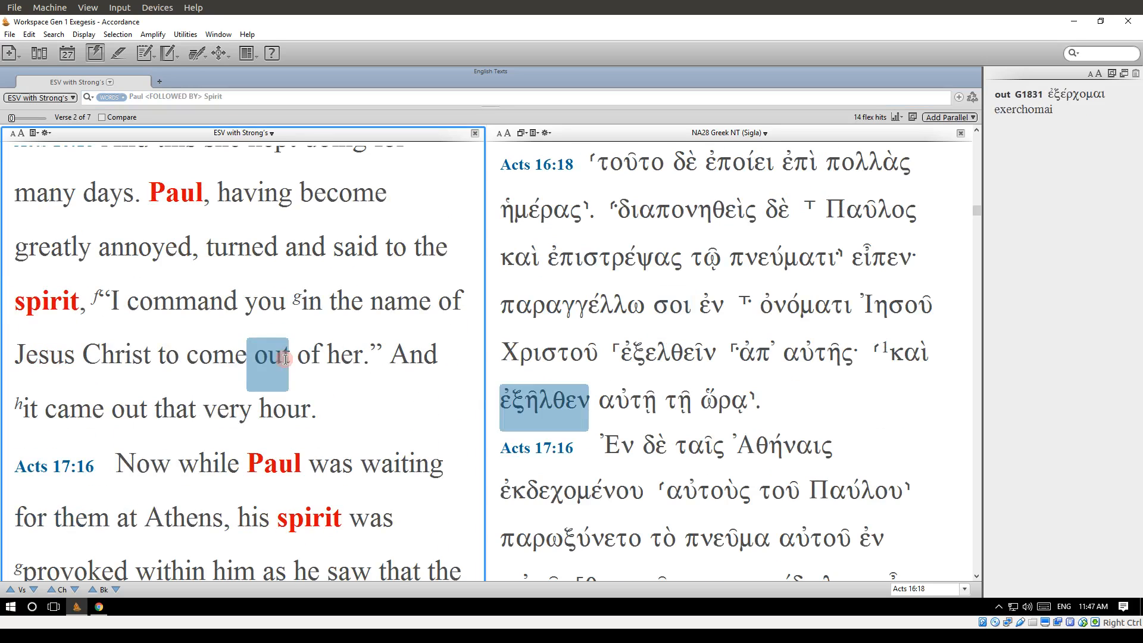
scroll(286, 358, down, 2)
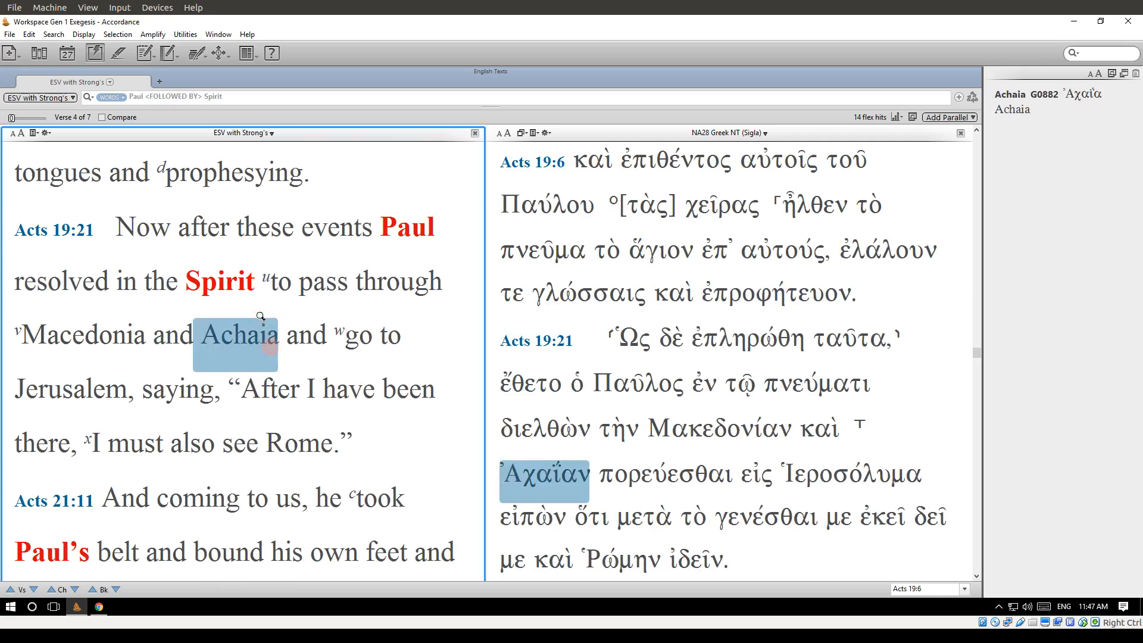
scroll(261, 331, up, 8)
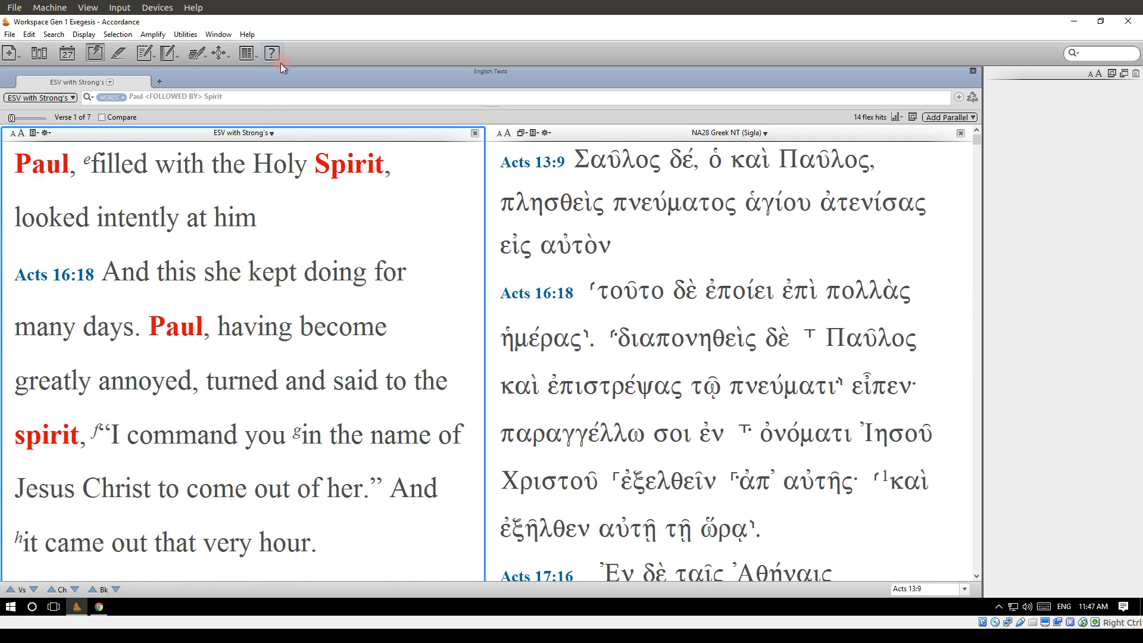
Replace the search entry with Col 1 and go to that chapter.
click(270, 93)
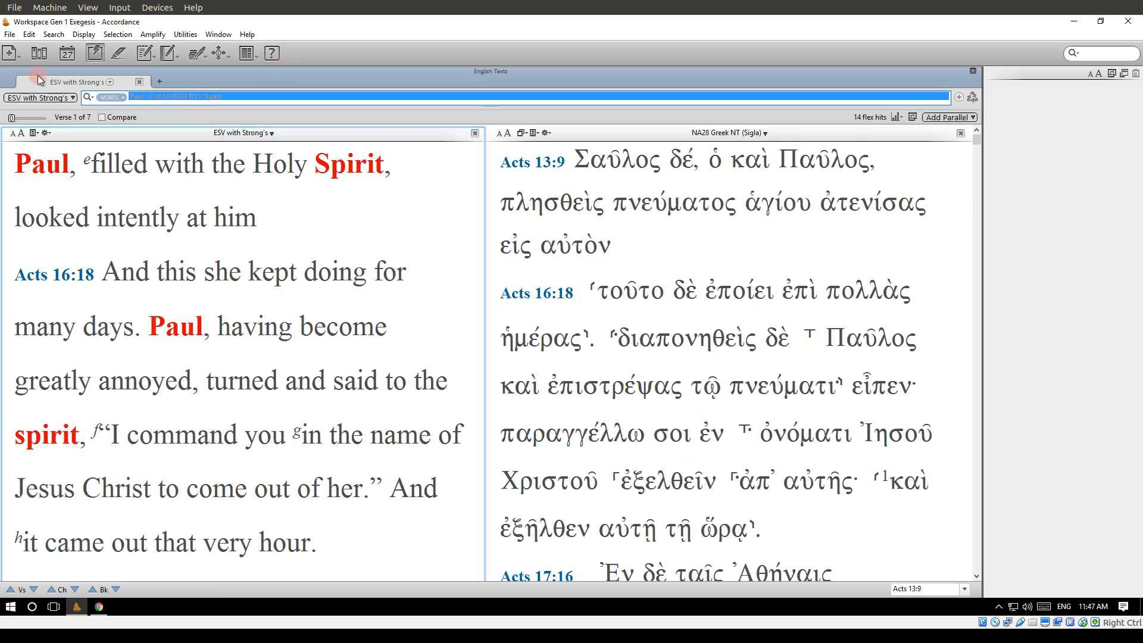
text(Co)
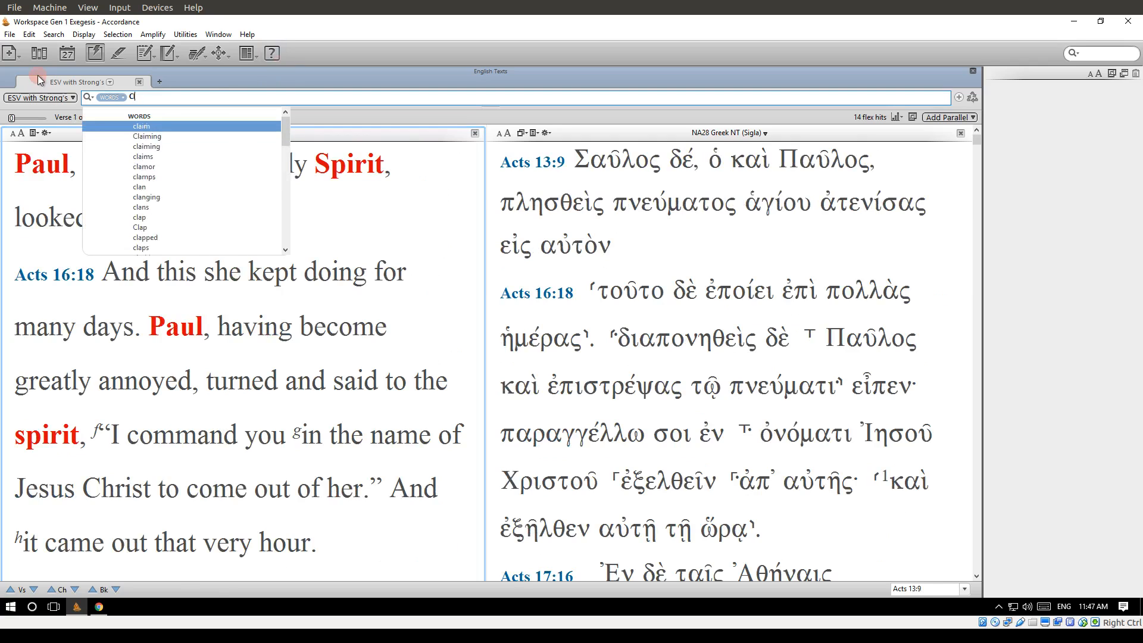
text(l 1)
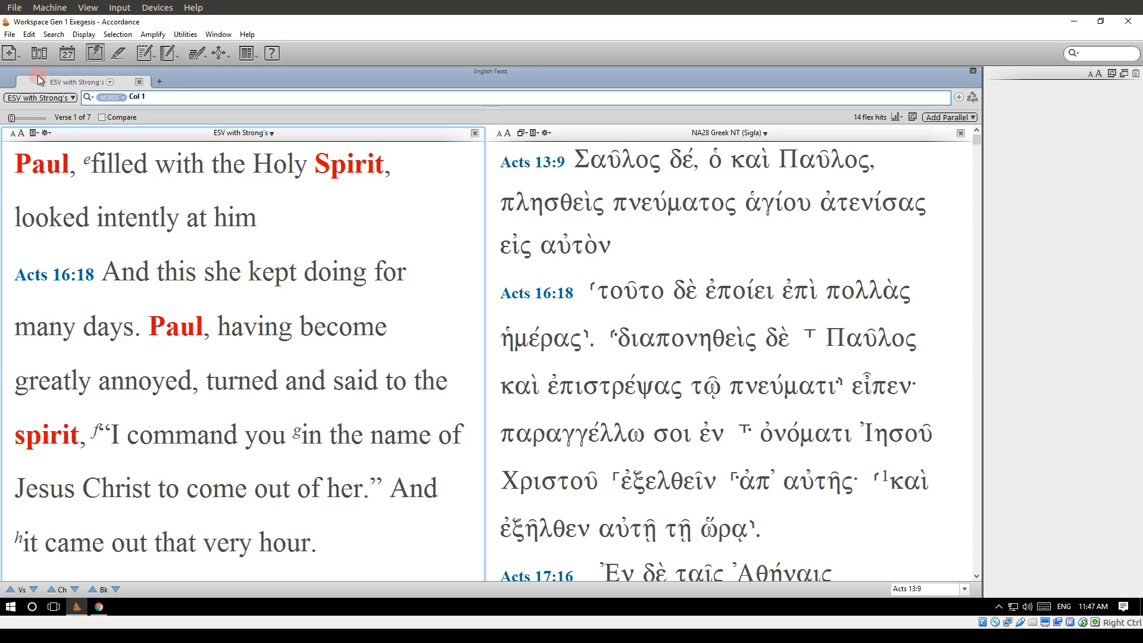
key(Return)
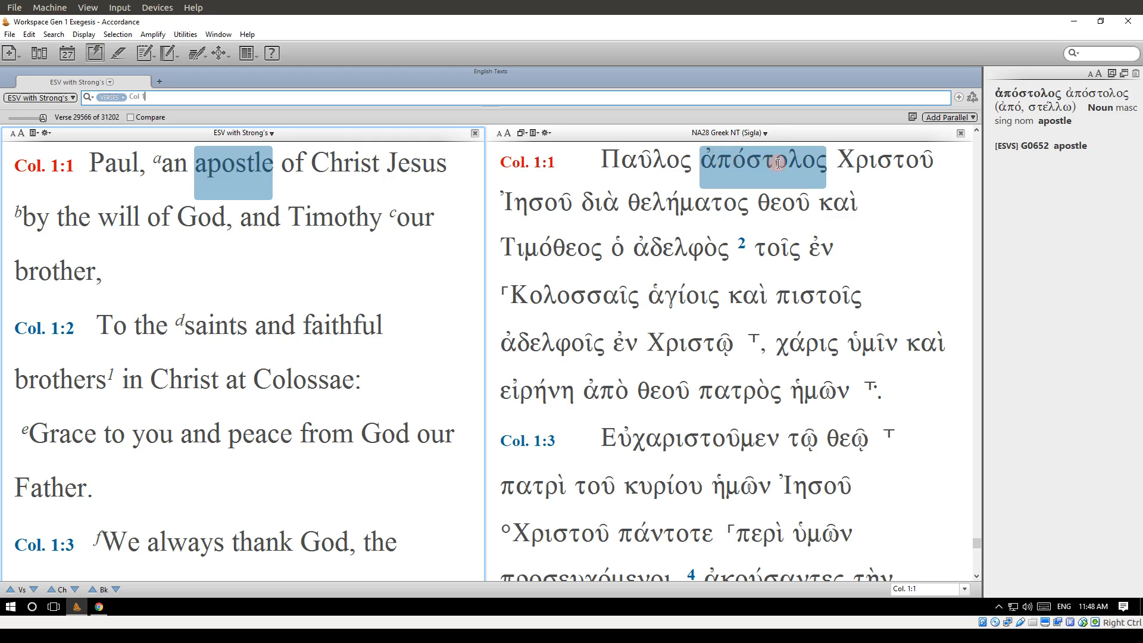
Switch the search type from Verses to Words with an empty search entry.
click(178, 97)
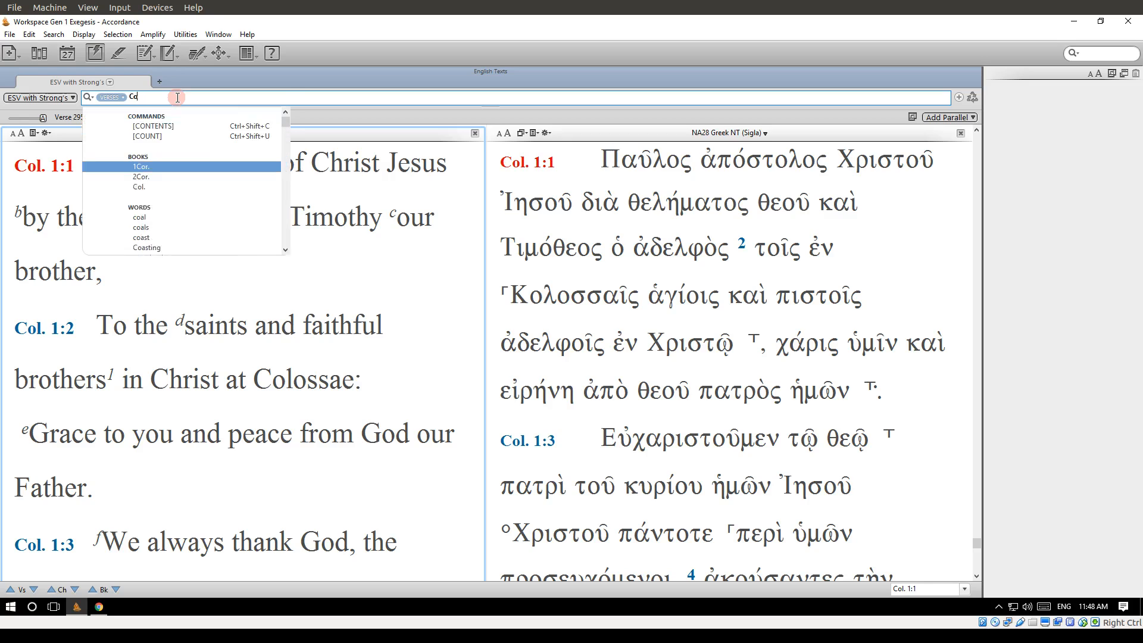
click(111, 98)
click(126, 110)
click(172, 97)
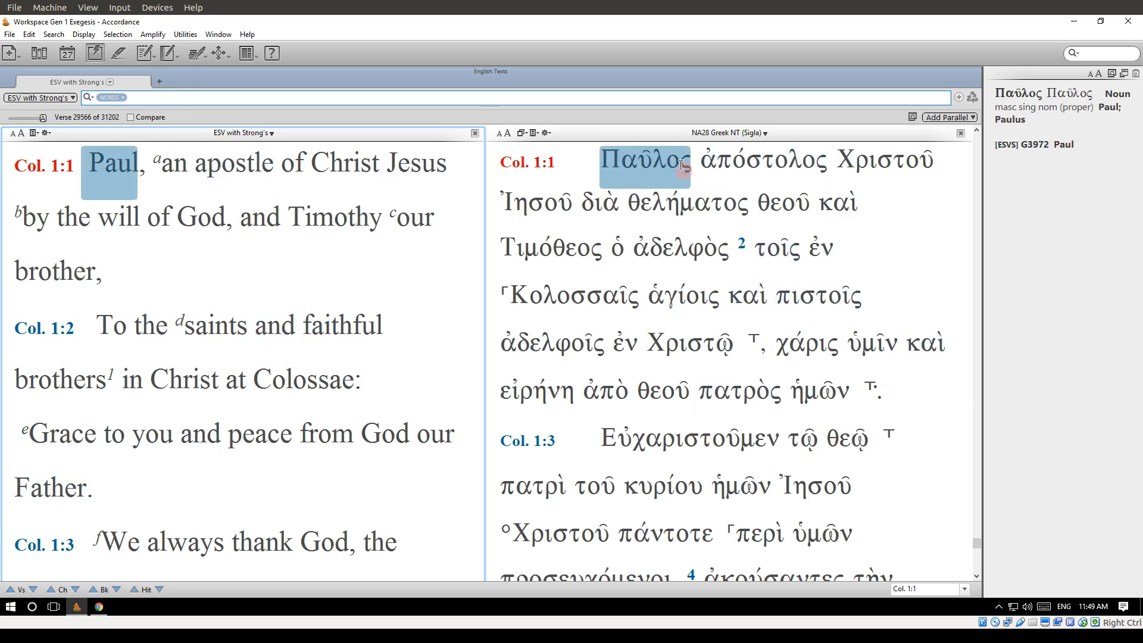
Switch the search text to NA28 Greek NT and on to NA28 Greek NT (Sigla).
click(25, 99)
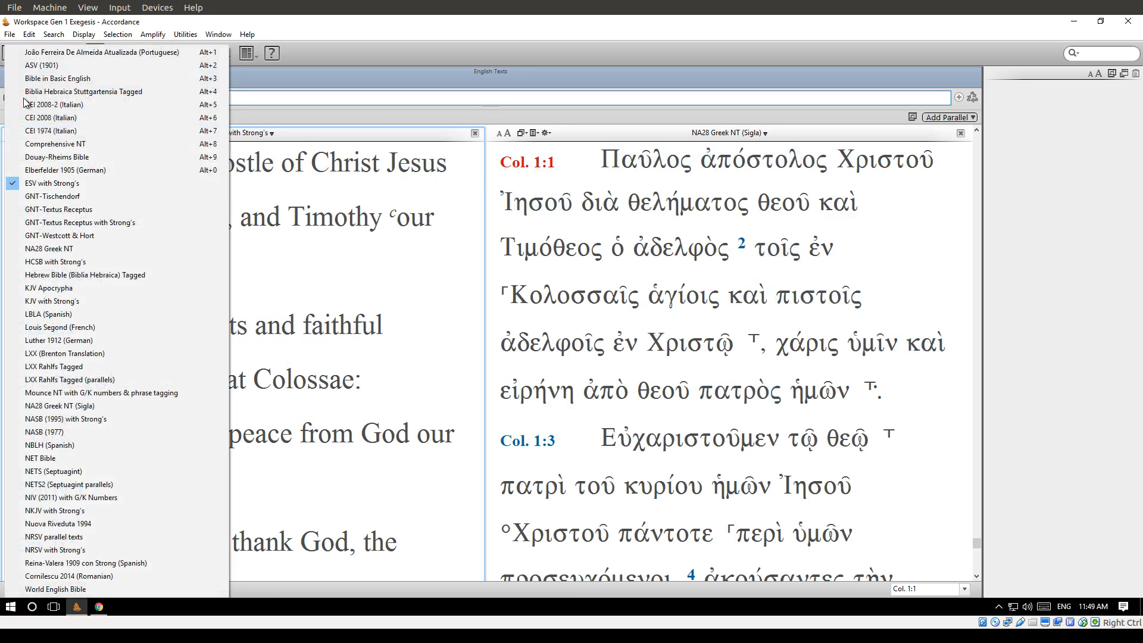
click(64, 250)
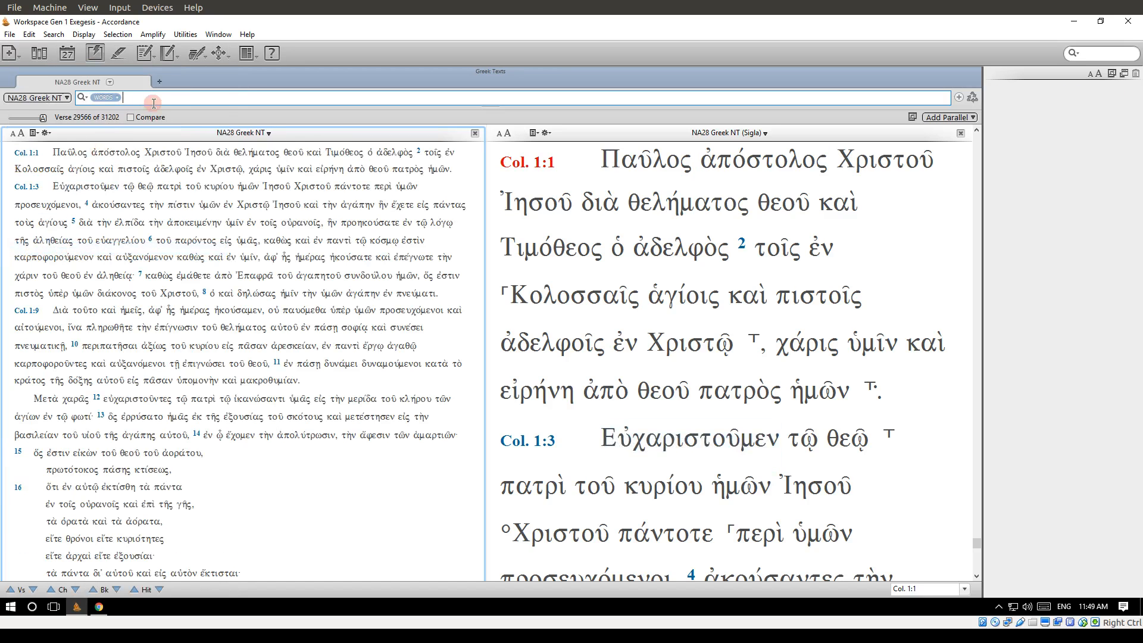
click(59, 98)
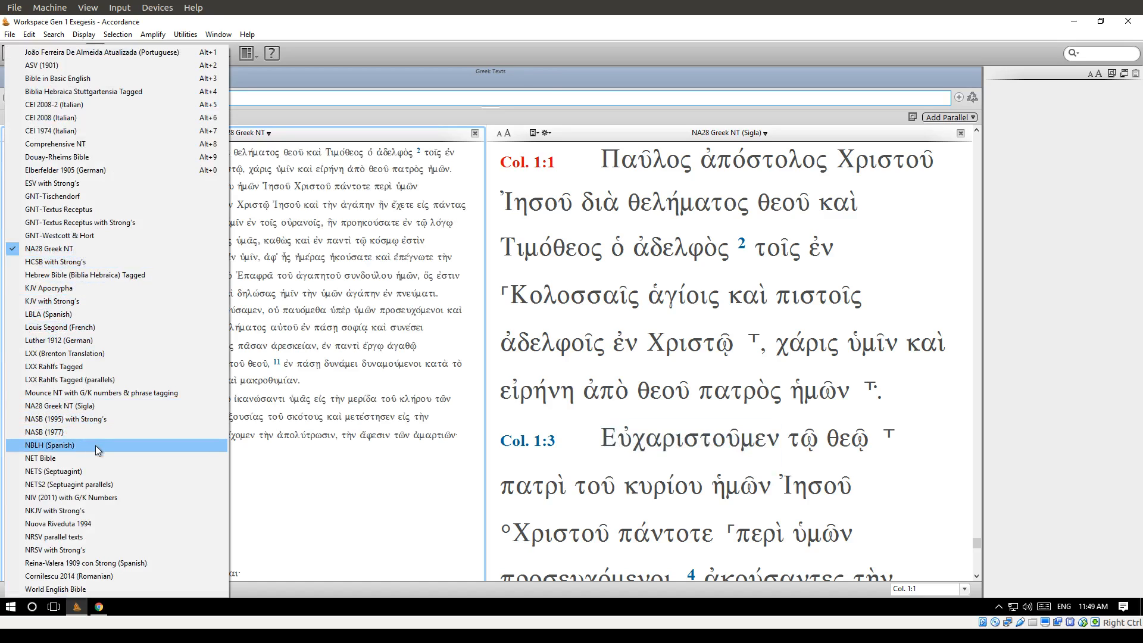
click(102, 406)
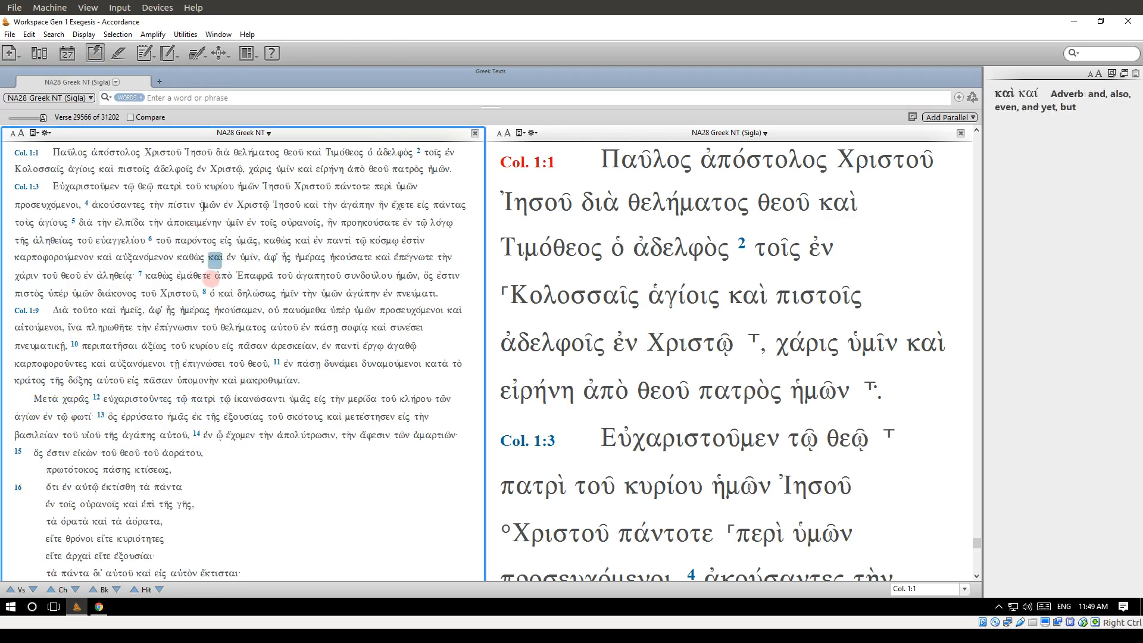
Replace NA28 Greek NT with ESV with Strong's in the first text pane.
click(231, 134)
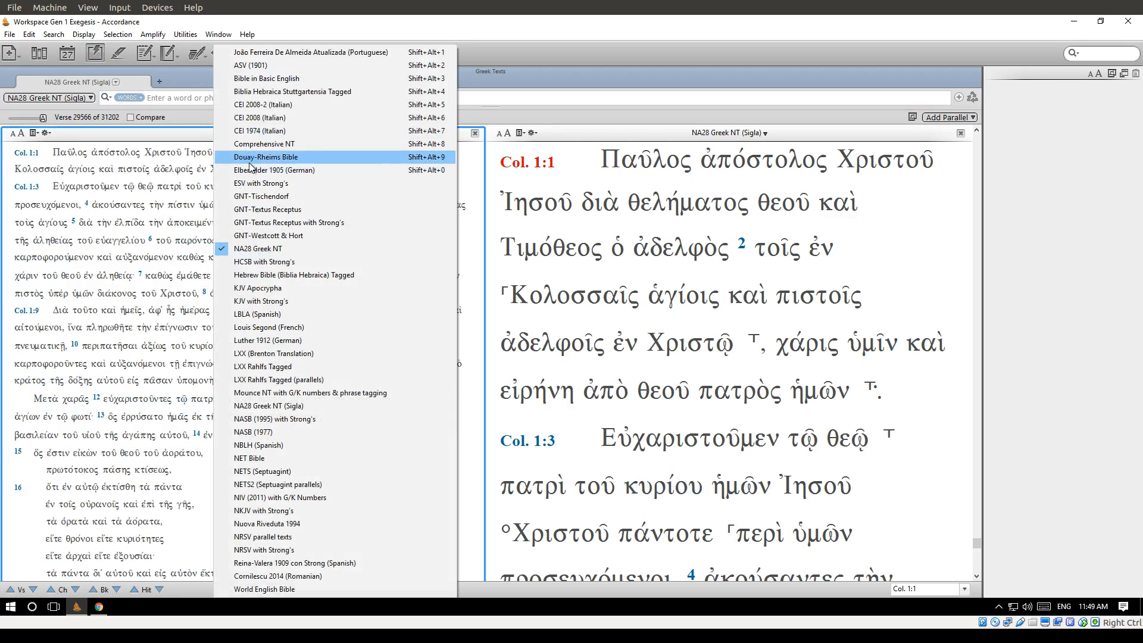
click(281, 182)
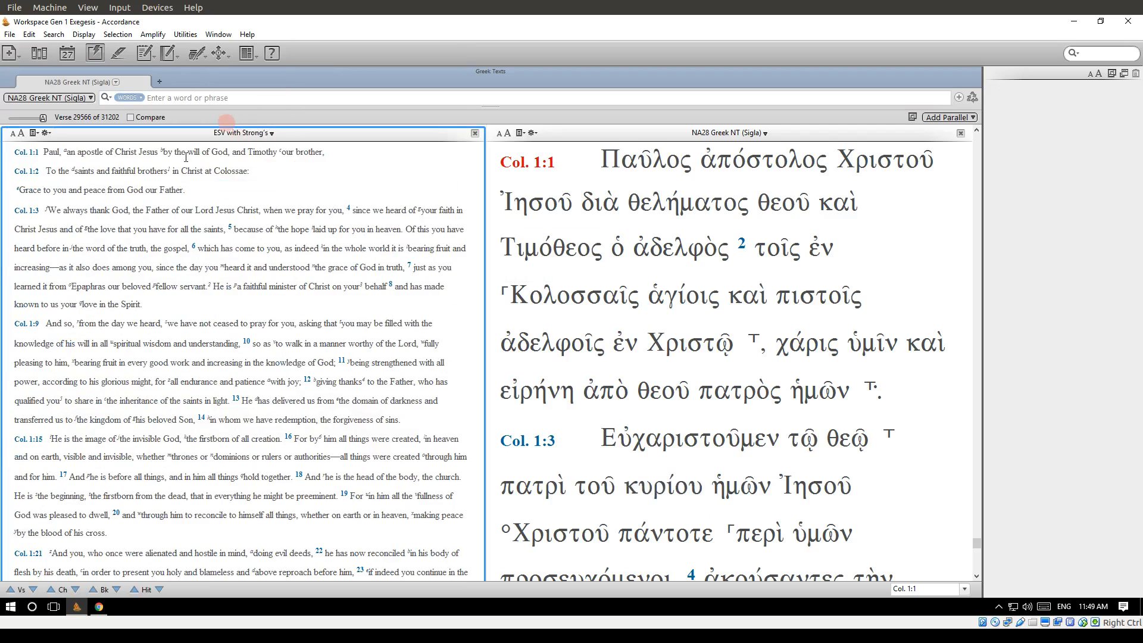
Enlarge the text size of the ESV with Strong's pane by three increments.
click(21, 132)
click(21, 132)
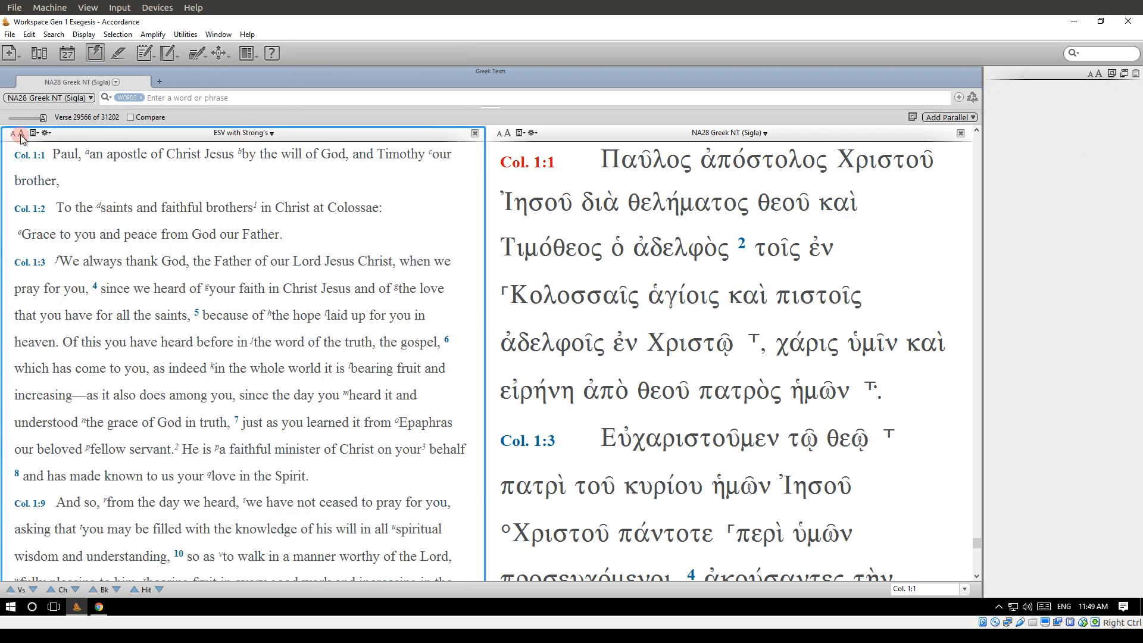
click(21, 133)
Enter the Greek word Παῦλος as the search word, using the suggested accented form.
click(238, 97)
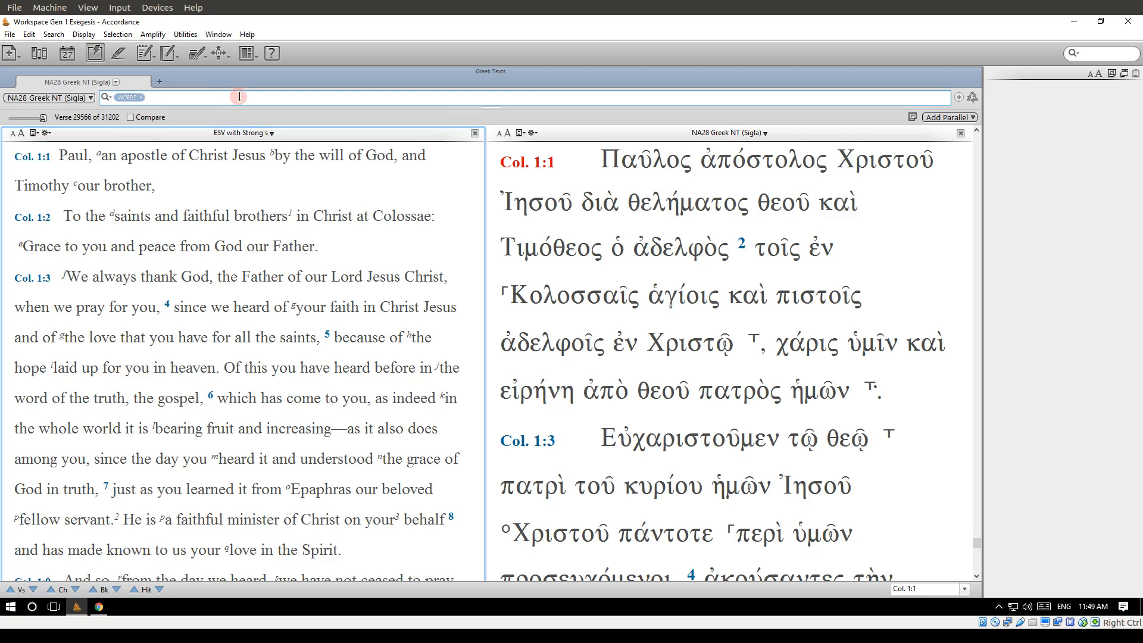
text(παυλος)
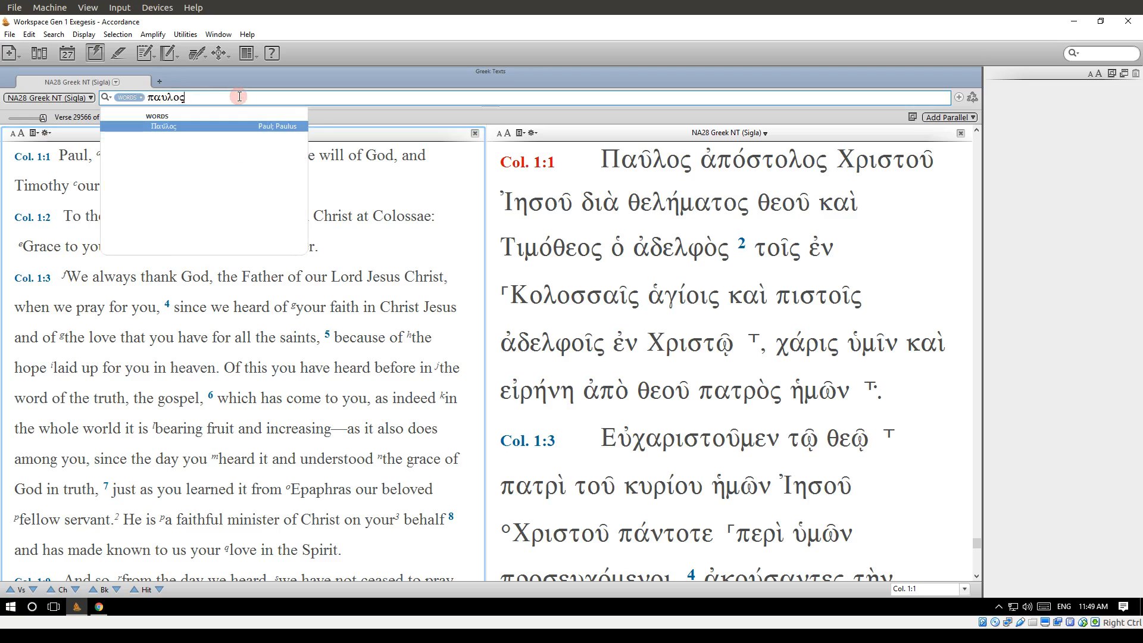
click(221, 125)
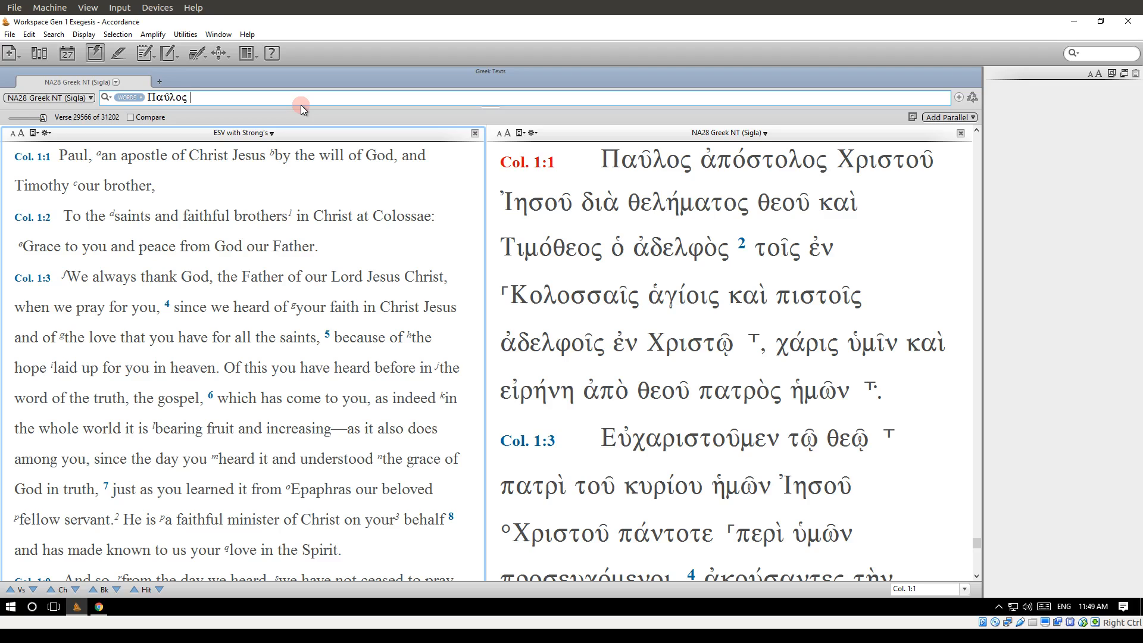
Add the FOLLOWED BY command and the word ἀπόστολος after Παῦλος, and run the search.
click(61, 34)
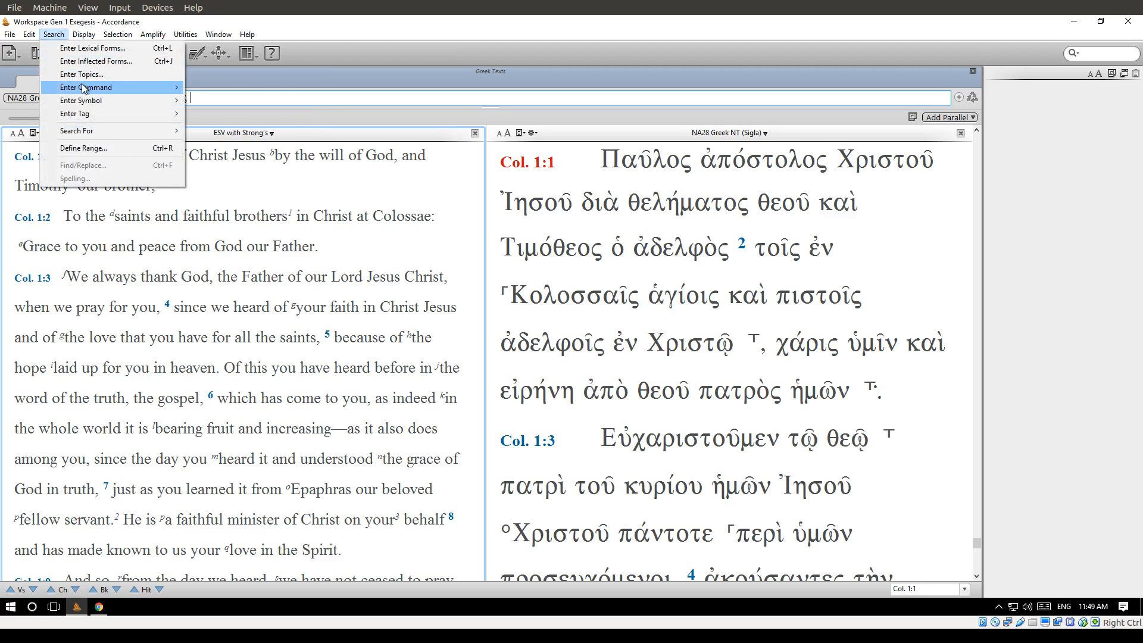
mouse_move(86, 88)
click(244, 140)
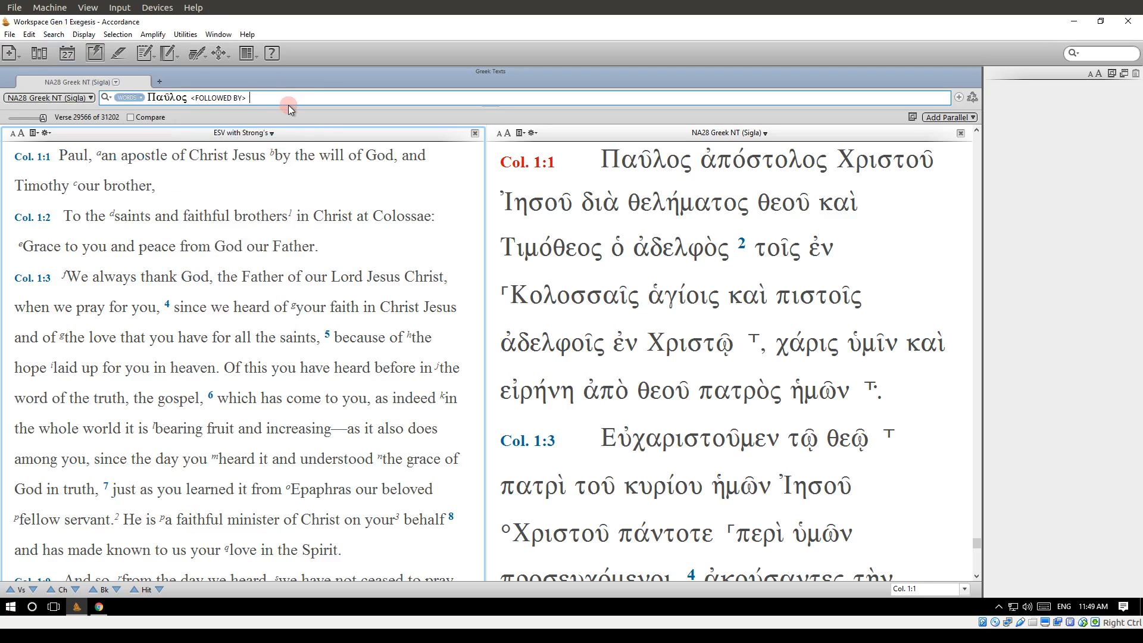
text(αποστολος)
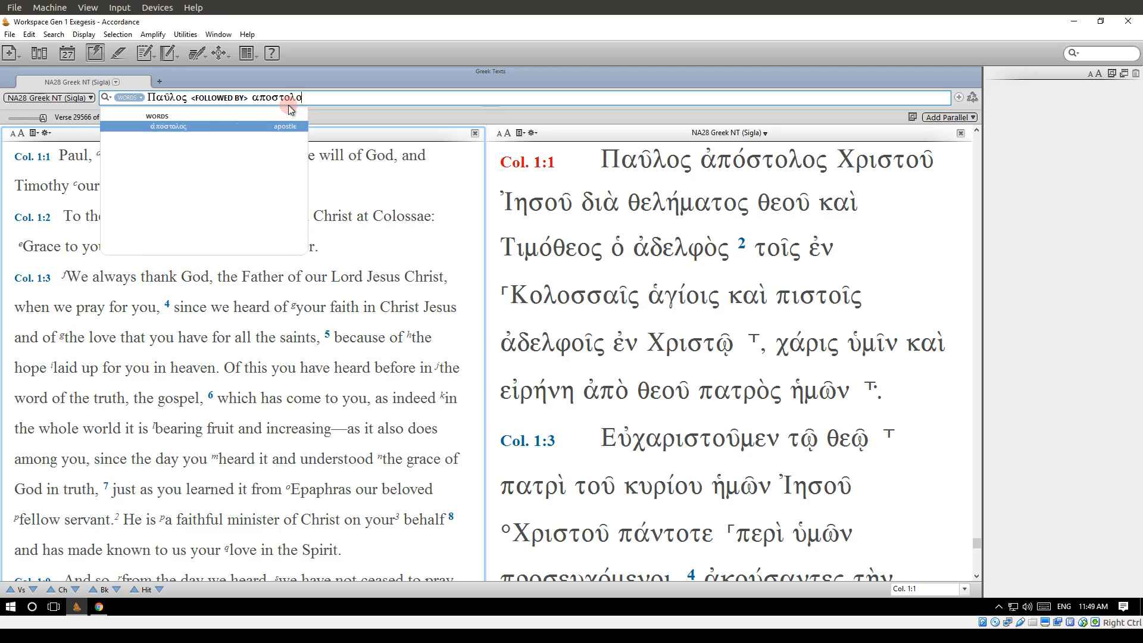
click(286, 127)
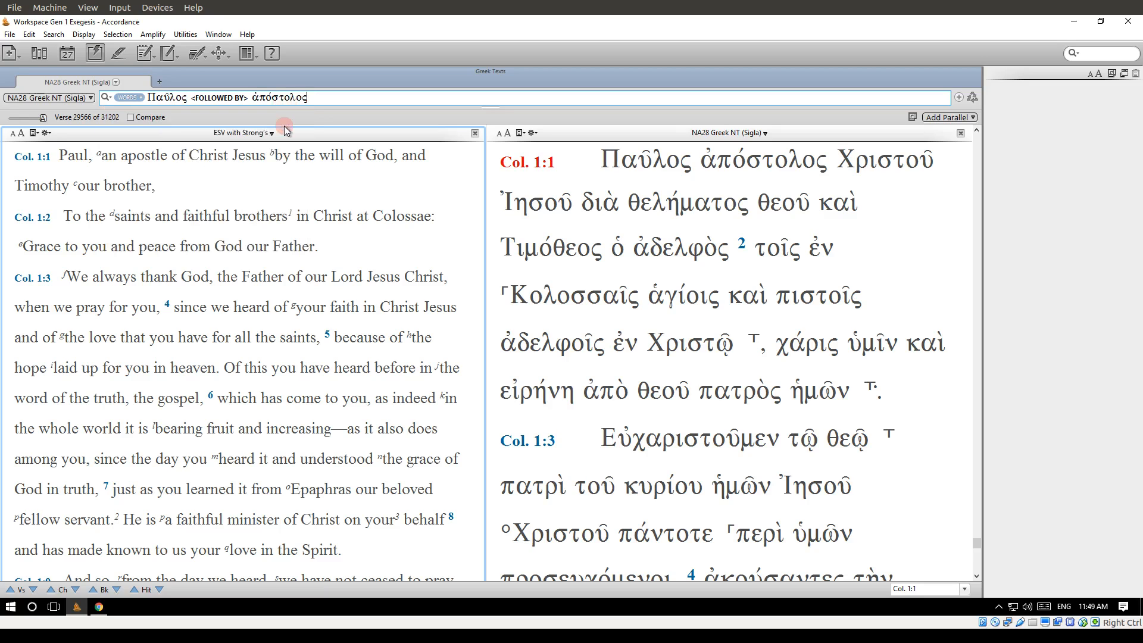
key(Return)
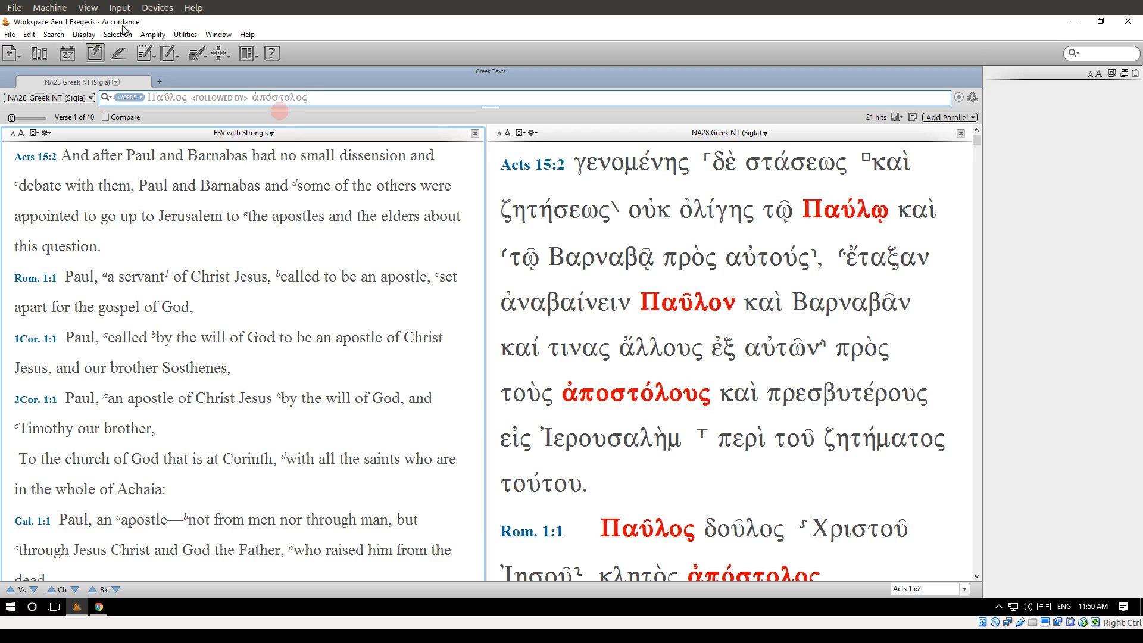
Insert the WITHIN command set to 1 word between FOLLOWED BY and ἀπόστολος, and rerun the search.
scroll(774, 357, down, 3)
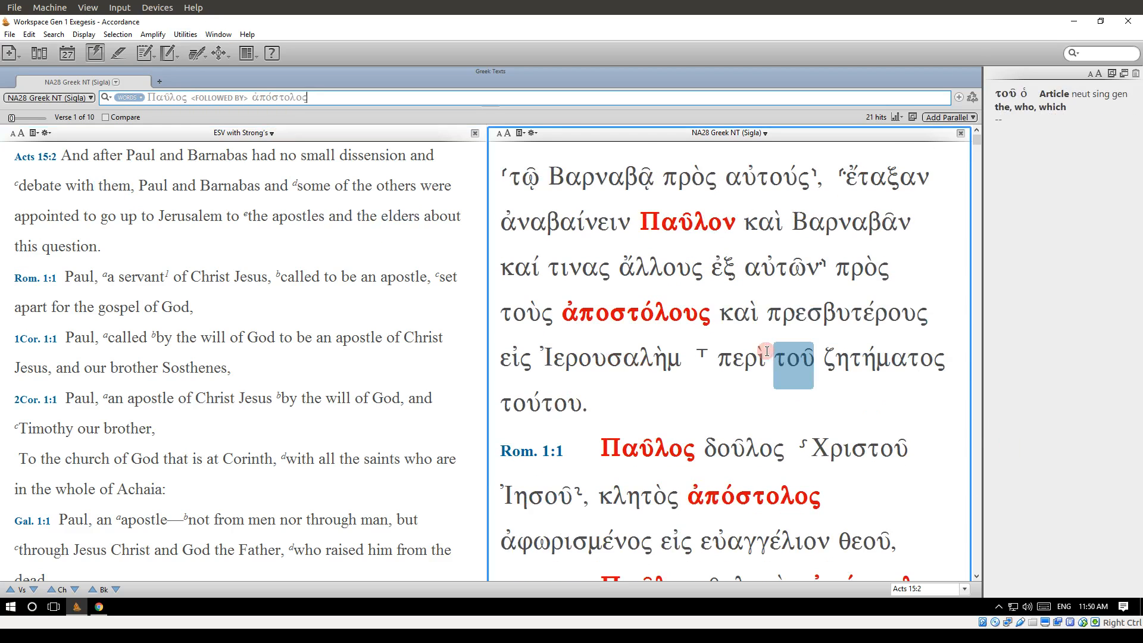
click(721, 389)
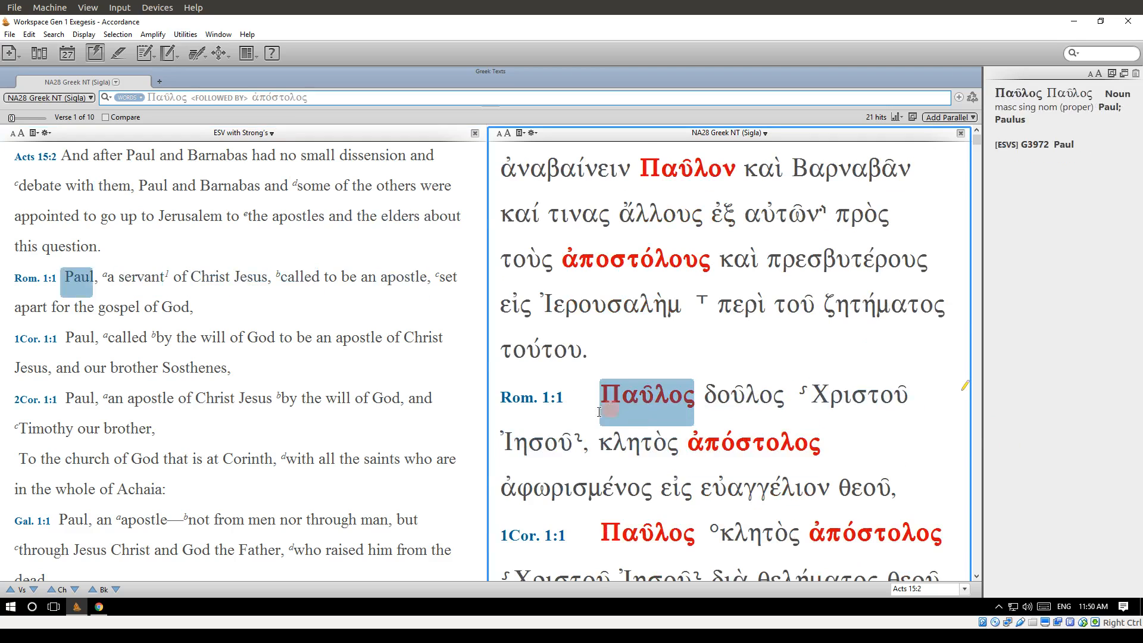
click(729, 454)
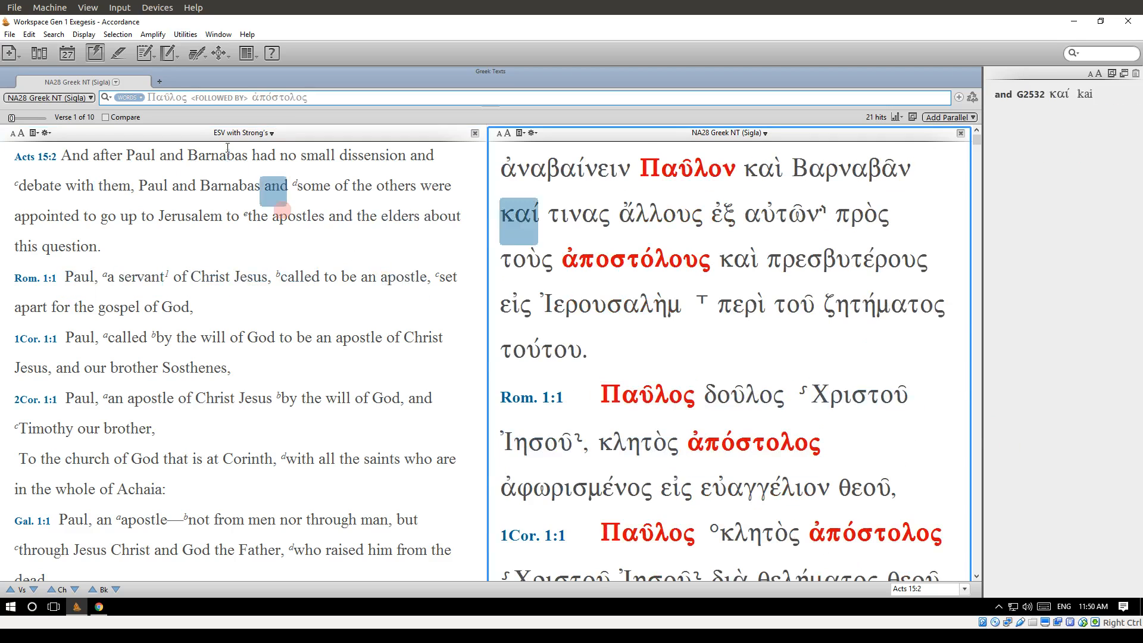
click(252, 99)
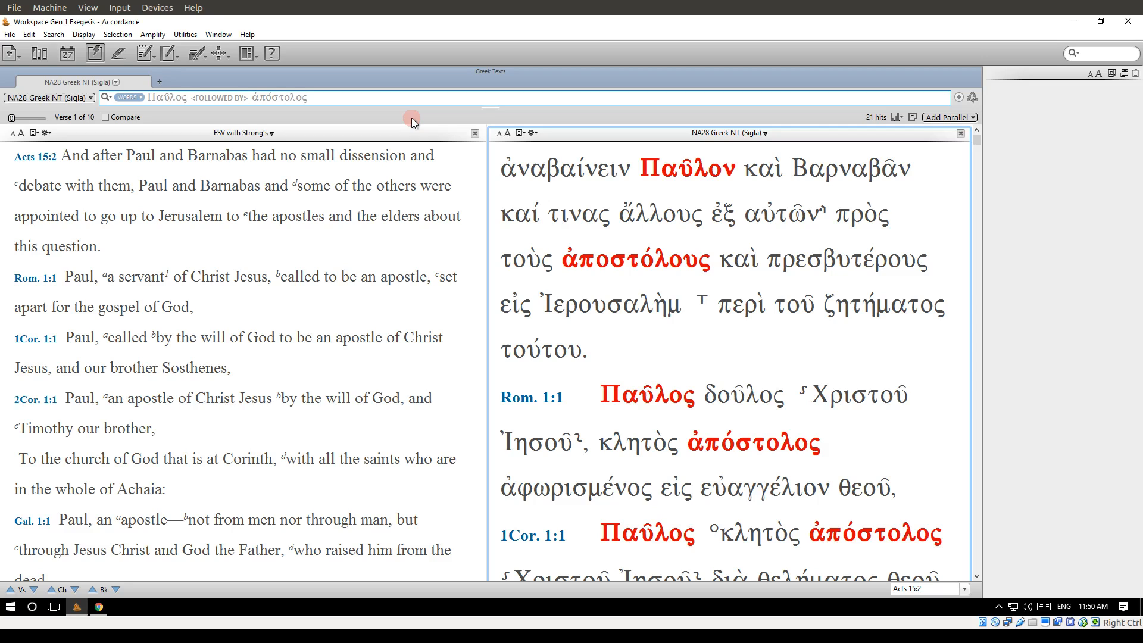
click(52, 35)
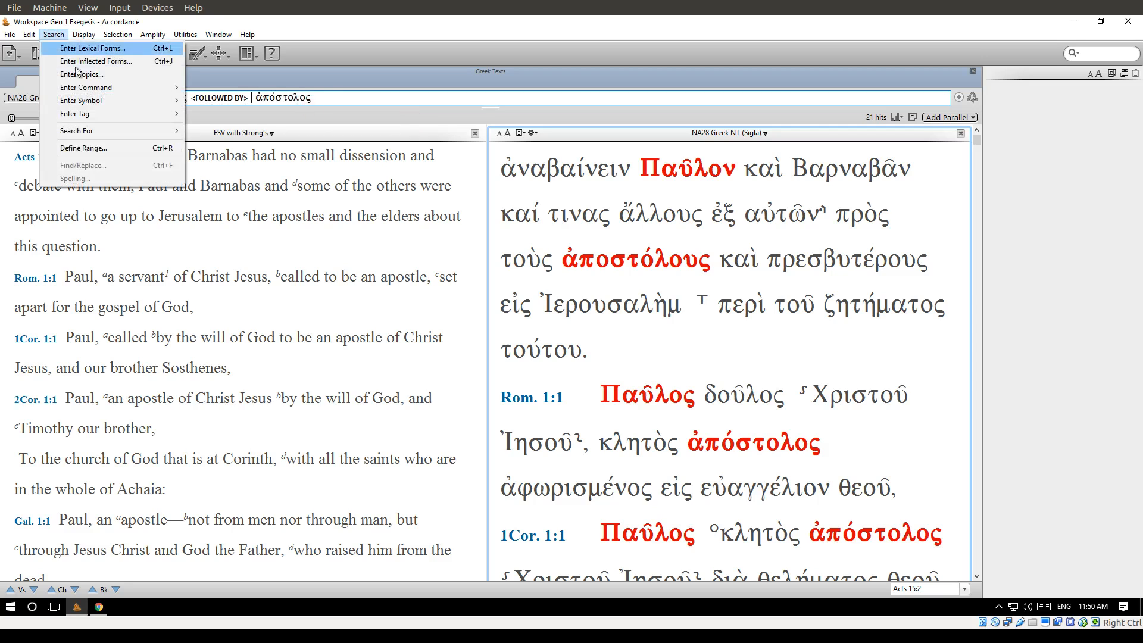
mouse_move(94, 89)
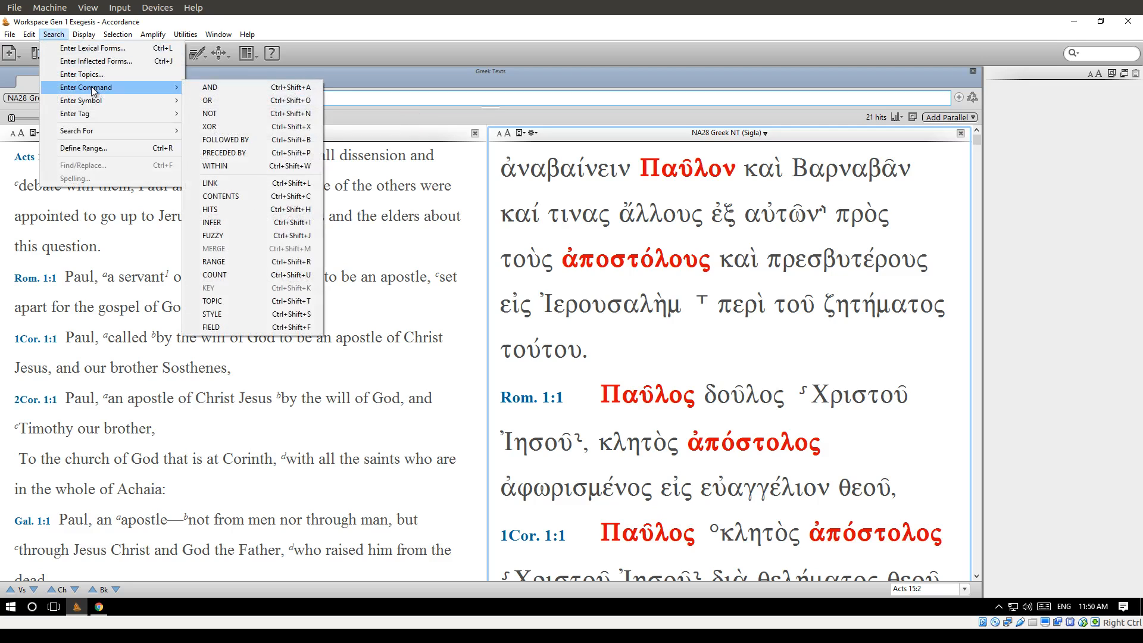
click(265, 166)
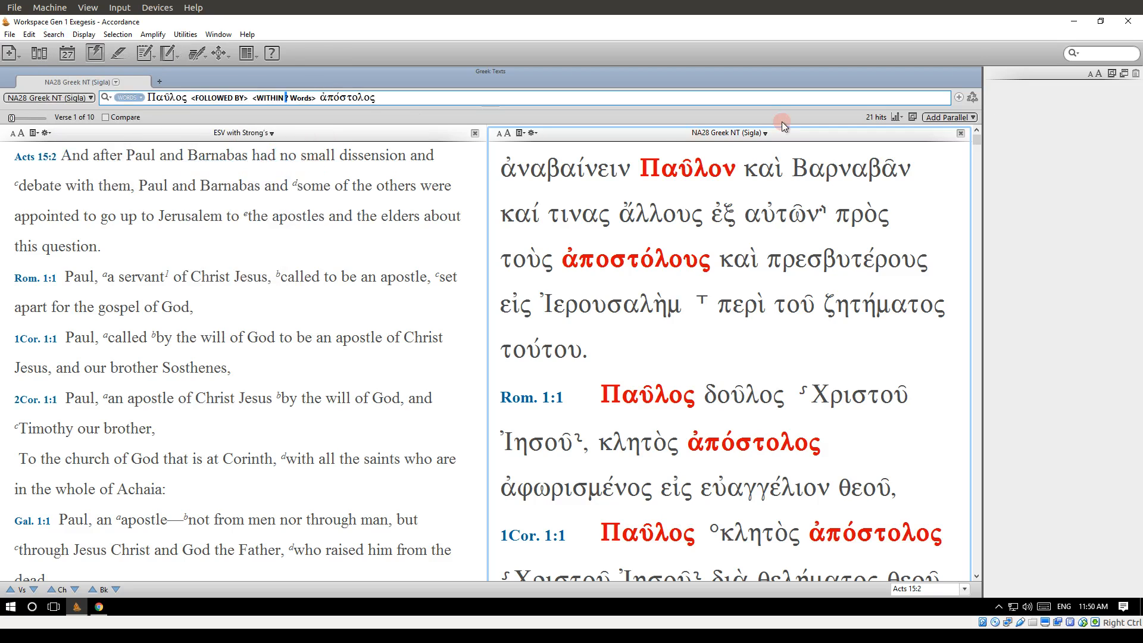
text(1)
key(Return)
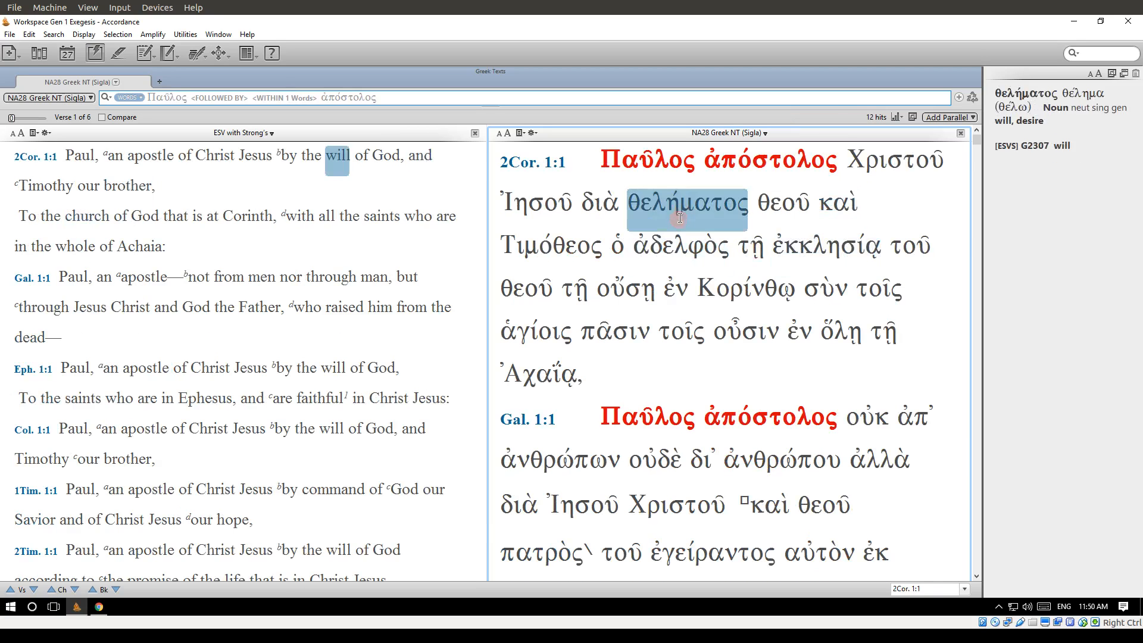
Examine the matching verses in the Greek pane for how Παῦλος and ἀπόστολος are placed next to each other.
mouse_move(659, 171)
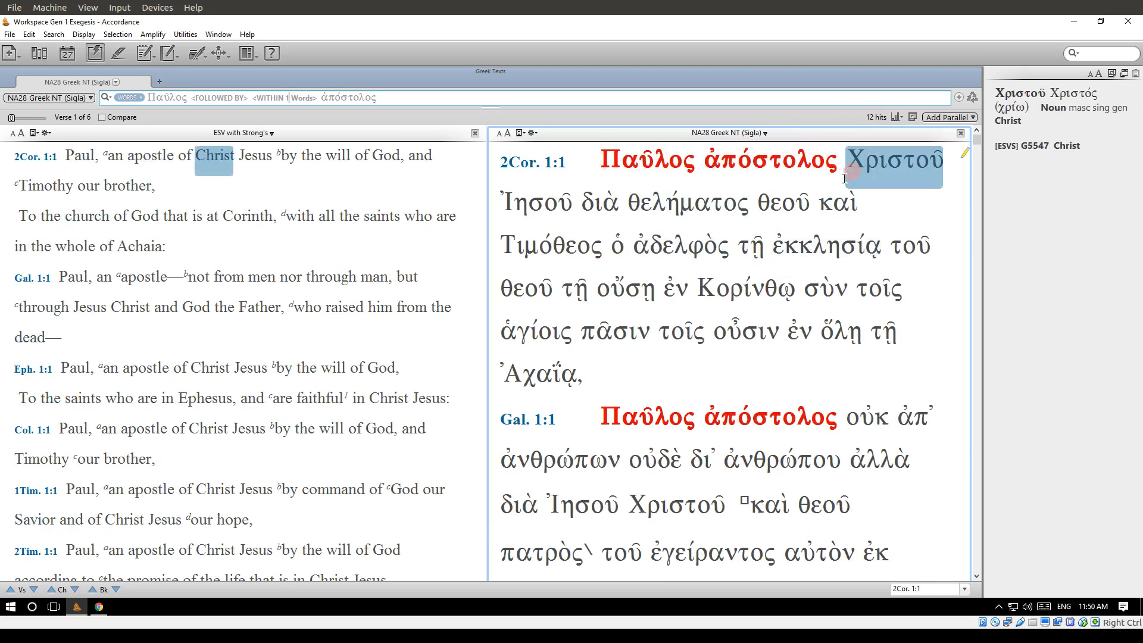
scroll(774, 227, down, 1)
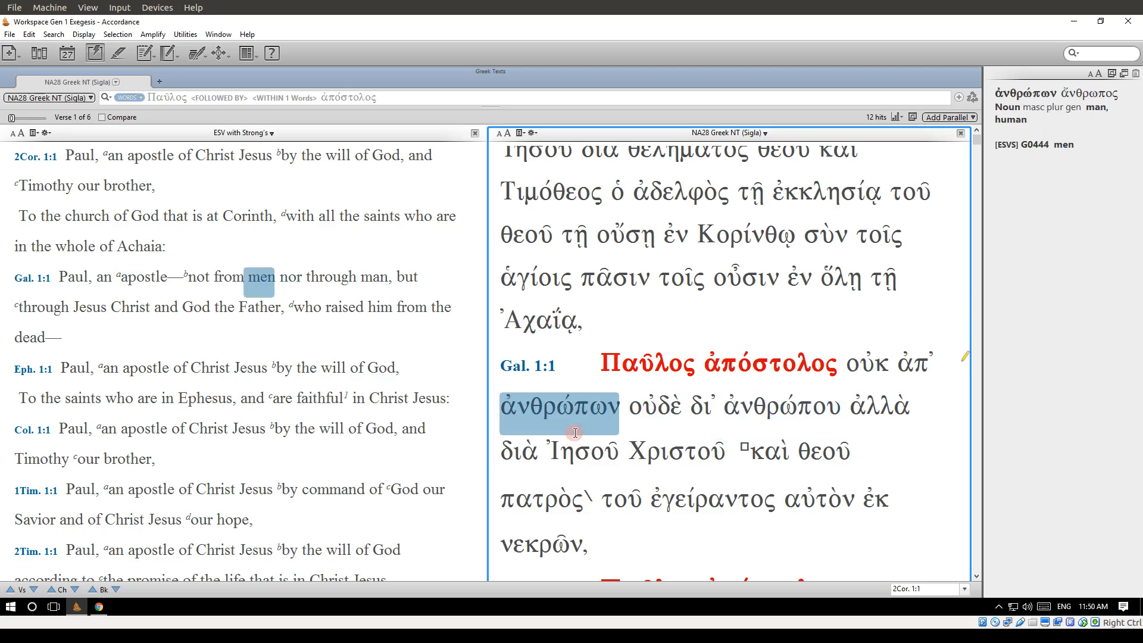
scroll(575, 433, down, 4)
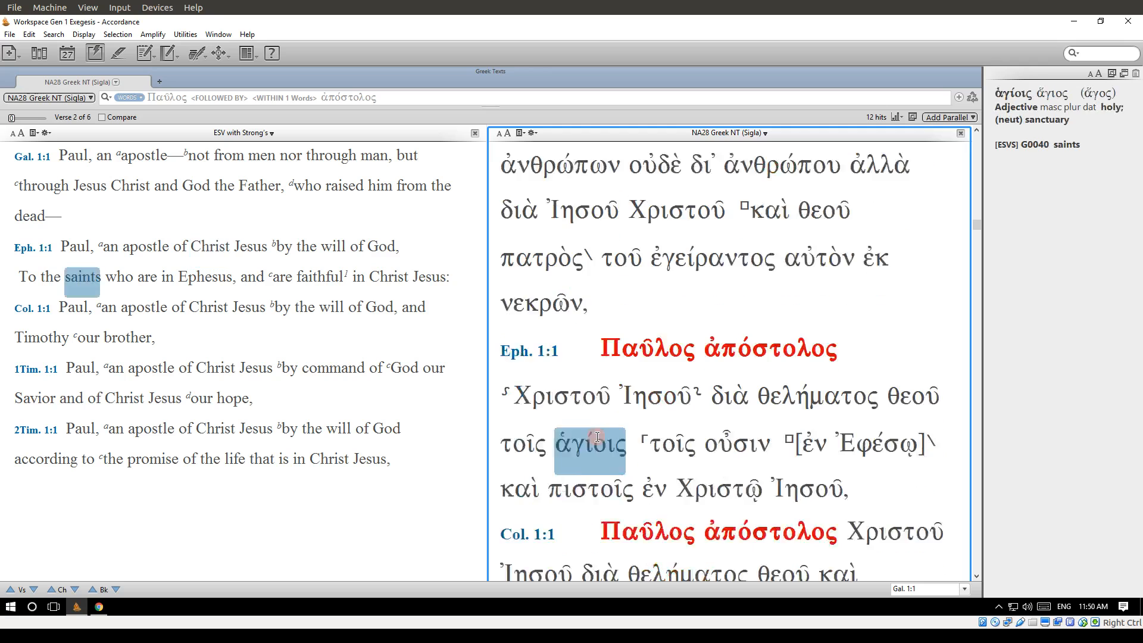
scroll(597, 436, down, 2)
scroll(703, 298, down, 1)
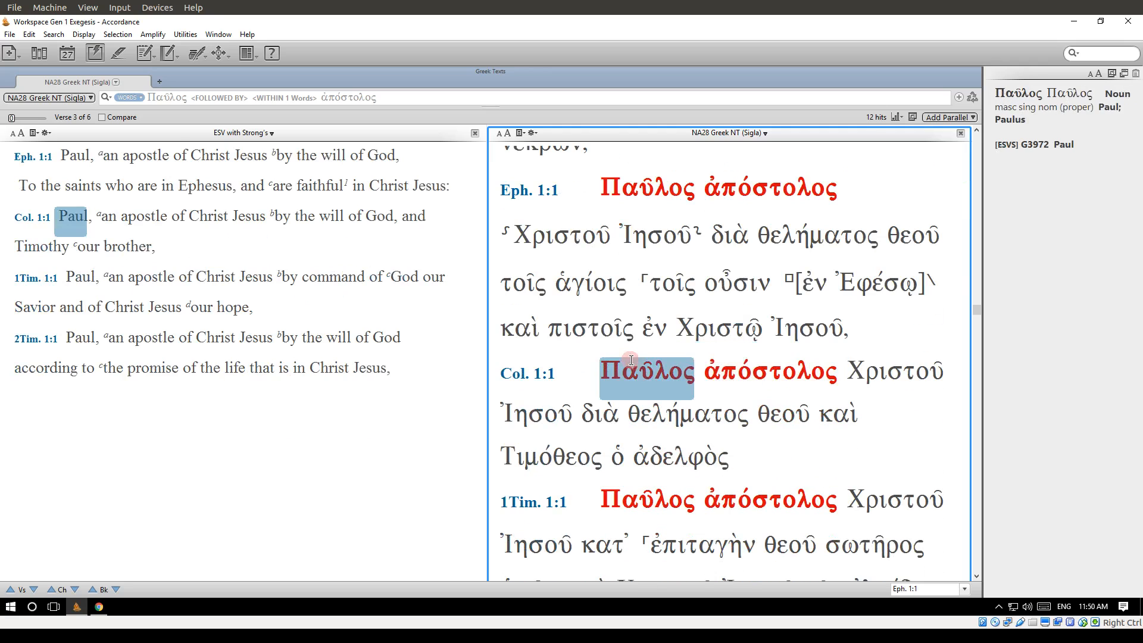
scroll(826, 368, down, 1)
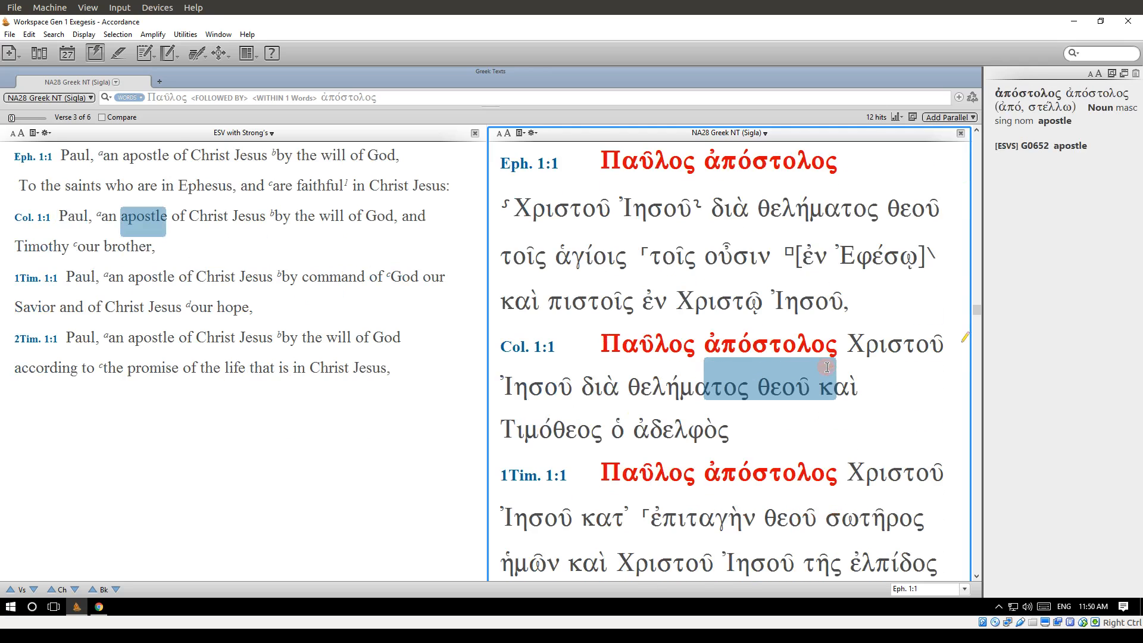
scroll(827, 367, down, 3)
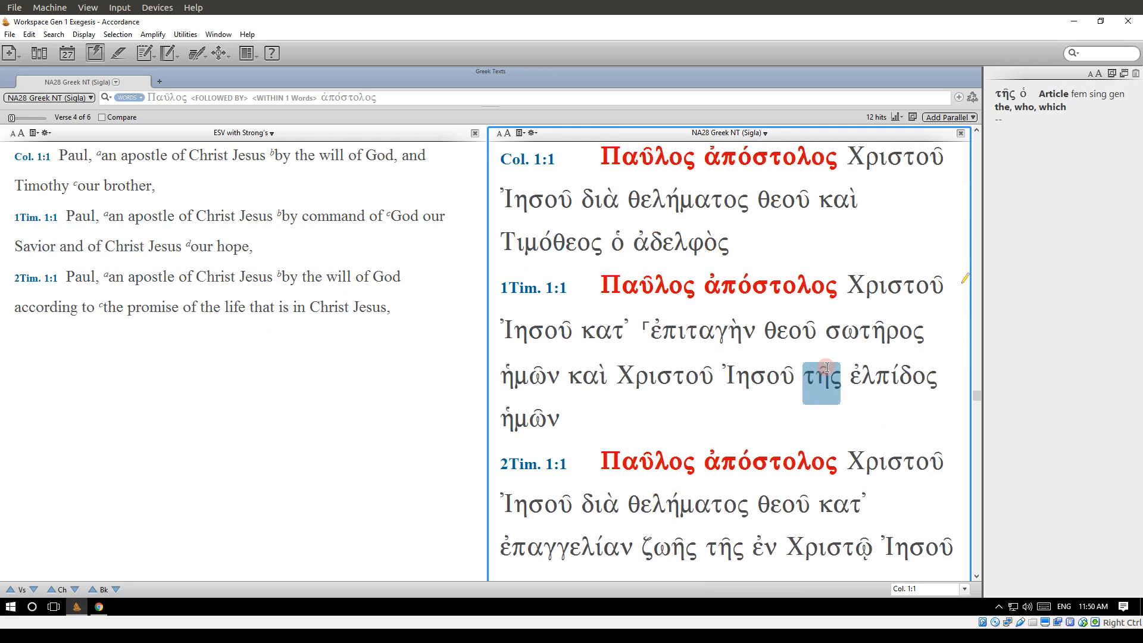
scroll(827, 367, up, 5)
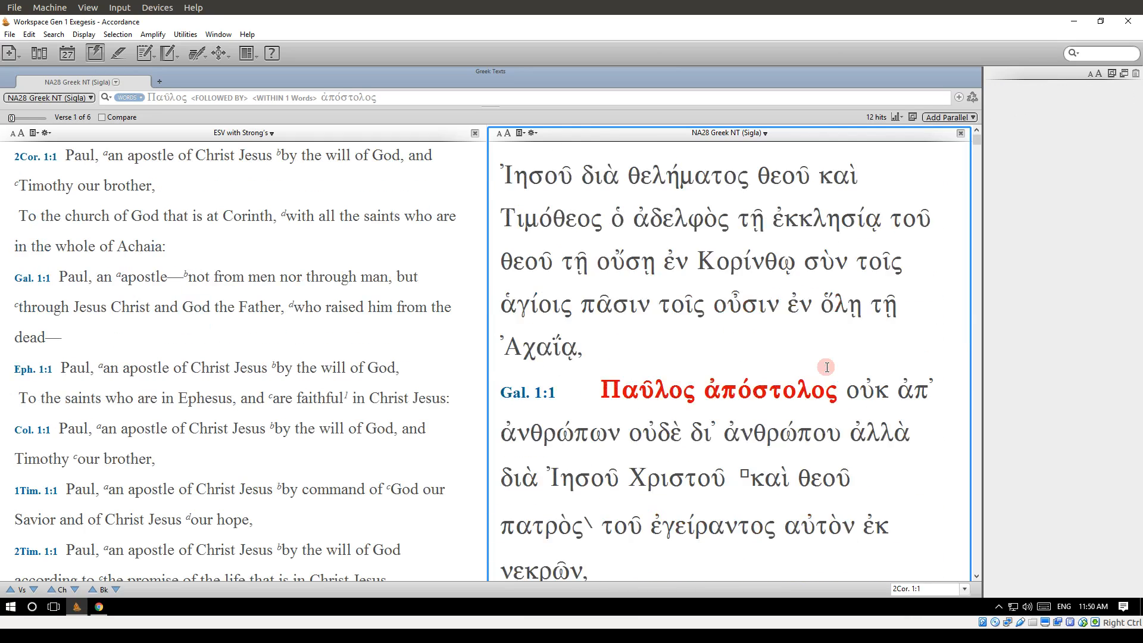
scroll(826, 367, up, 1)
scroll(827, 367, down, 5)
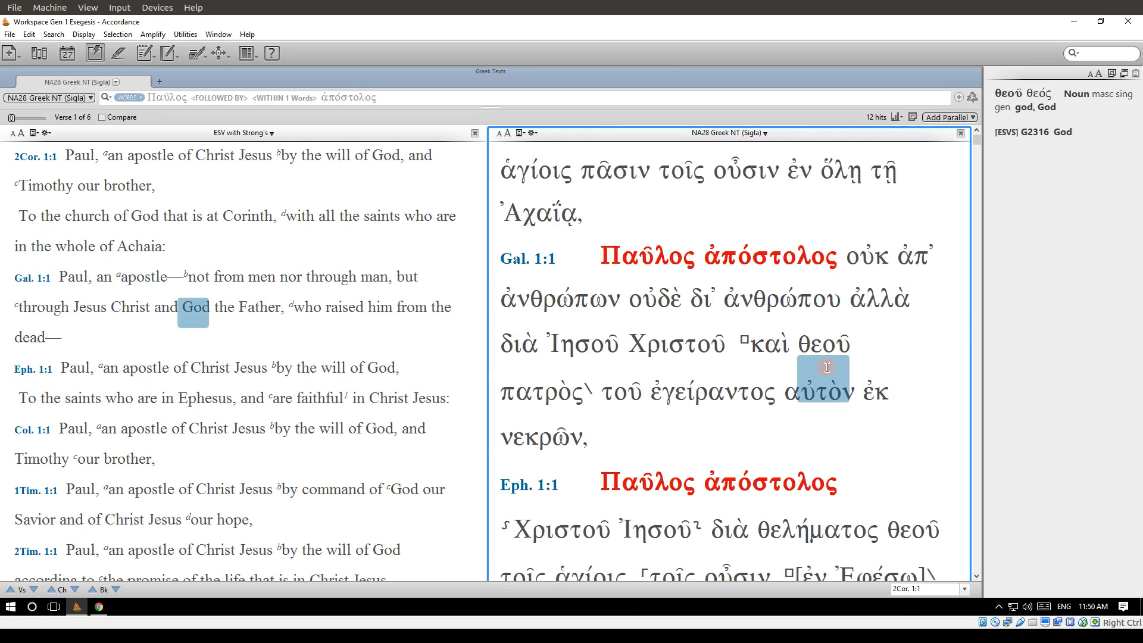
scroll(826, 368, down, 8)
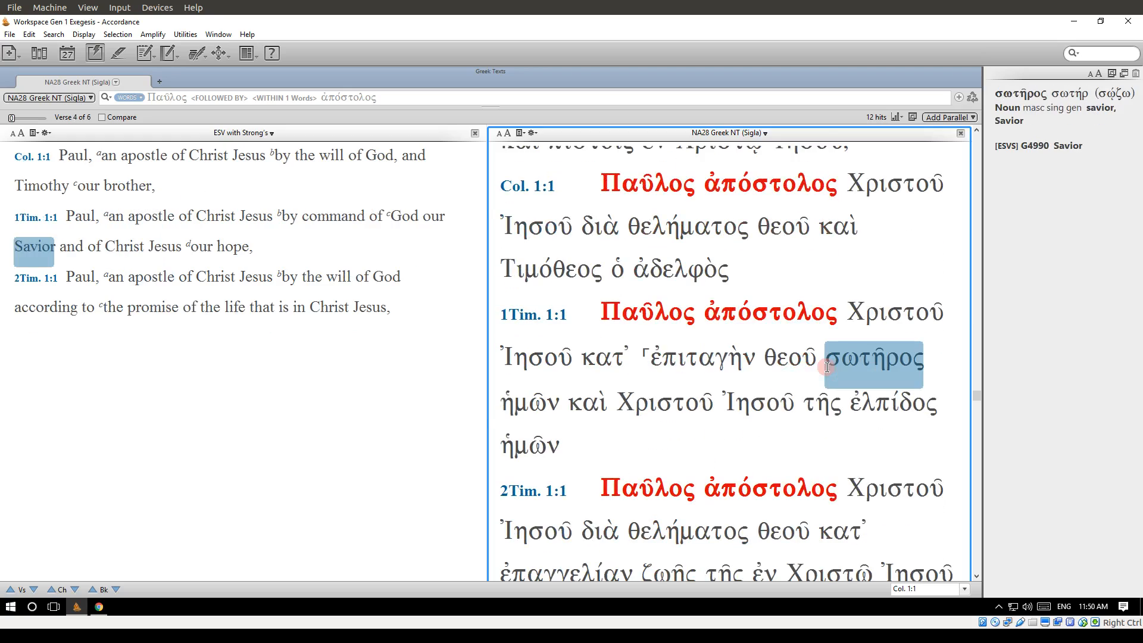
scroll(827, 368, down, 3)
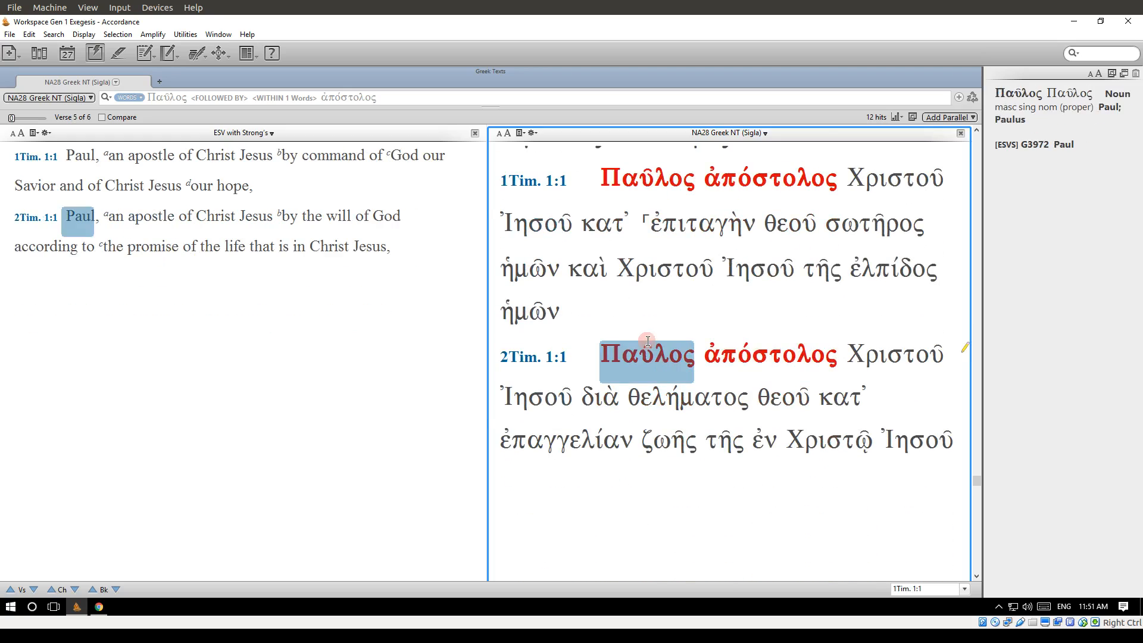
scroll(647, 351, up, 5)
scroll(648, 341, up, 6)
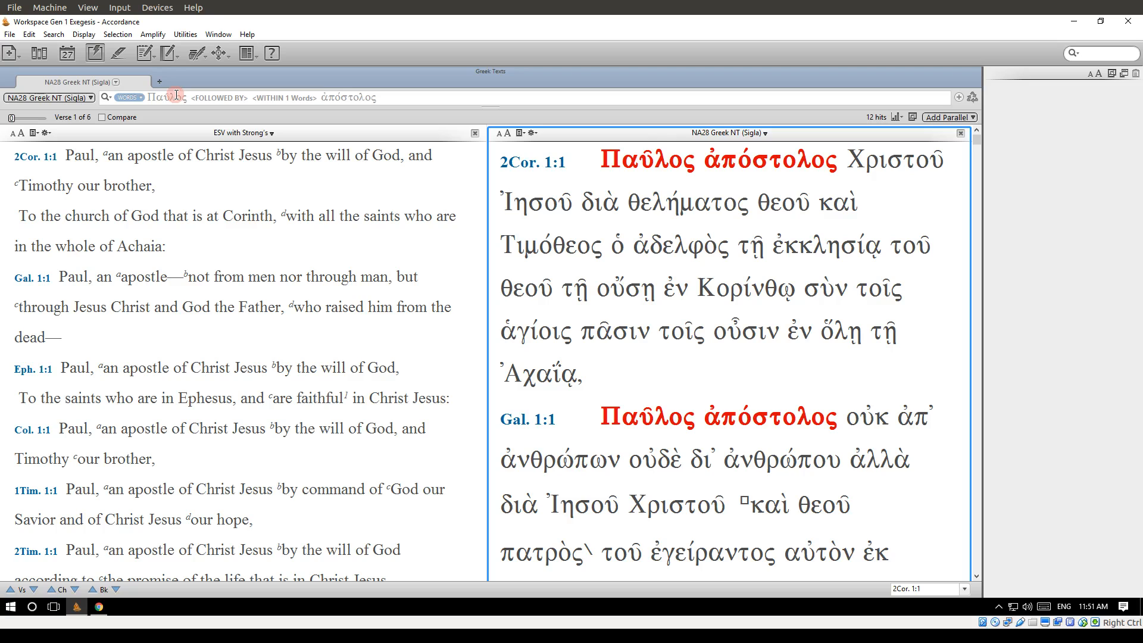
Remove the word ἀπόστολος from the end of the search entry, keeping the FOLLOWED BY and WITHIN 1 Words commands.
click(353, 97)
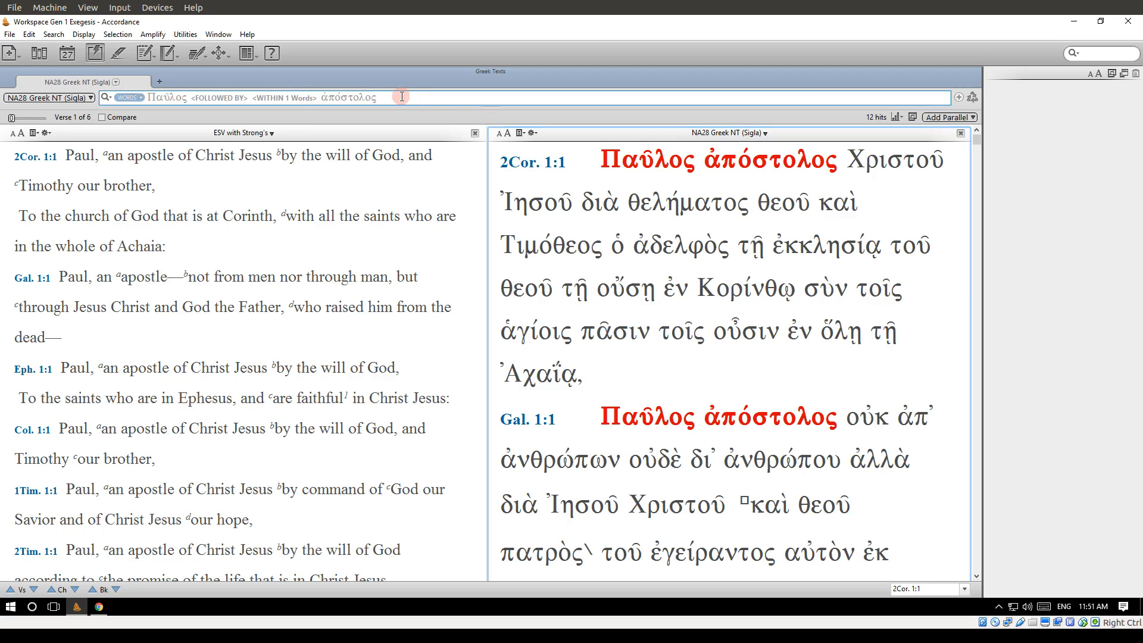
key(BackSpace)
key(BackSpace)
key(BackSpace)
key(BackSpace)
key(BackSpace)
key(BackSpace)
key(BackSpace)
key(BackSpace)
key(BackSpace)
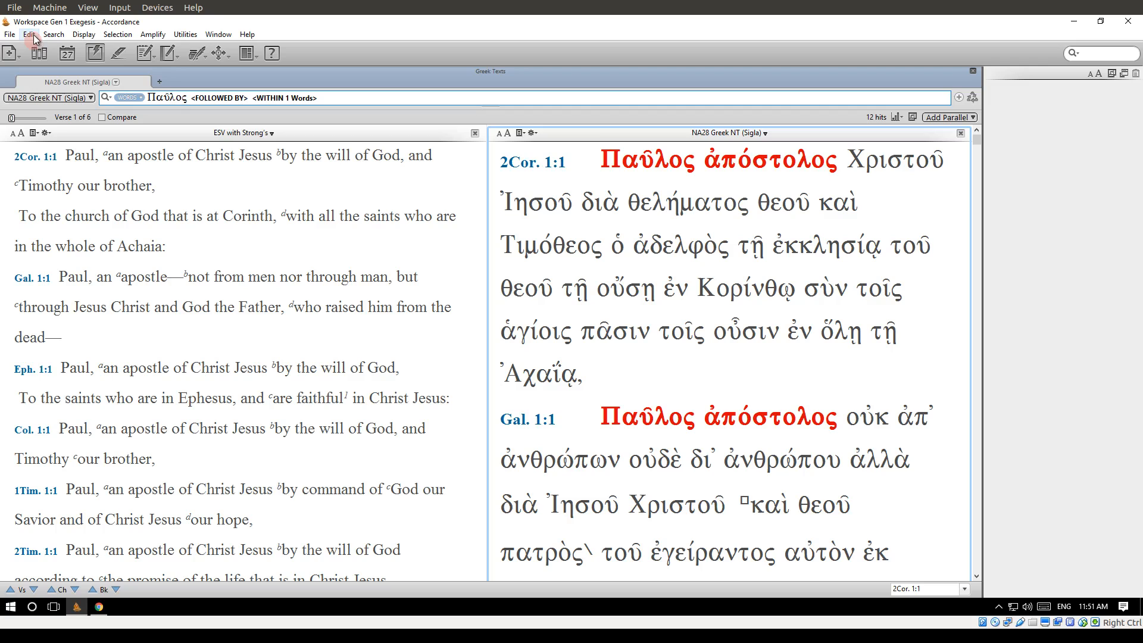
Start adding an Article tag at the end of the search entry, after the WITHIN 1 Words command.
click(54, 35)
mouse_move(113, 87)
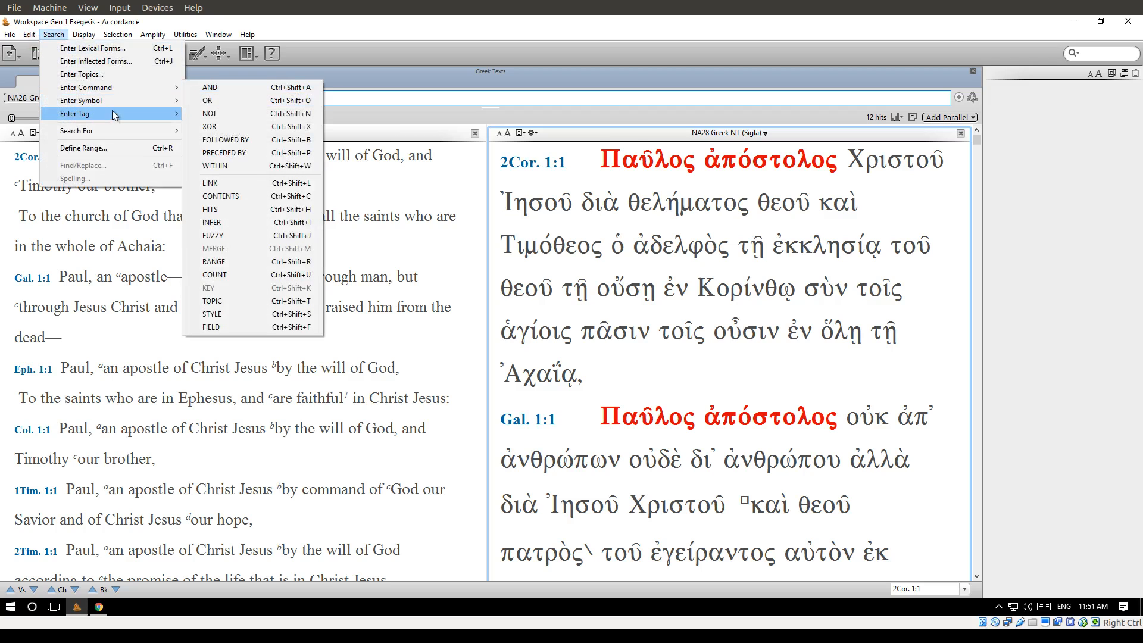
mouse_move(114, 116)
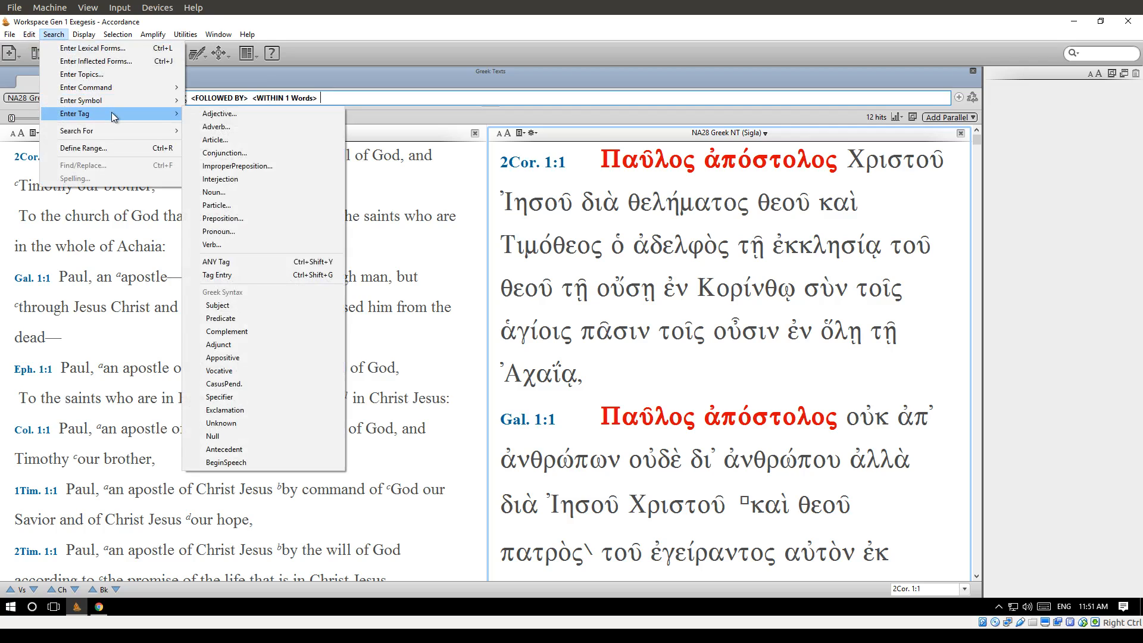
click(283, 140)
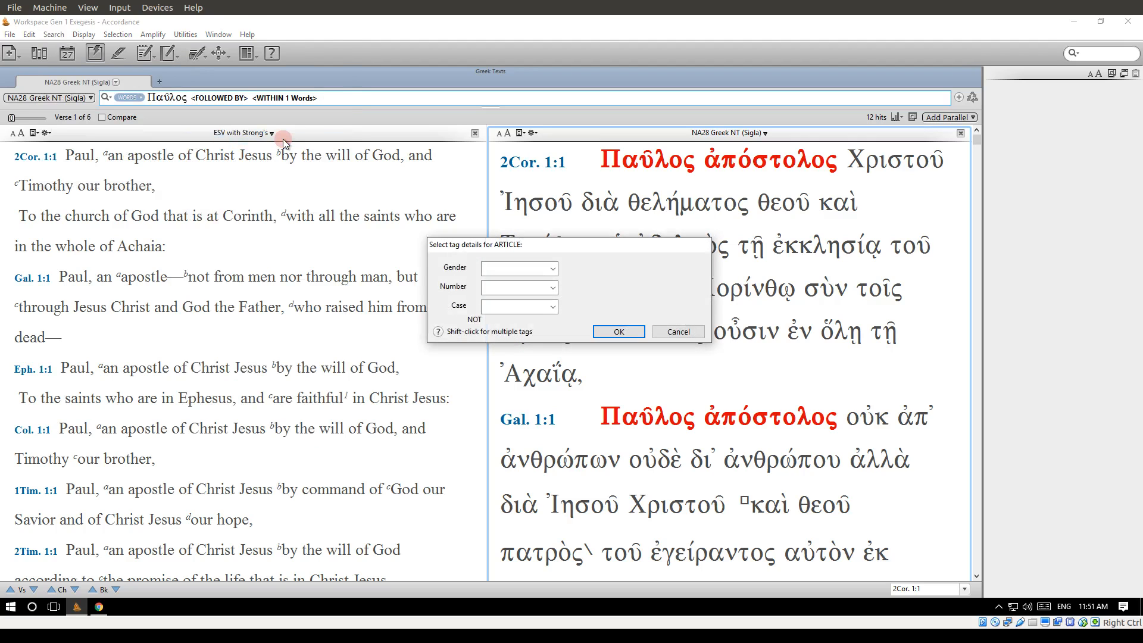
click(602, 334)
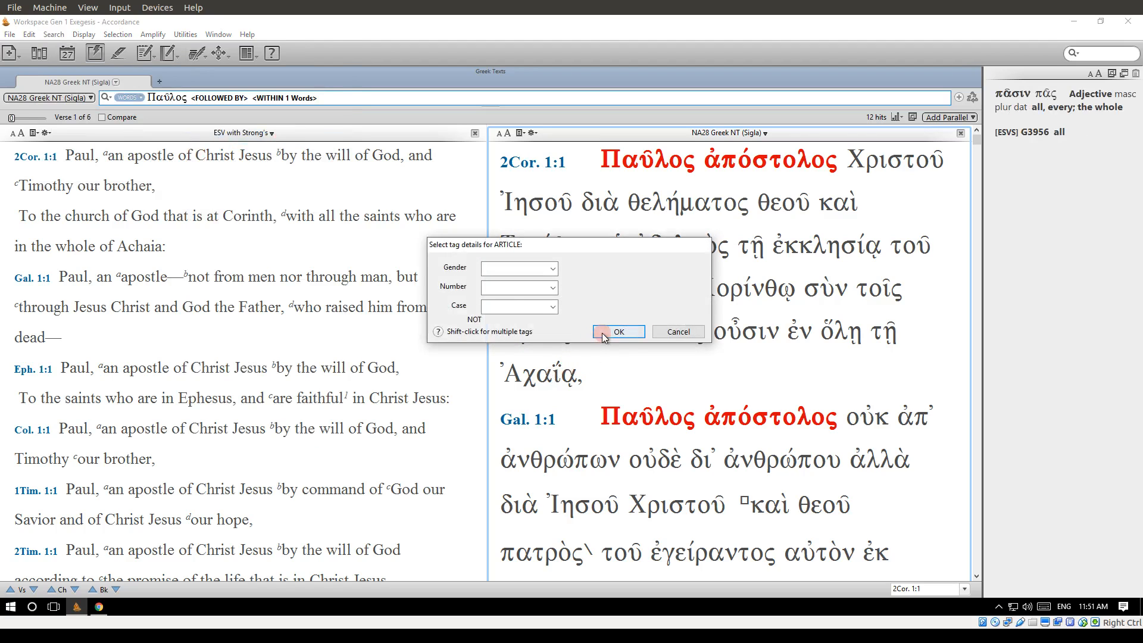
Set the article tag's gender to masculine and number to singular, insert it, and run the search.
click(530, 272)
click(534, 293)
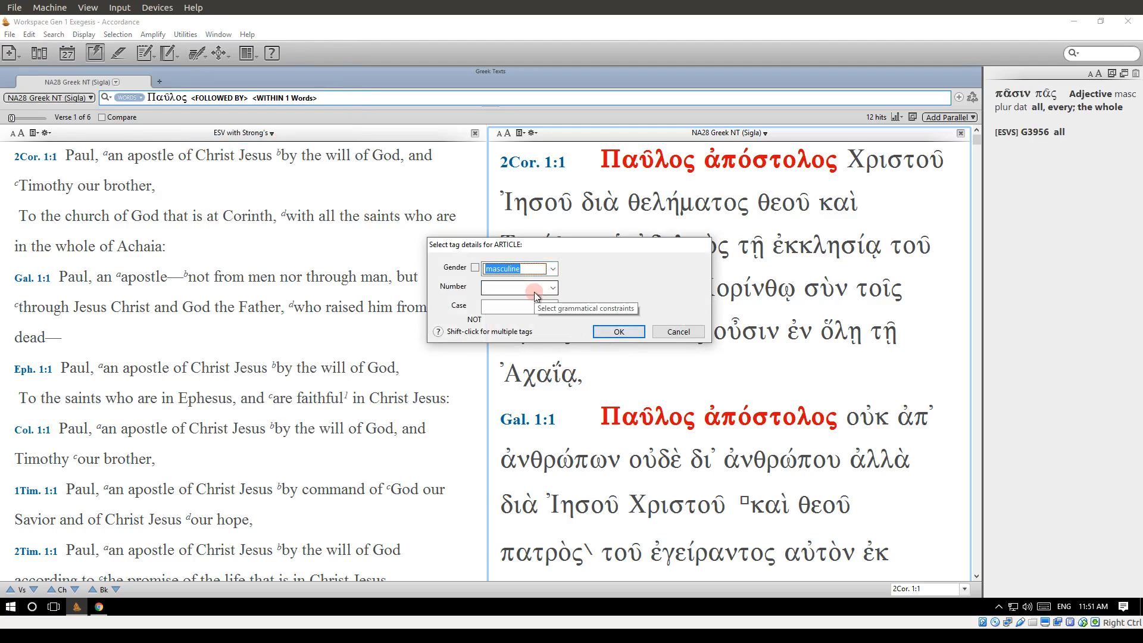
click(531, 273)
click(535, 292)
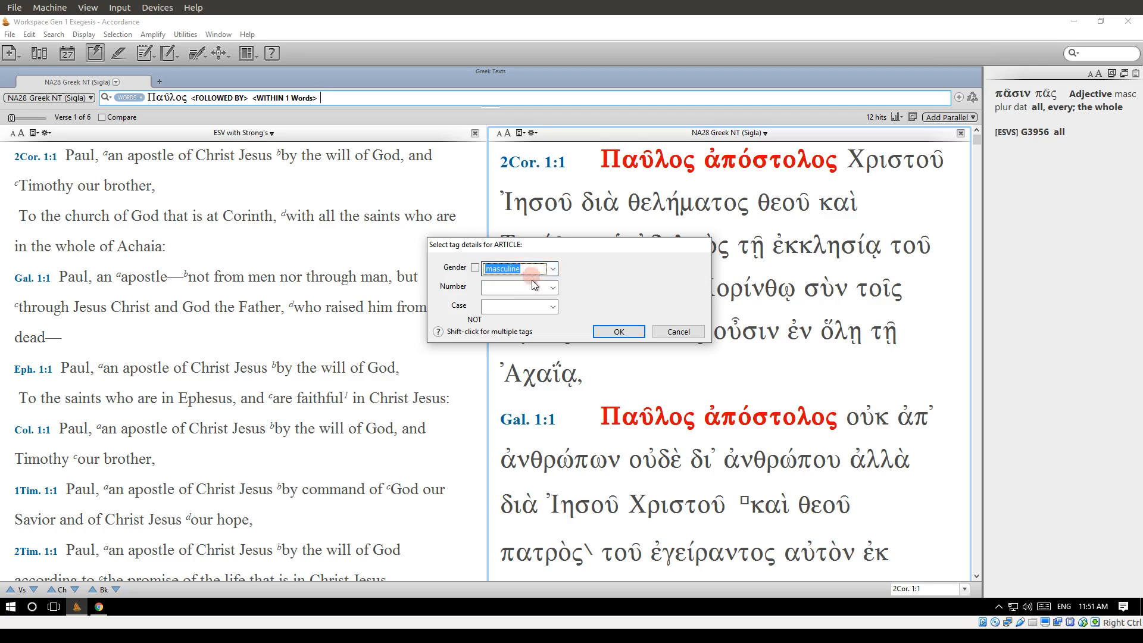
click(537, 289)
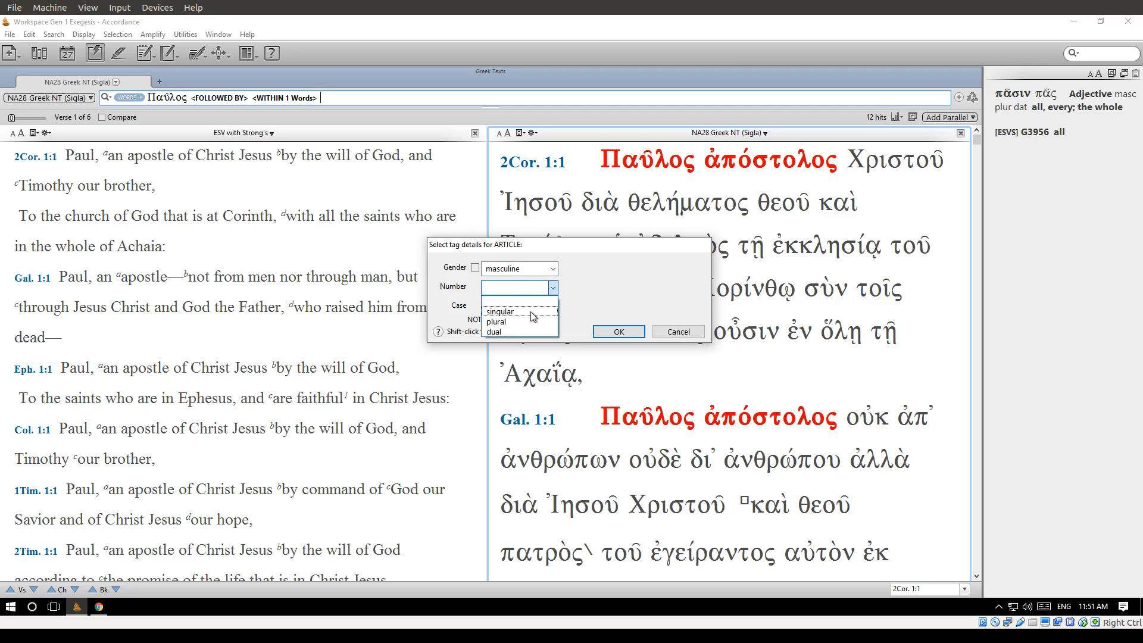
click(531, 312)
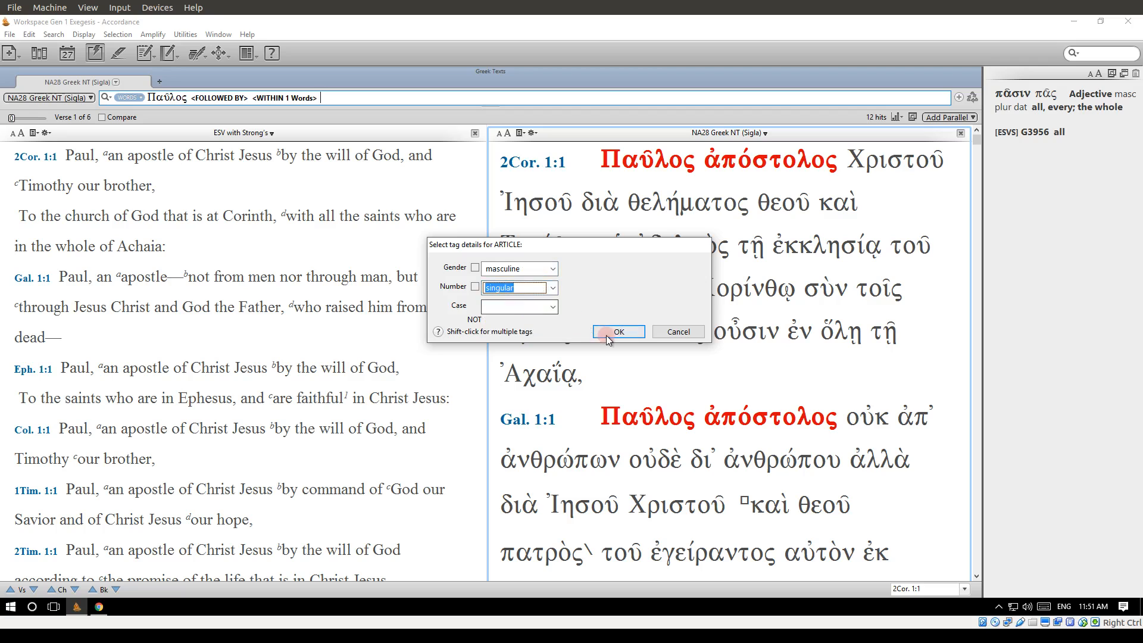
click(617, 332)
key(Return)
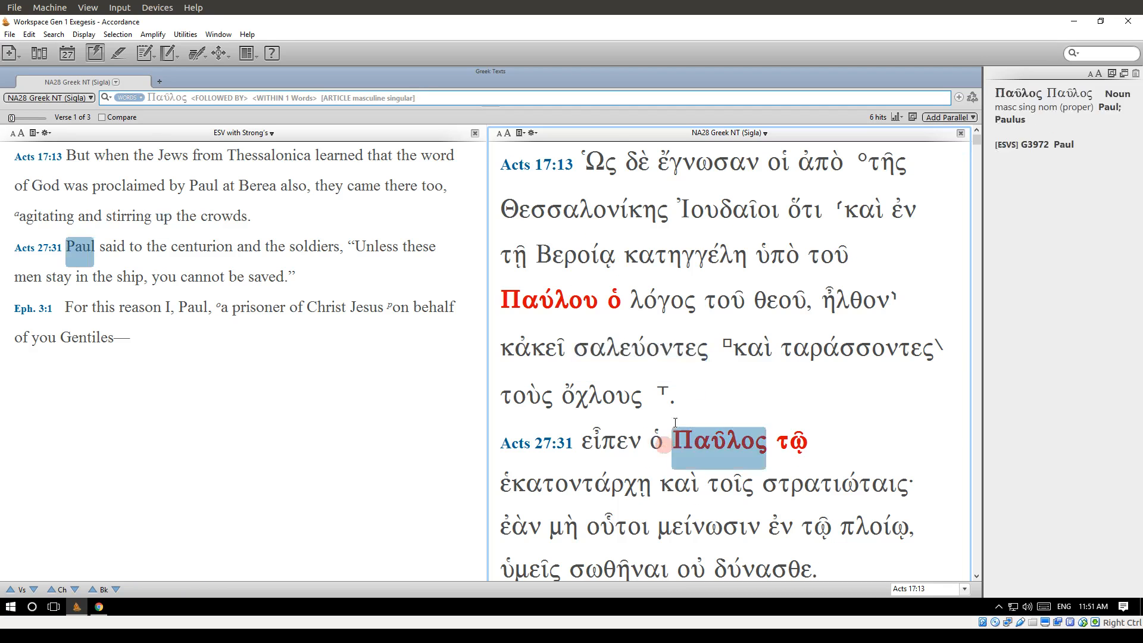
Examine the highlighted Greek hits in Acts 17:13, Acts 27:31 and Eph. 3:1 for the article following Παῦλος.
mouse_move(720, 351)
mouse_move(621, 316)
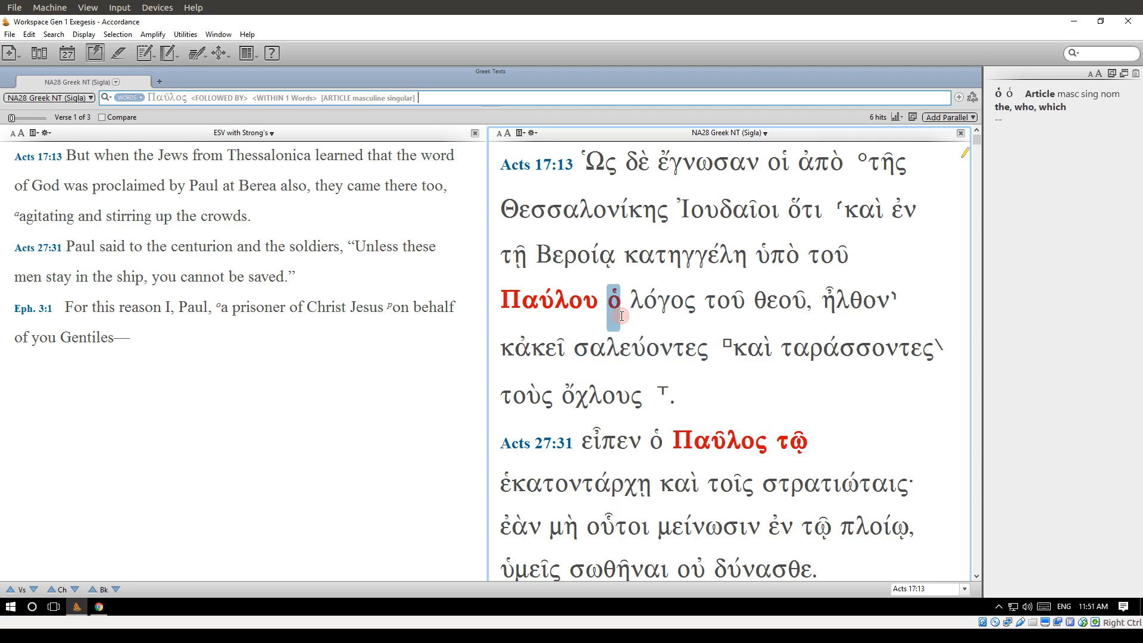
scroll(622, 316, down, 5)
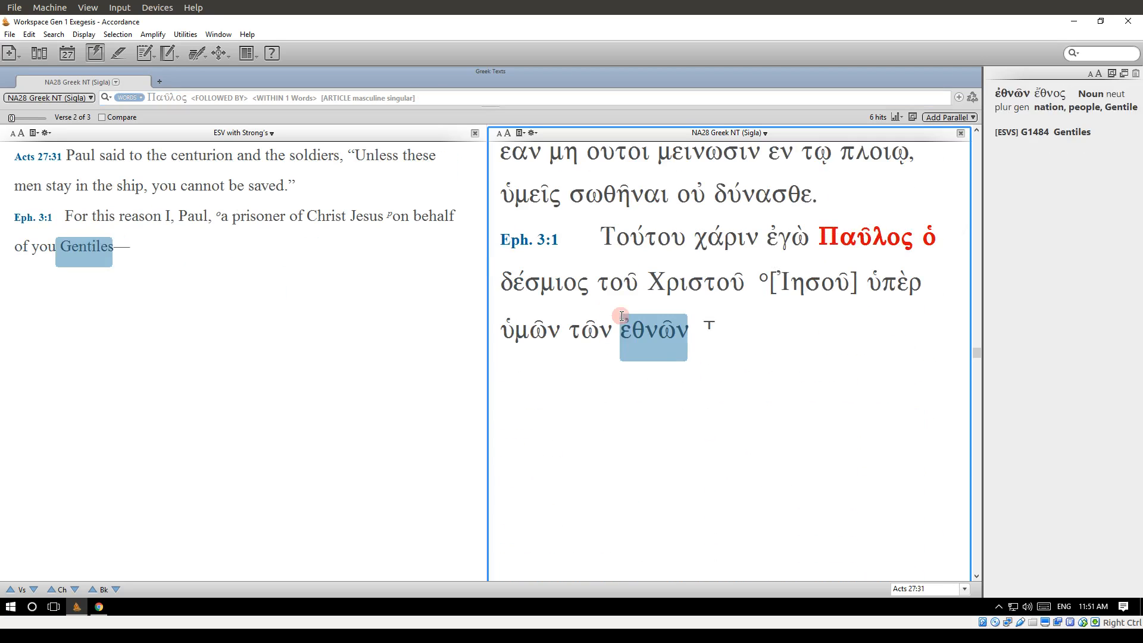
scroll(622, 316, up, 5)
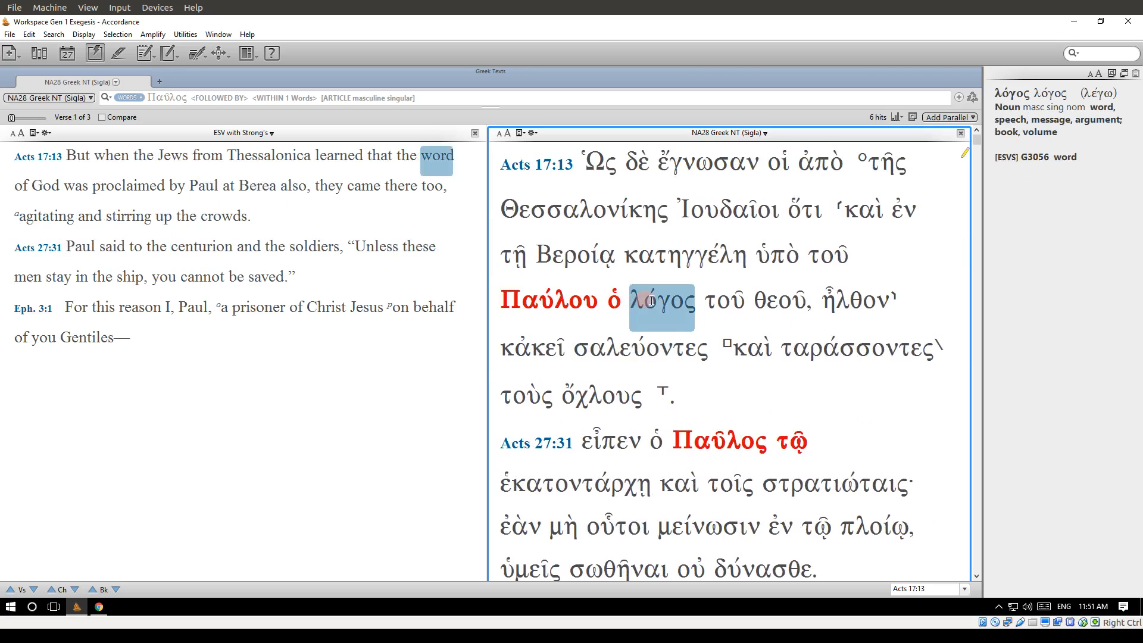
scroll(565, 298, down, 3)
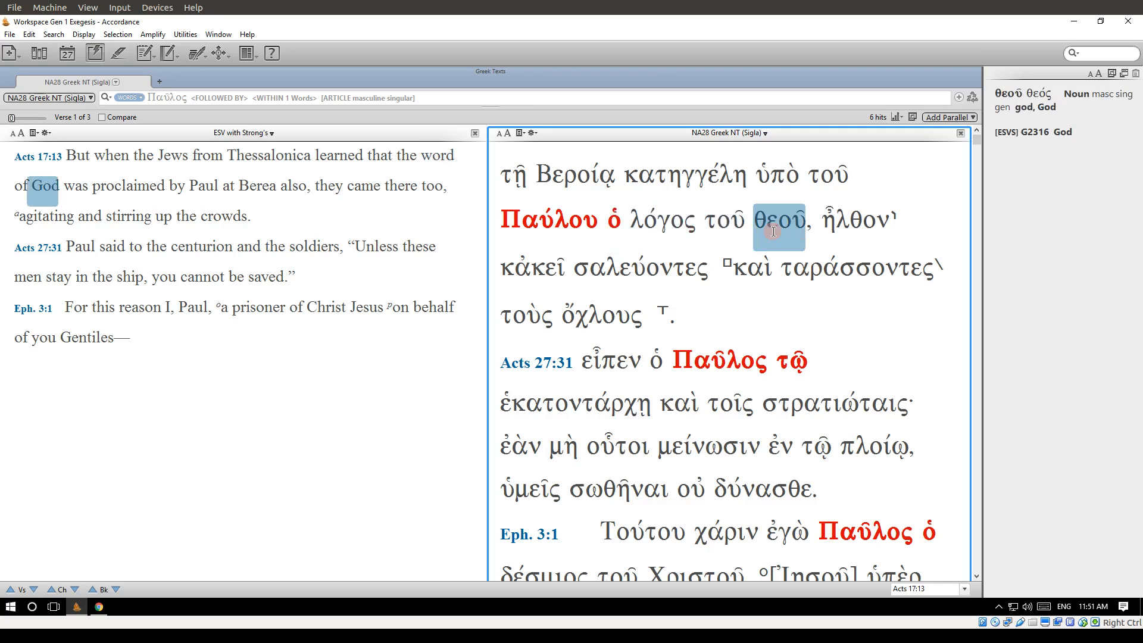
scroll(774, 232, down, 3)
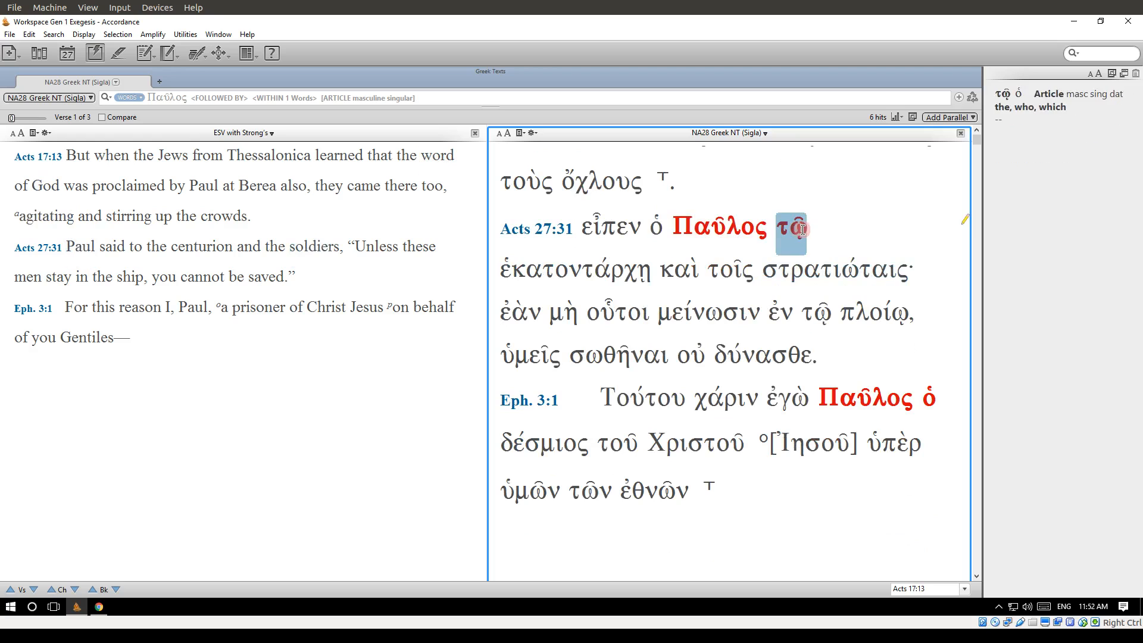
scroll(774, 253, down, 2)
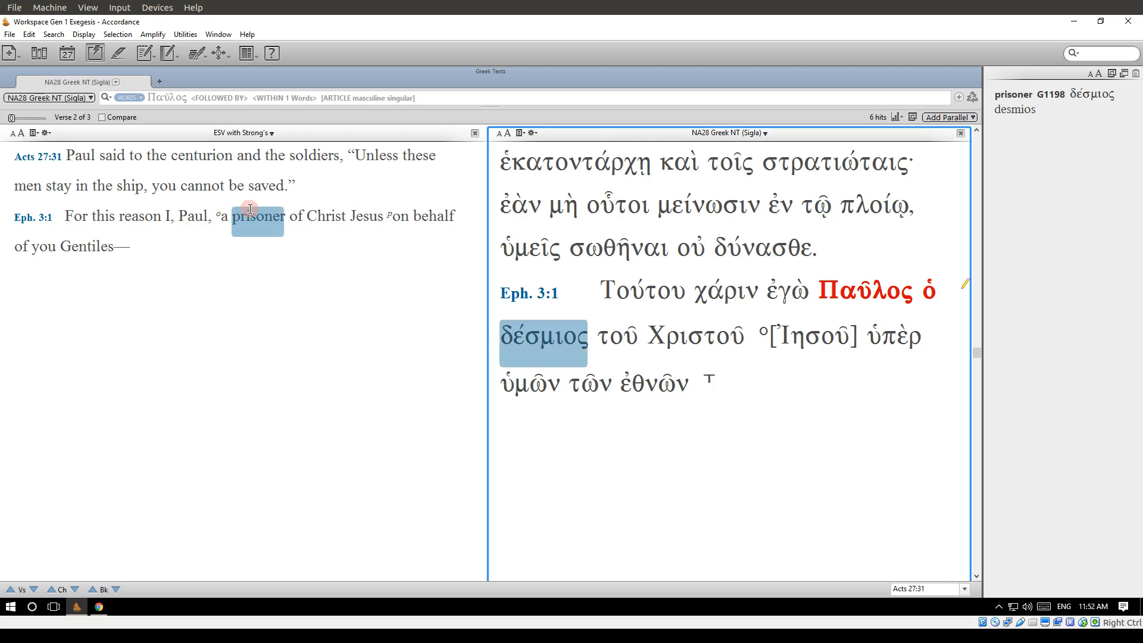
Add the ASV (1901) as a parallel text and enlarge its font to match the ESV pane.
click(951, 119)
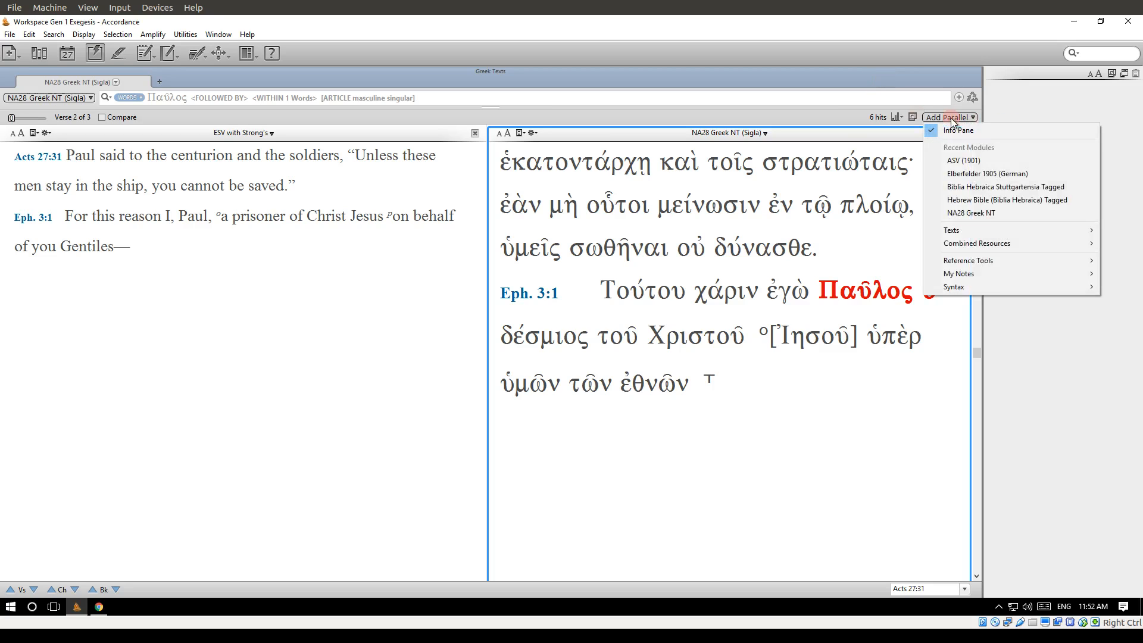
mouse_move(972, 229)
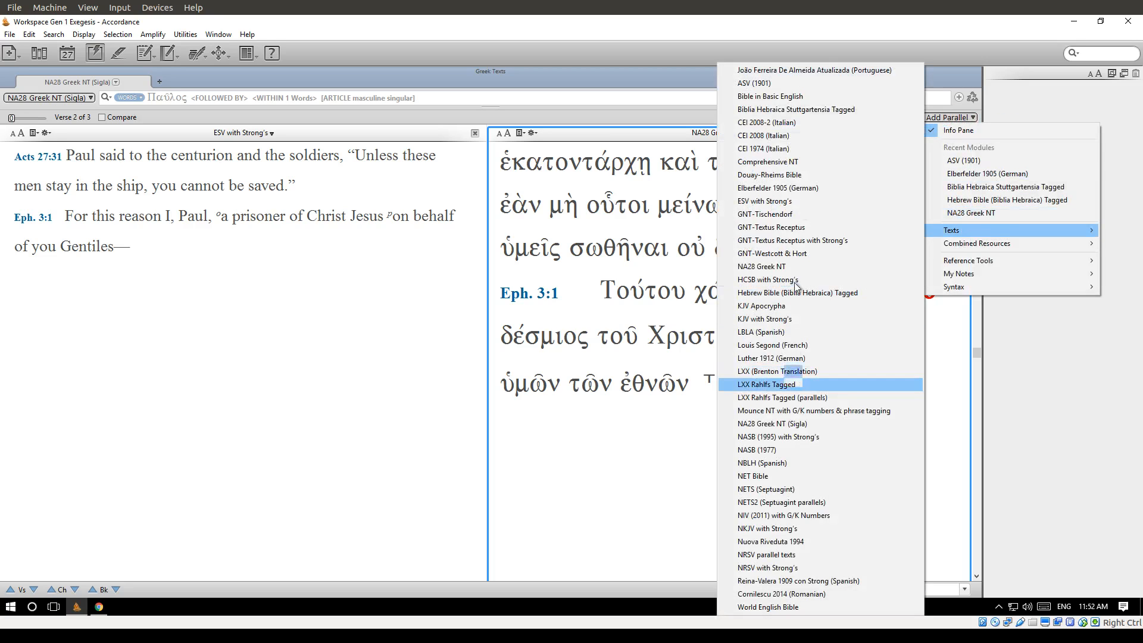
click(790, 83)
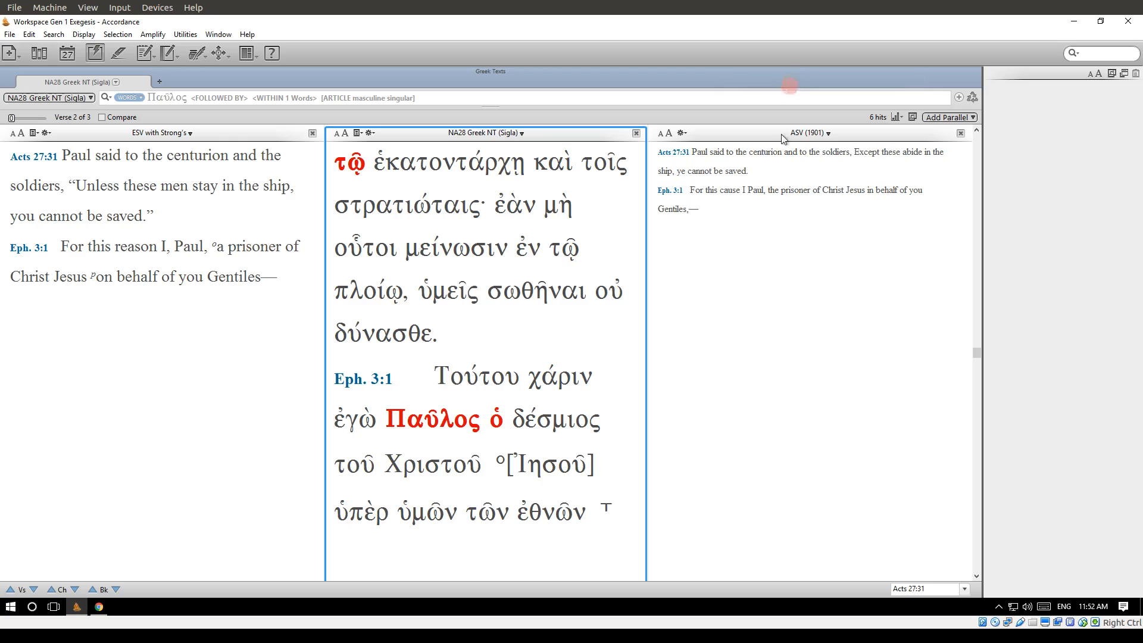
click(669, 133)
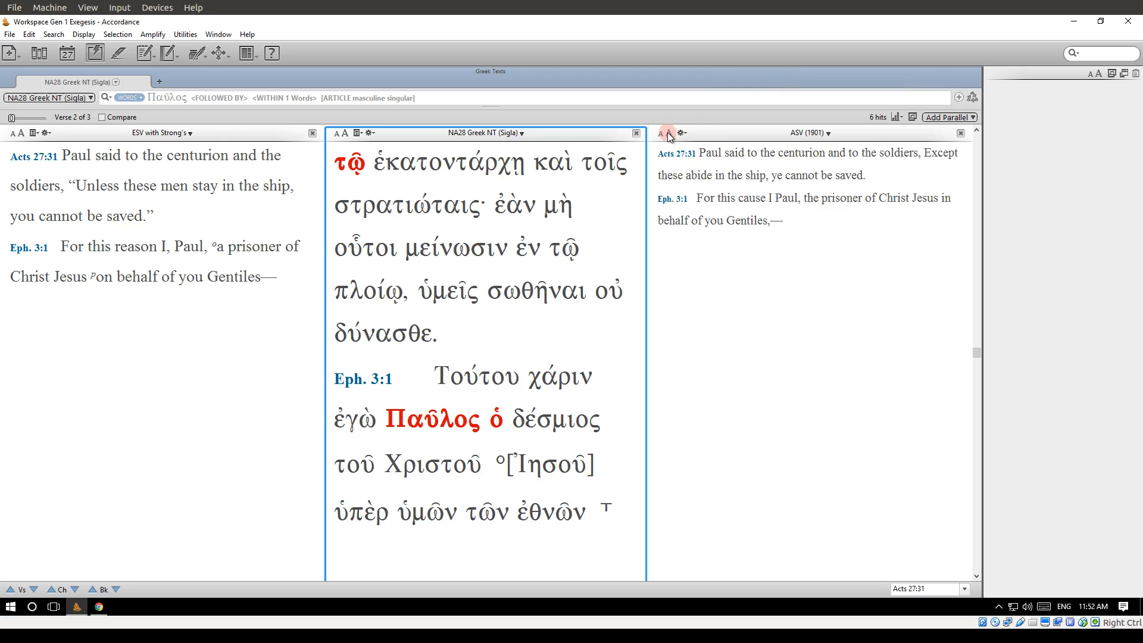
click(669, 133)
click(669, 133)
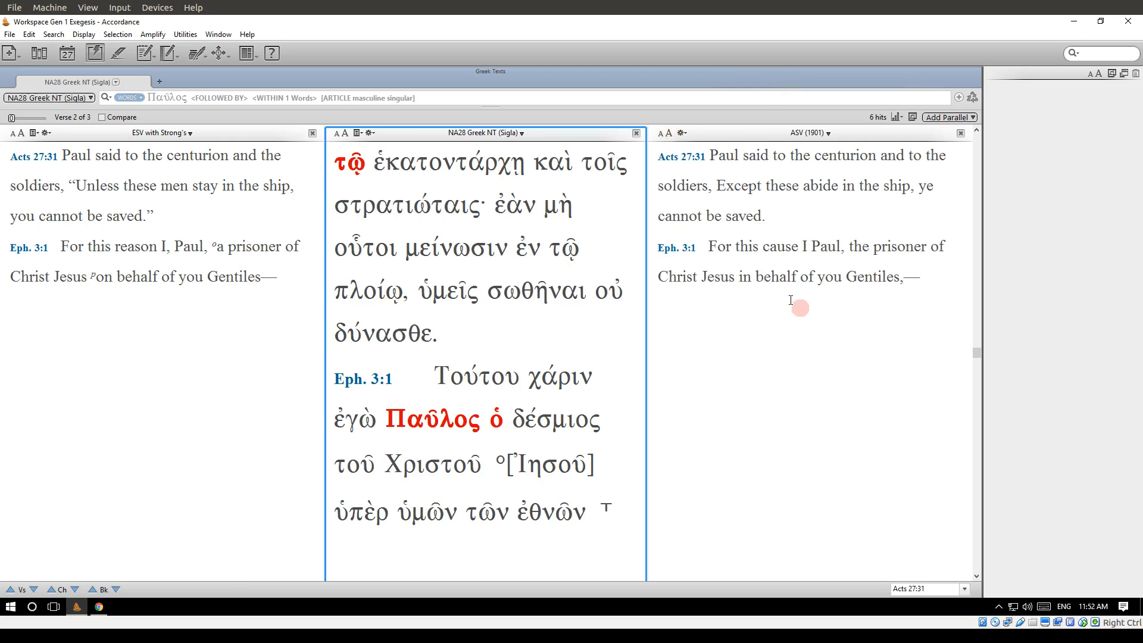
Highlight "the prisoner" in Eph. 3:1 of the ASV text, and view the search options for ἑκατοντάρχῃ in the Greek text.
click(780, 280)
drag(849, 247, 927, 246)
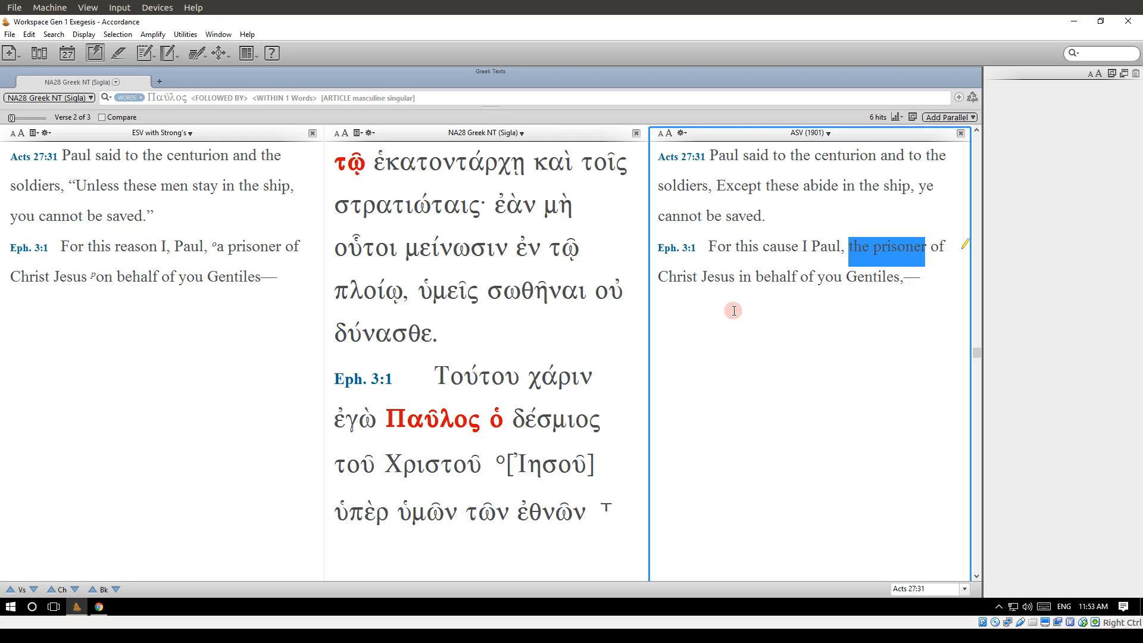
click(434, 169)
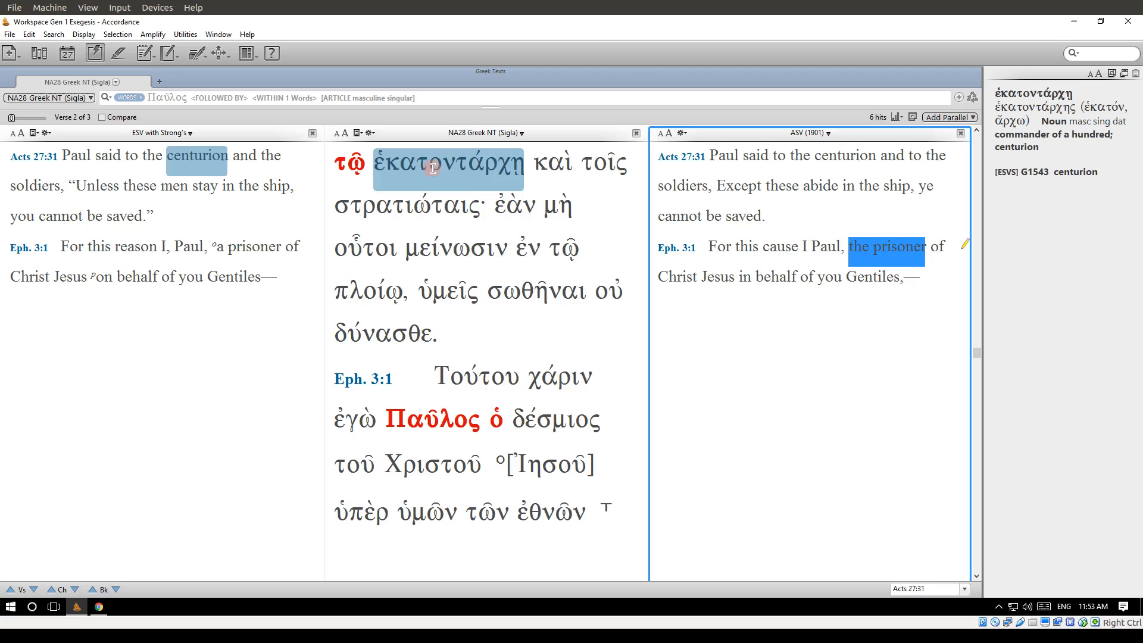
right_click(434, 169)
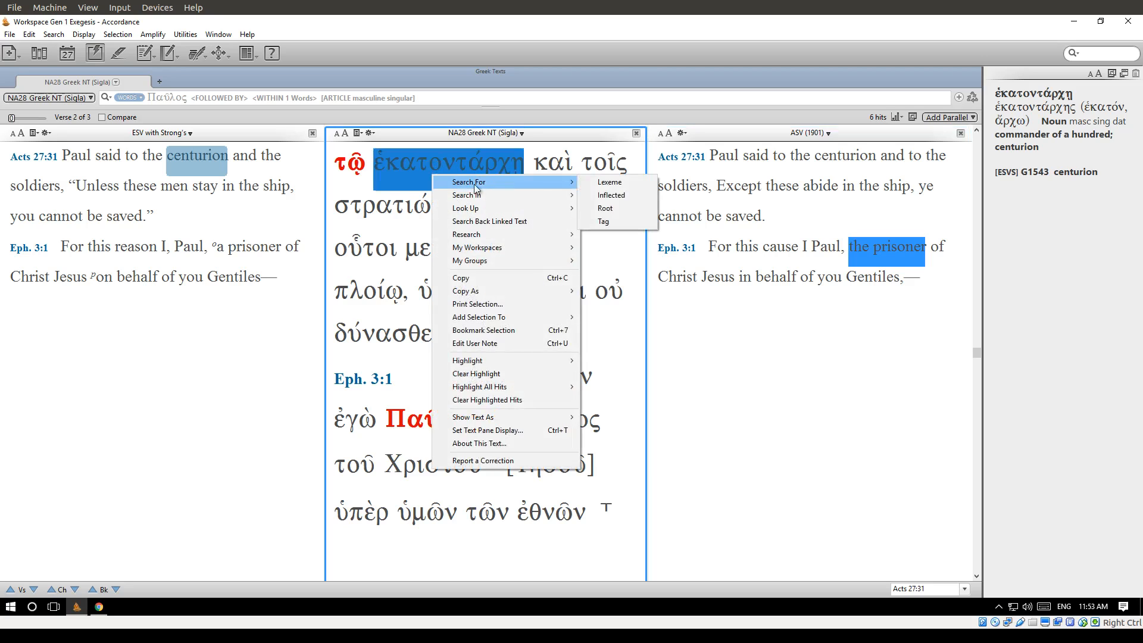
click(269, 112)
Close the ASV (1901) parallel pane.
click(260, 100)
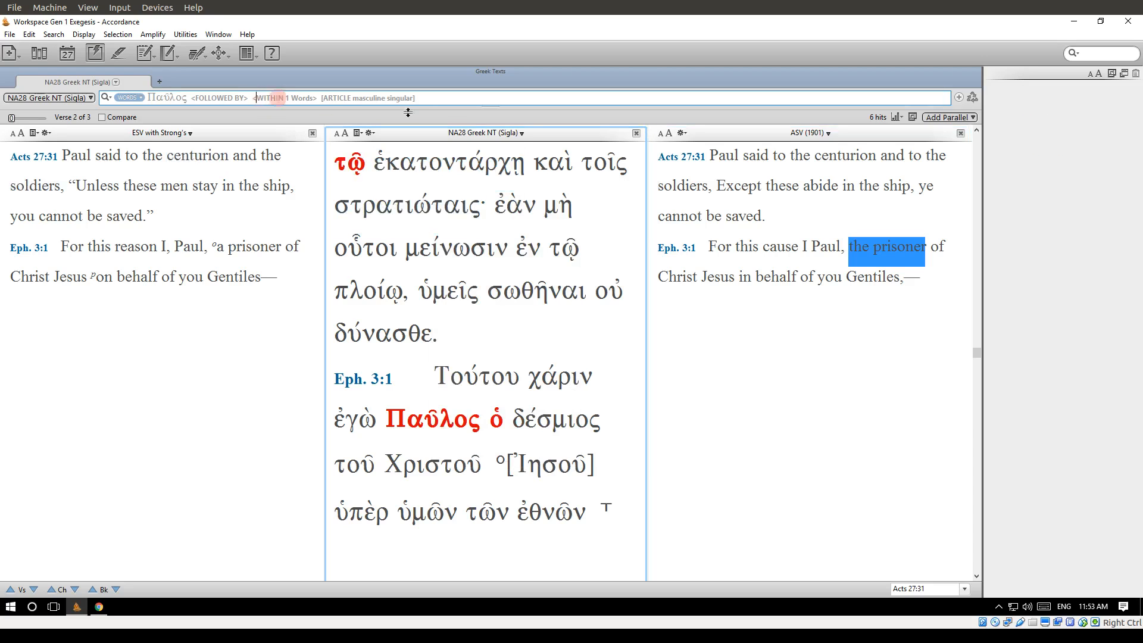
click(512, 110)
drag(444, 98, 357, 100)
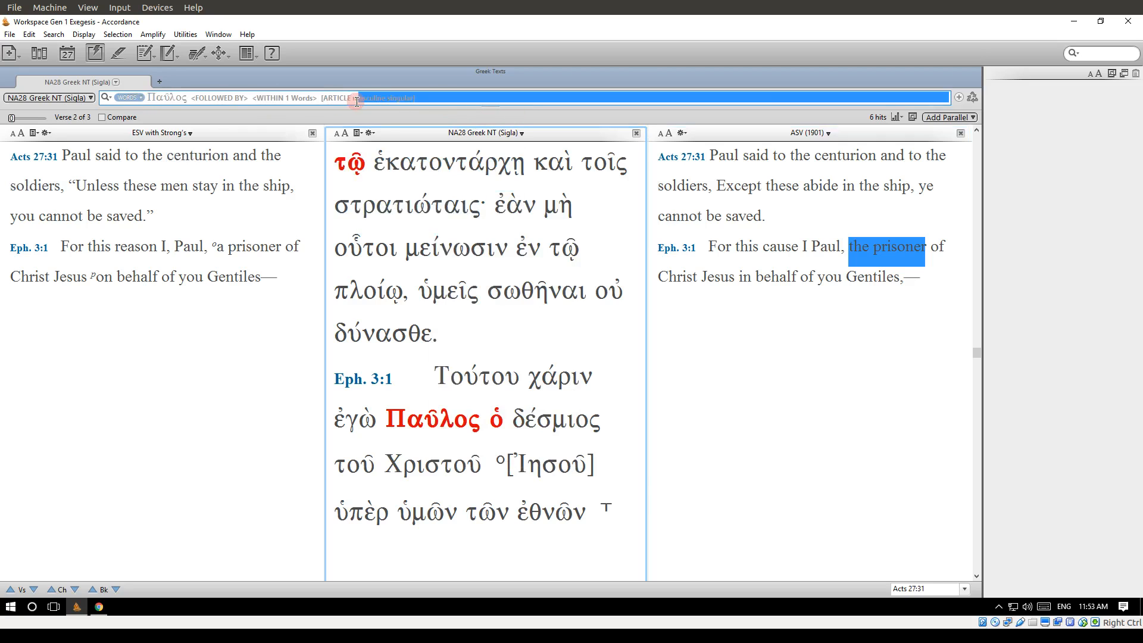
click(354, 100)
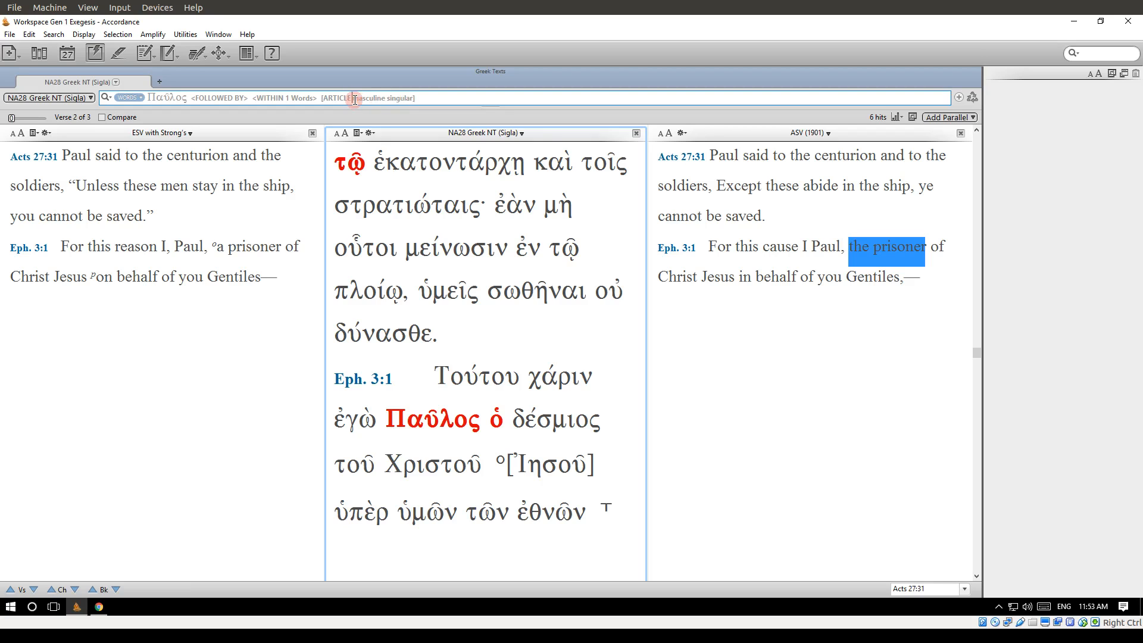
click(961, 132)
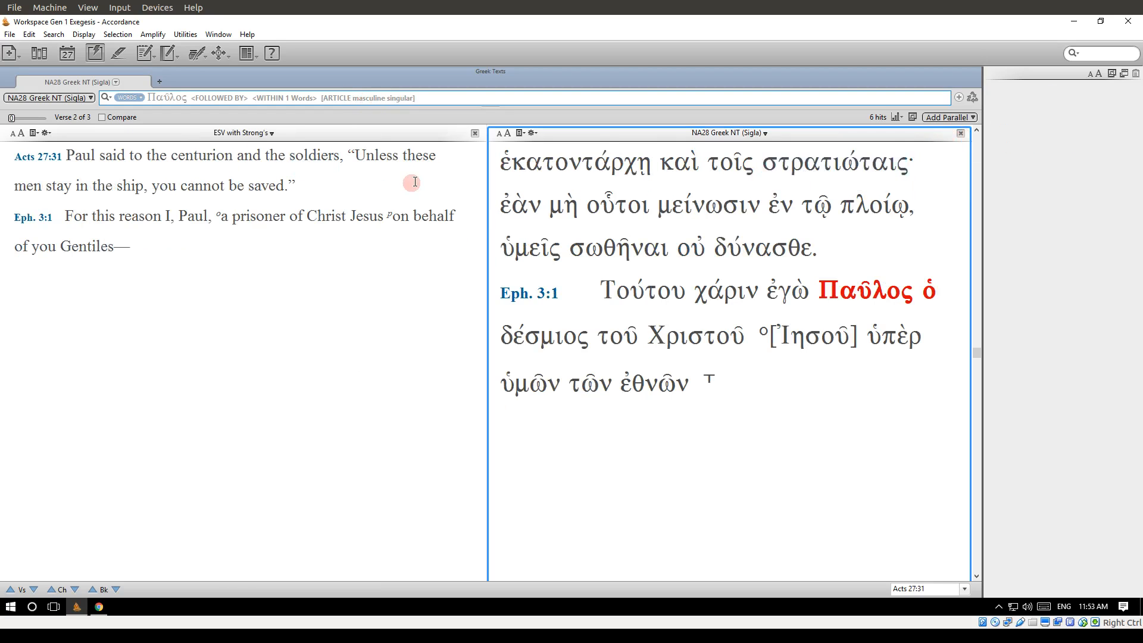
Create a new Greek construct linked to the NA28 Greek NT search, and widen the Bible text area beside it.
click(9, 35)
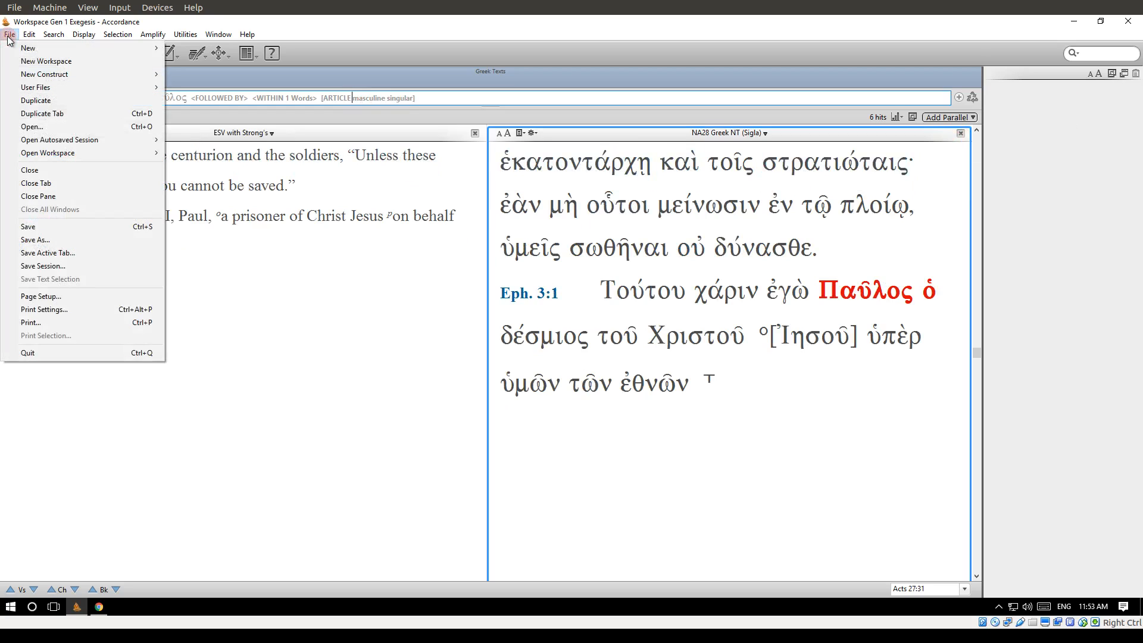
mouse_move(62, 74)
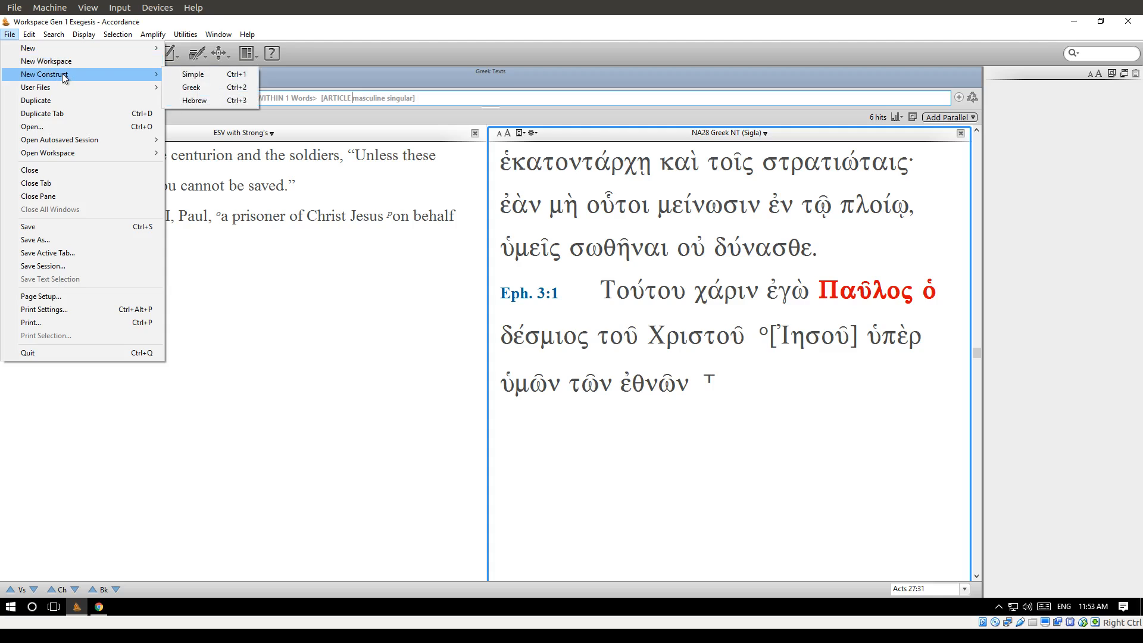
click(212, 88)
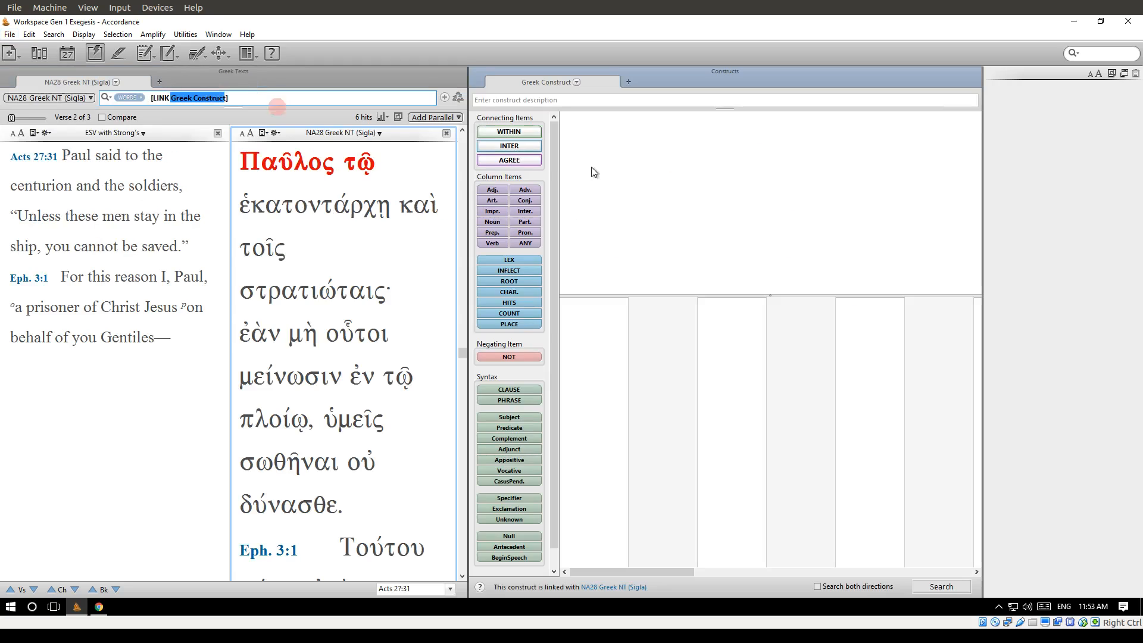
drag(468, 103, 614, 118)
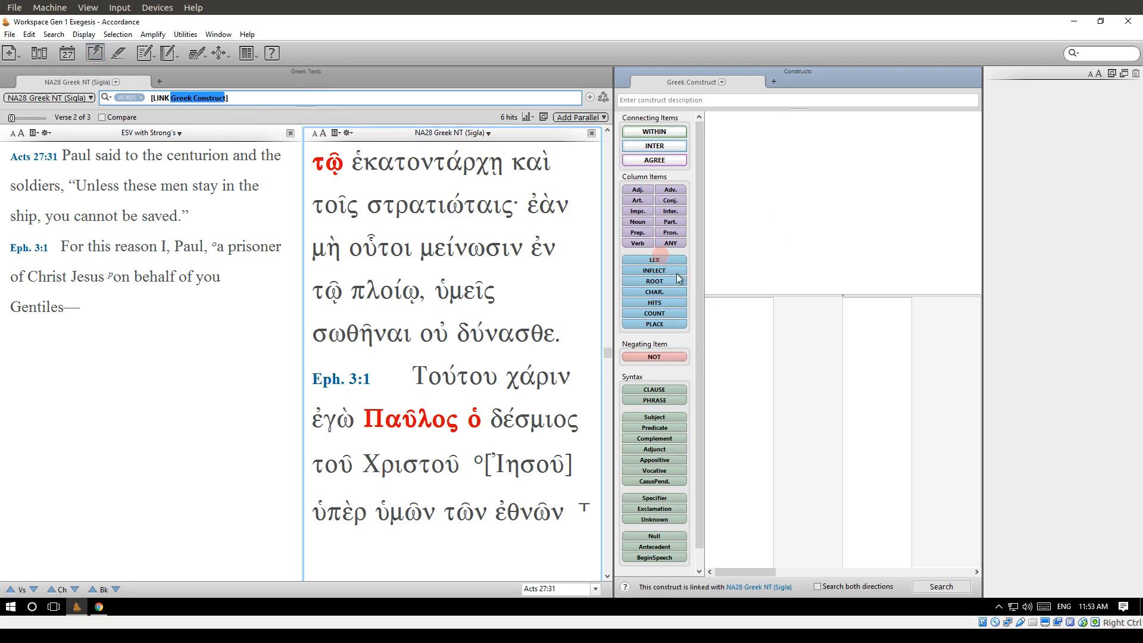
Place a LEX item in the first column of the Greek construct and assign it the lexeme Παῦλος.
drag(658, 259, 723, 321)
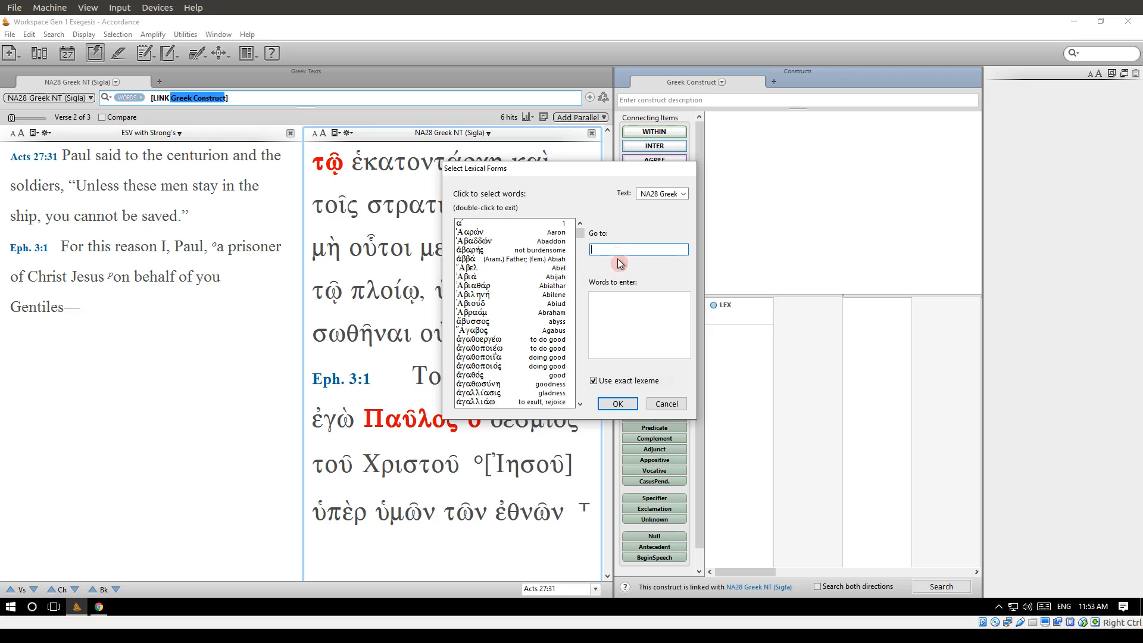
text(Πα)
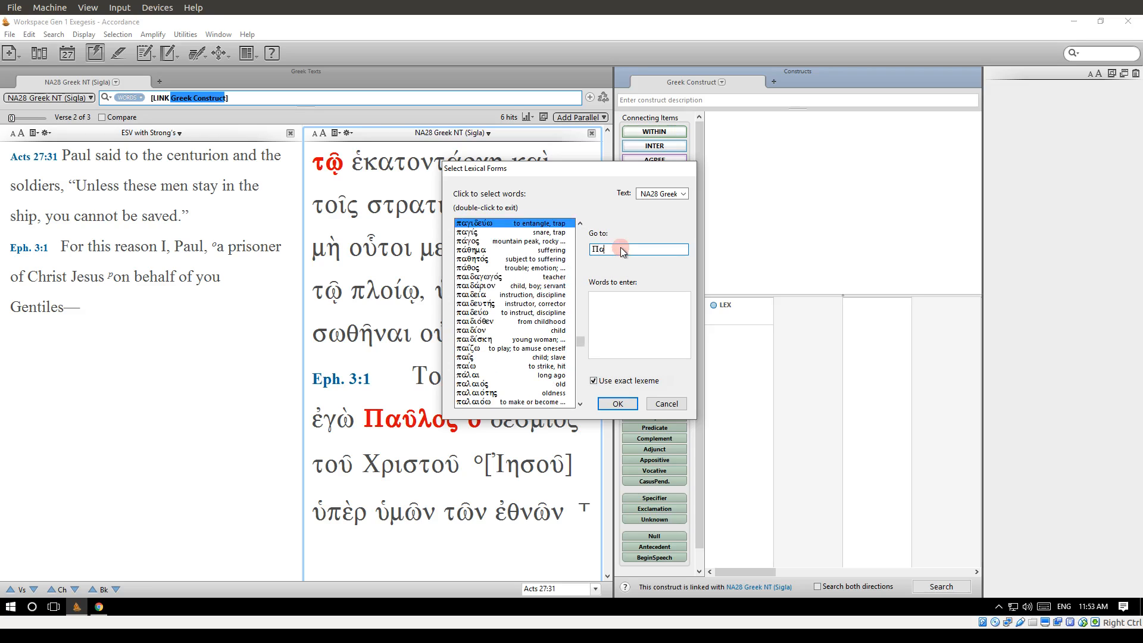
text(υλος)
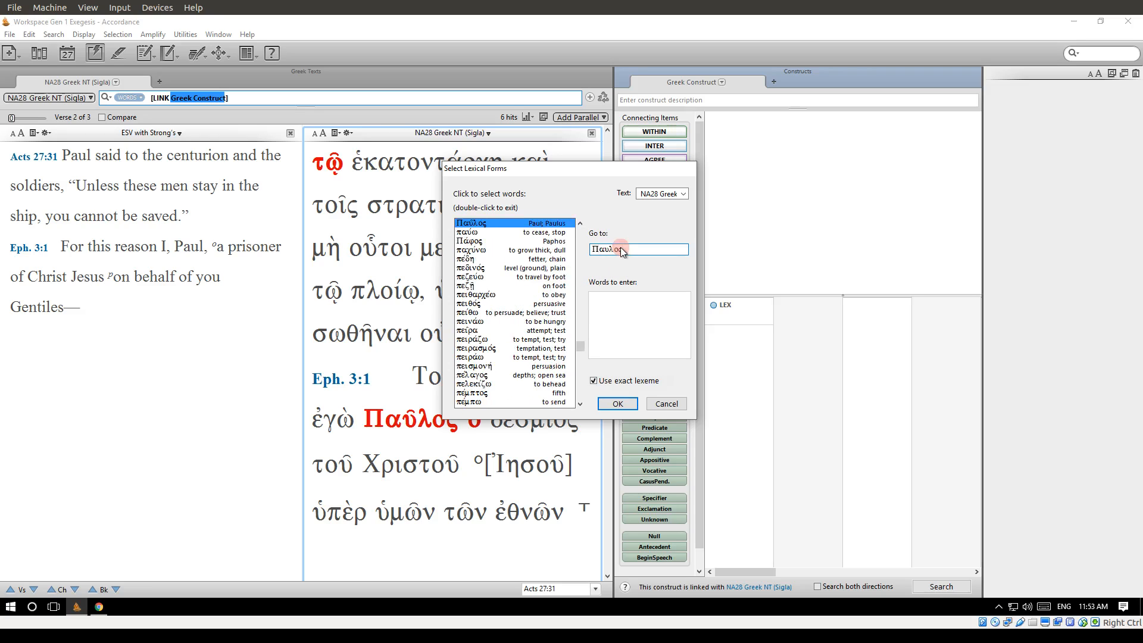
key(Return)
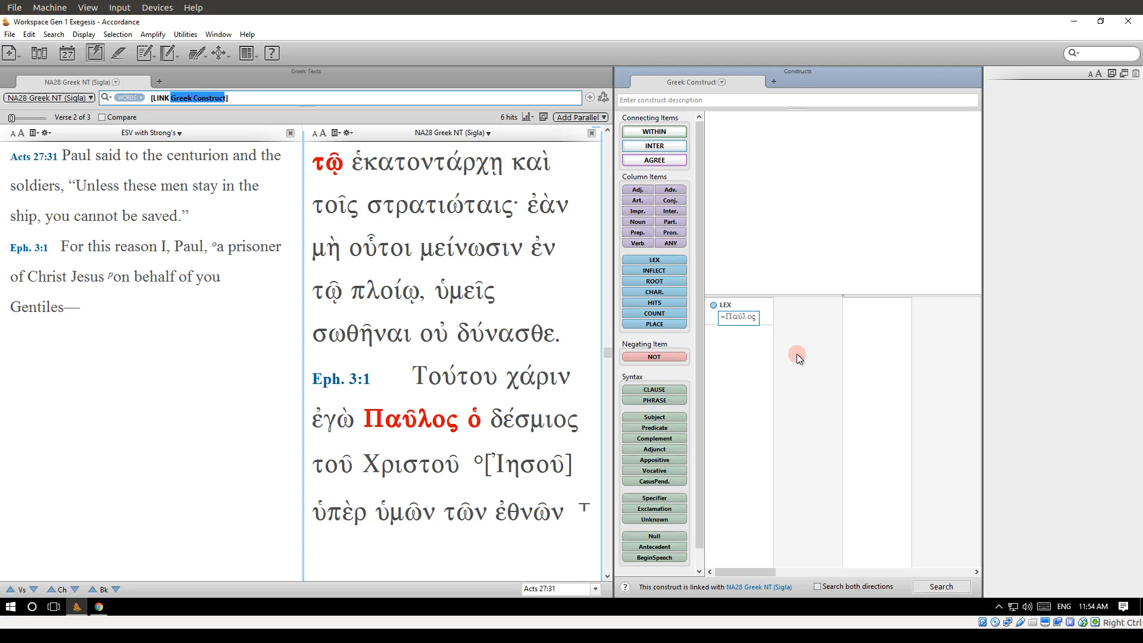
Add an ARTICLE item to the construct's second column and a NOUN item without tag restrictions to the third.
drag(636, 204, 812, 318)
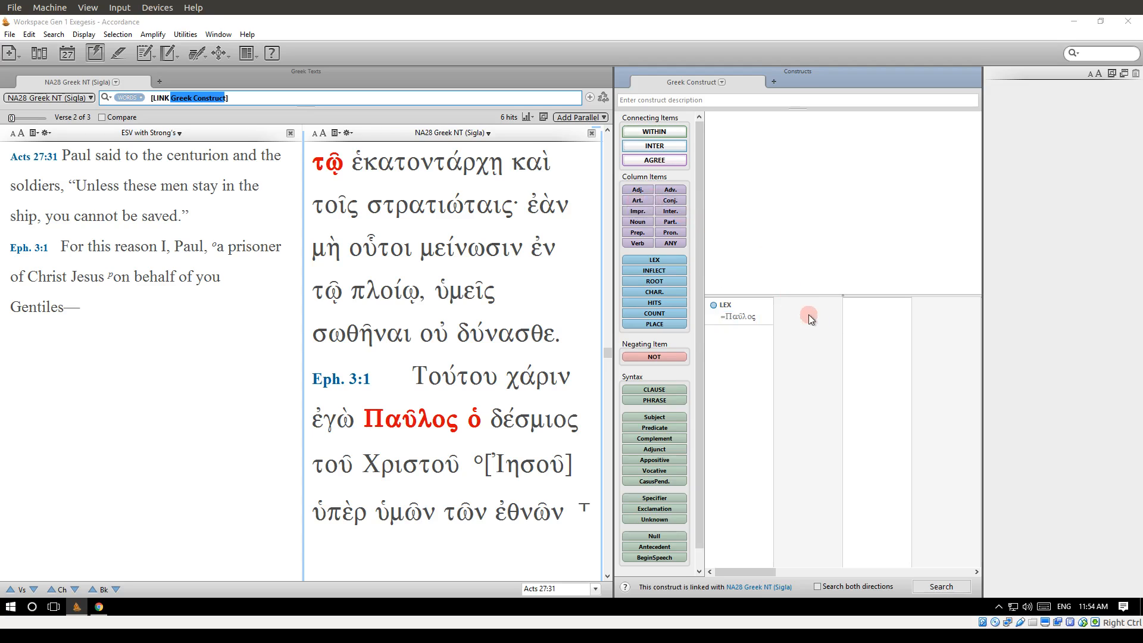
click(614, 332)
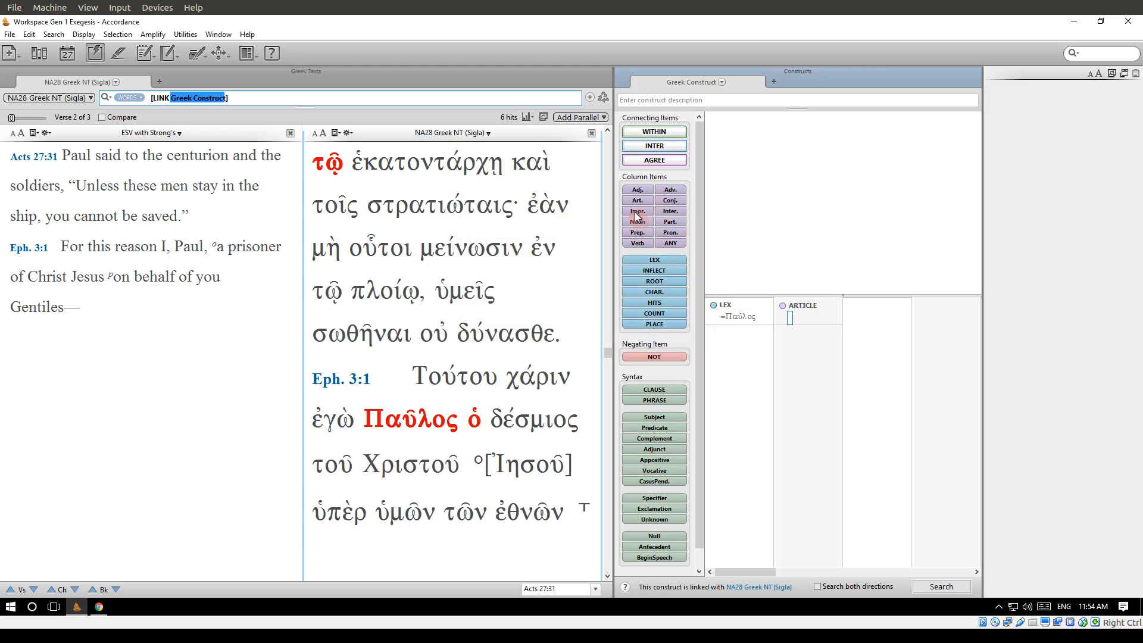
drag(635, 223, 839, 303)
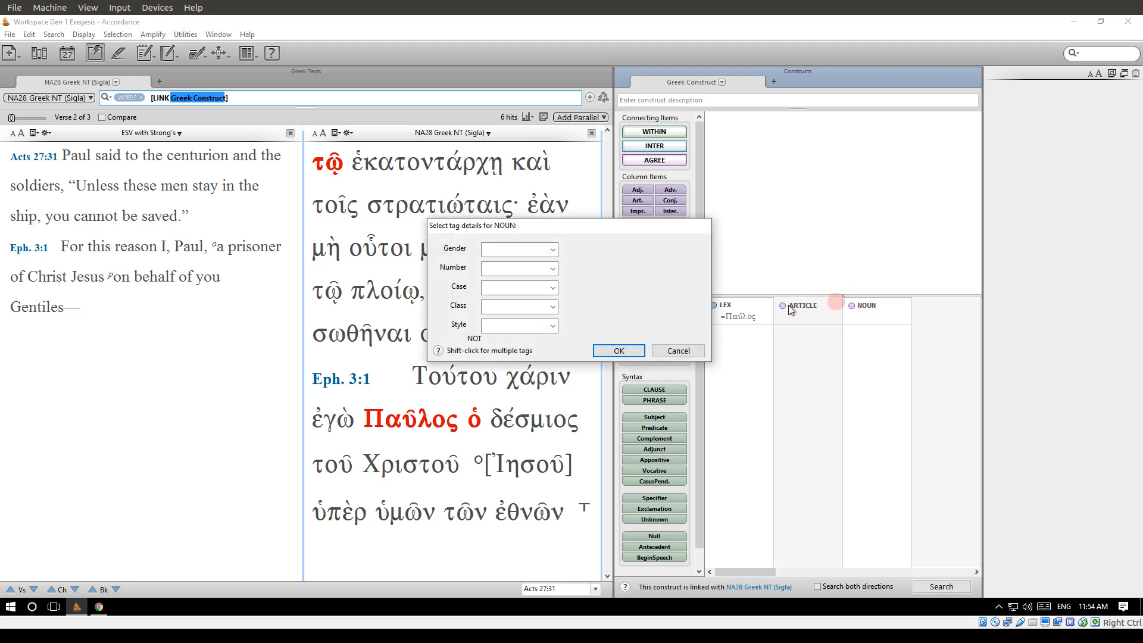
click(619, 351)
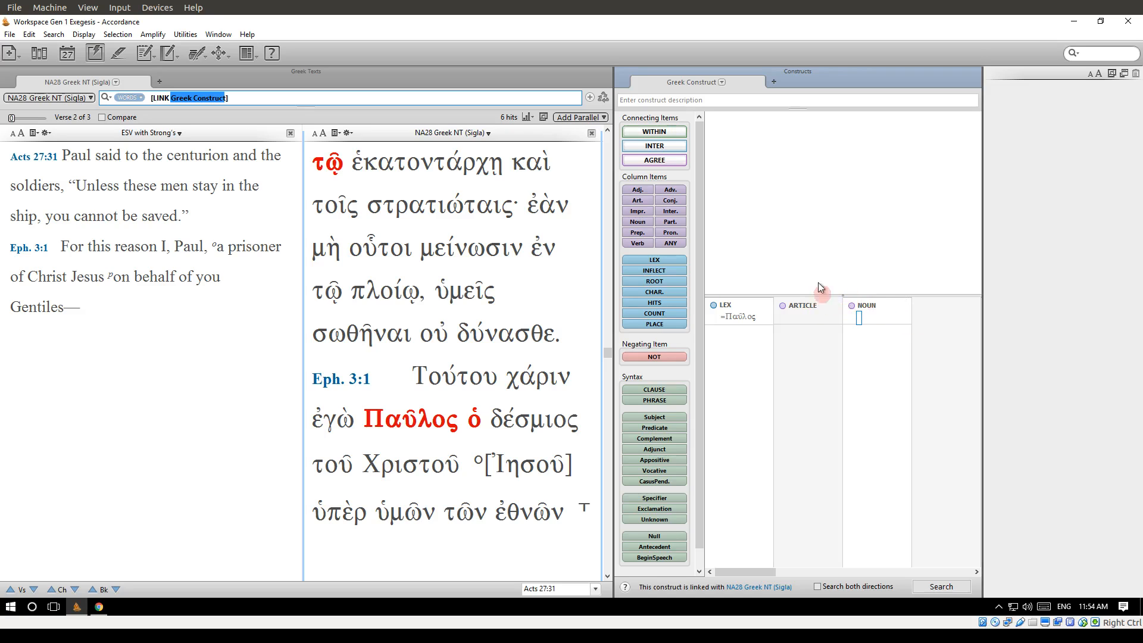
Add an AGREE connector for Gender, Number and Case, linking the LEX column to the NOUN column.
click(809, 233)
drag(659, 160, 803, 249)
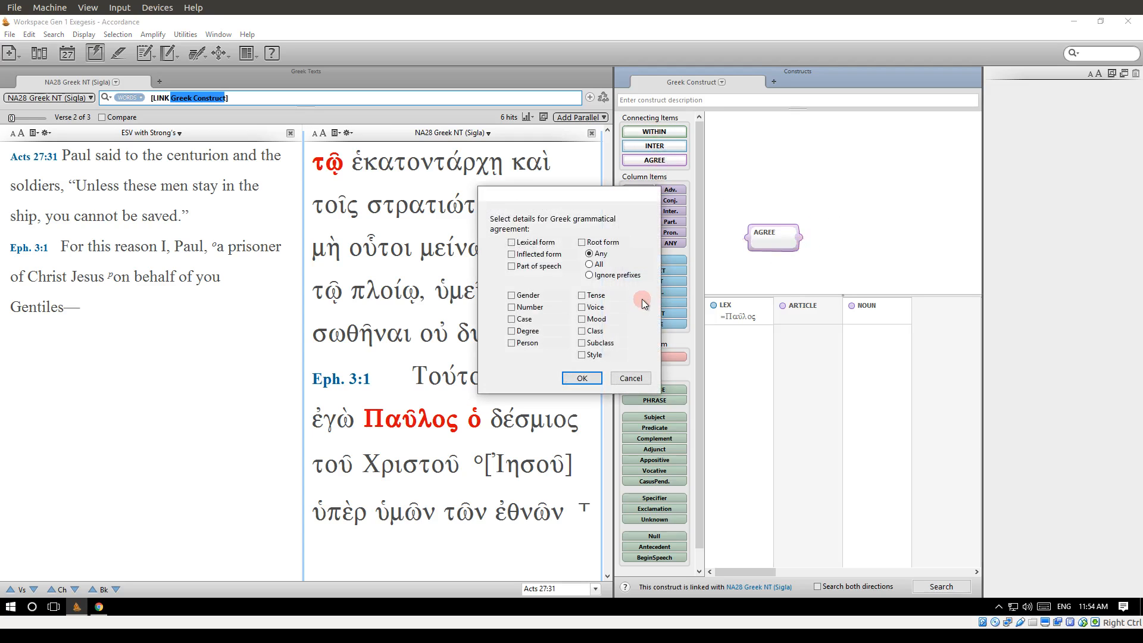
click(512, 296)
click(511, 307)
click(511, 319)
click(580, 380)
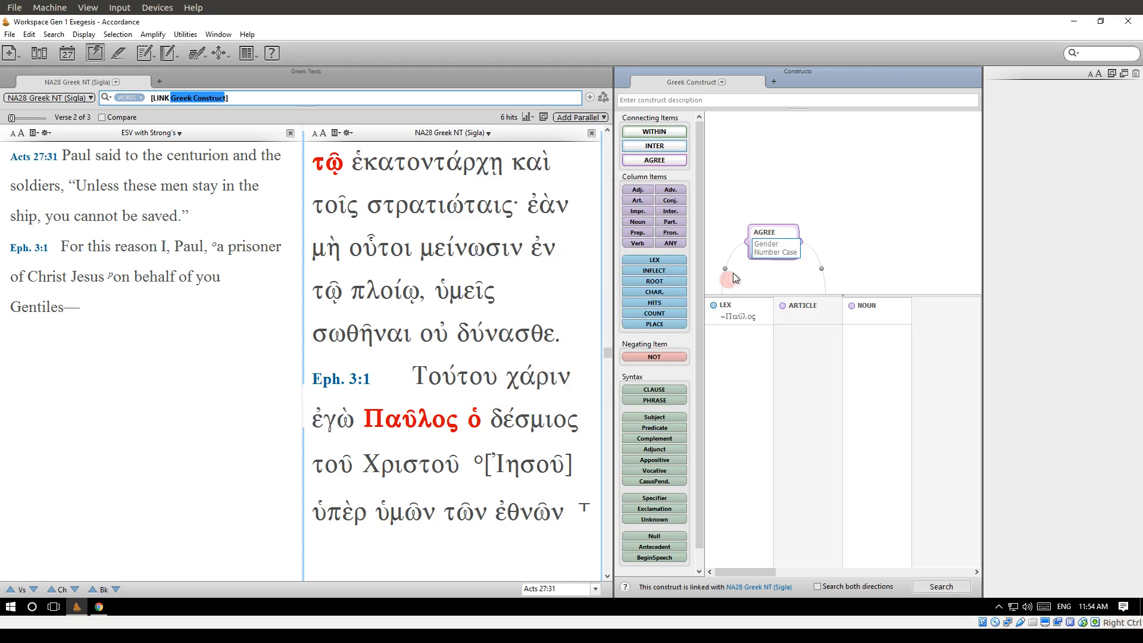
drag(819, 268, 858, 267)
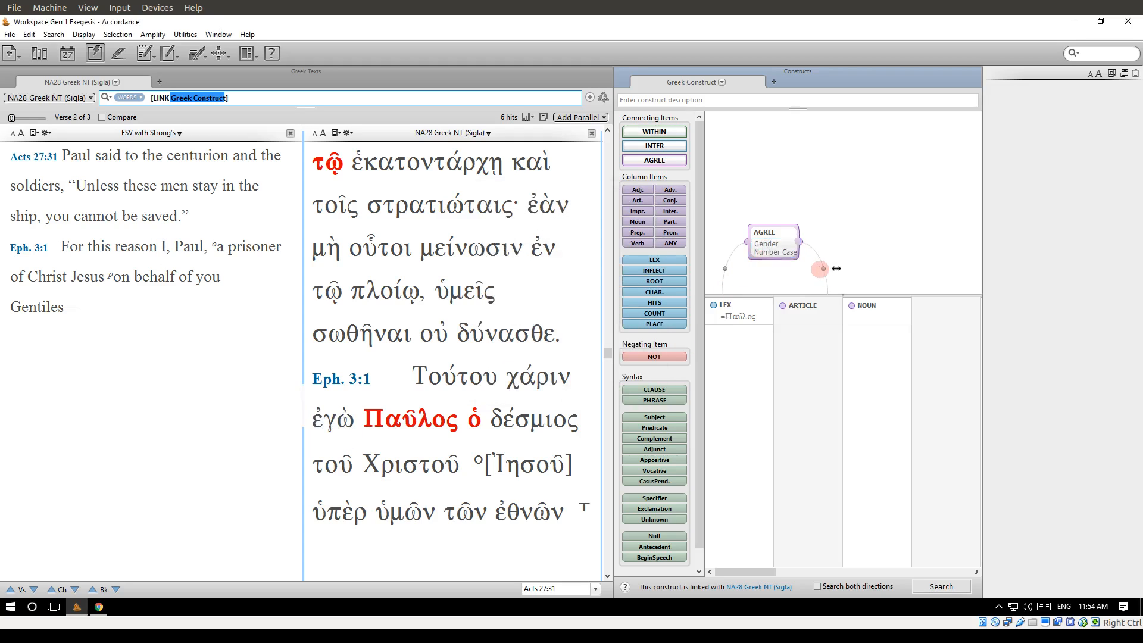
click(864, 361)
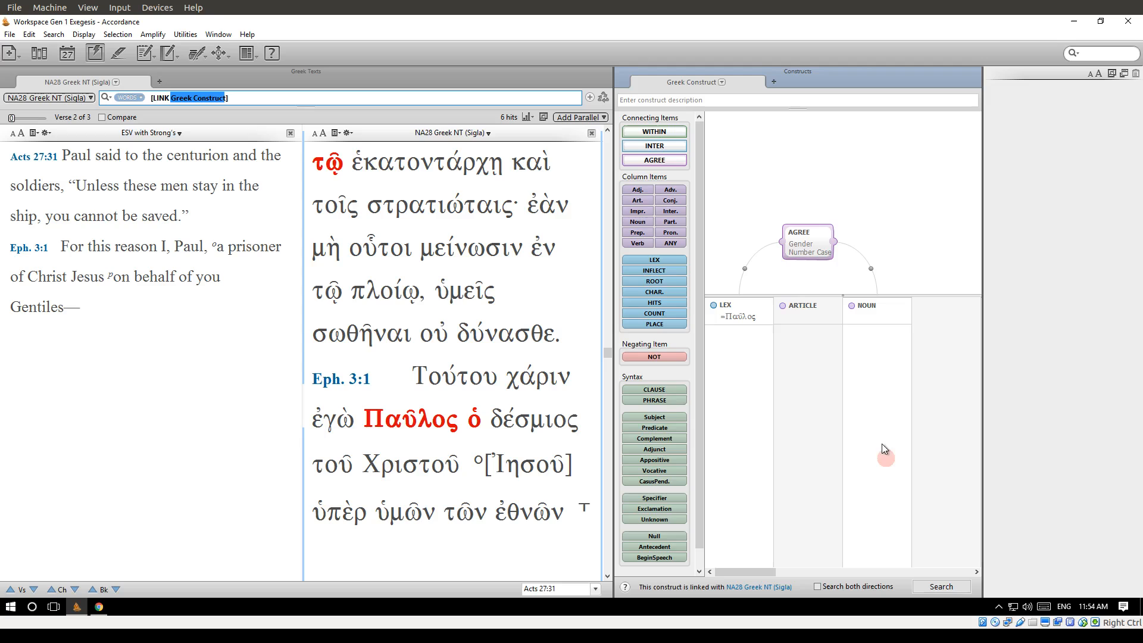
Run the Παῦλος, article and noun agreement construct search on the linked NA28 Greek NT.
click(946, 588)
click(722, 101)
click(940, 586)
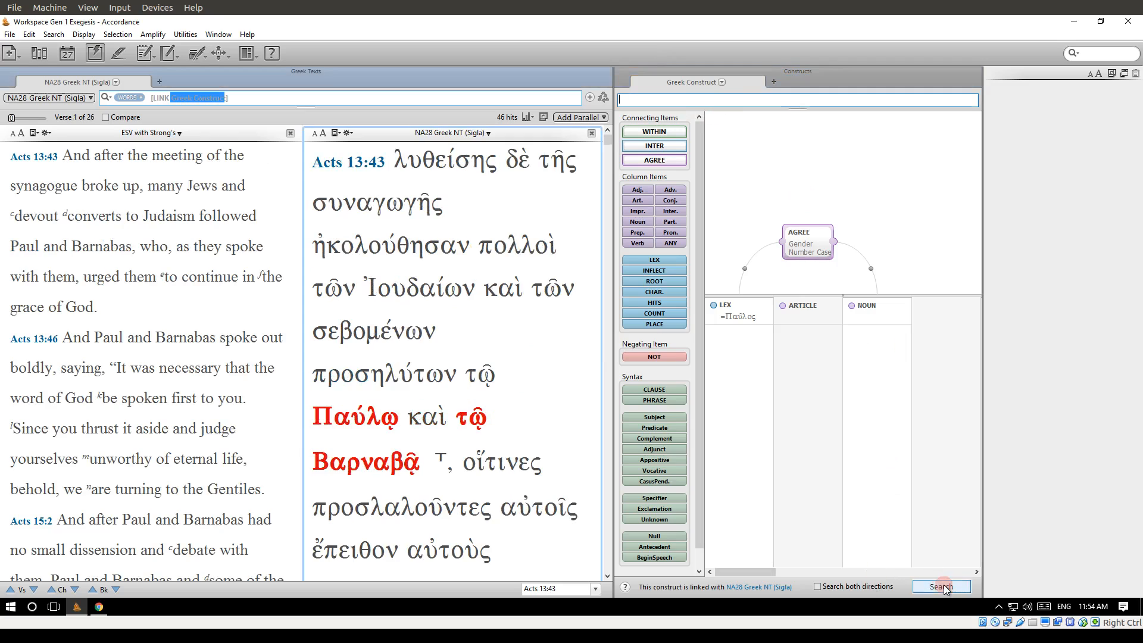
Examine the highlighted hits and the parsing of their words from Acts 13:43 through Acts 16:29.
mouse_move(481, 288)
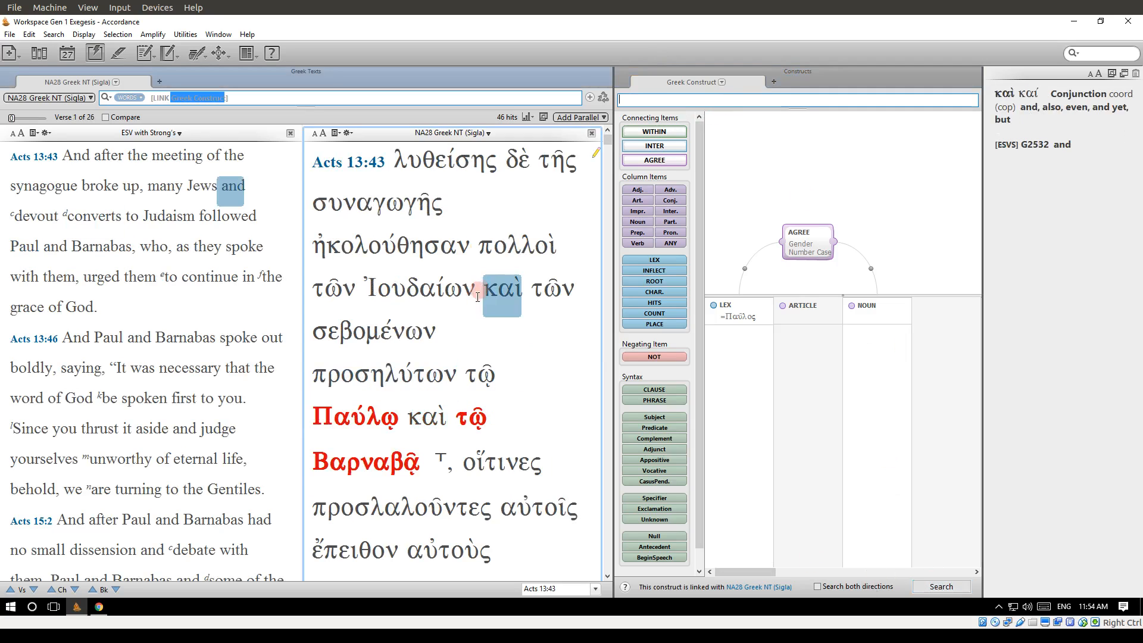
mouse_move(463, 314)
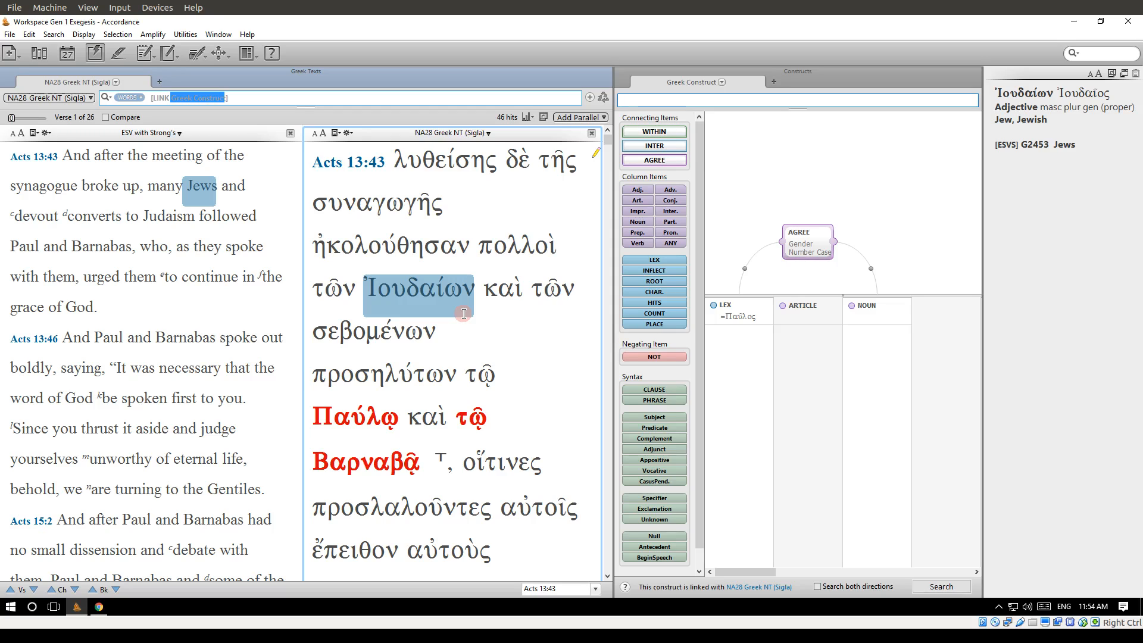
mouse_move(438, 431)
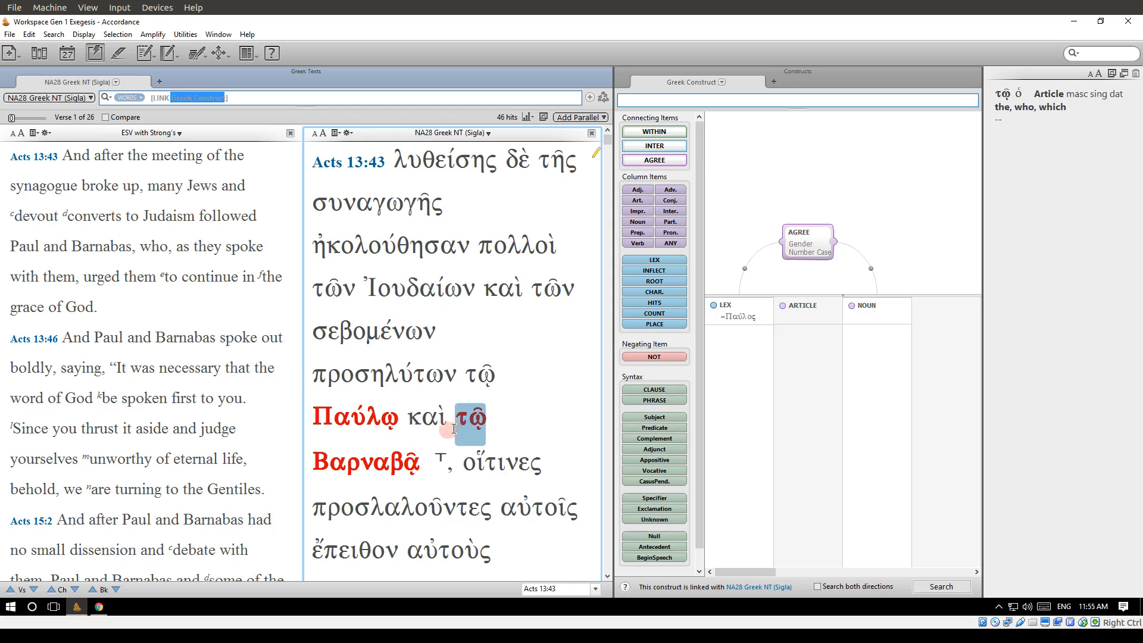
mouse_move(366, 464)
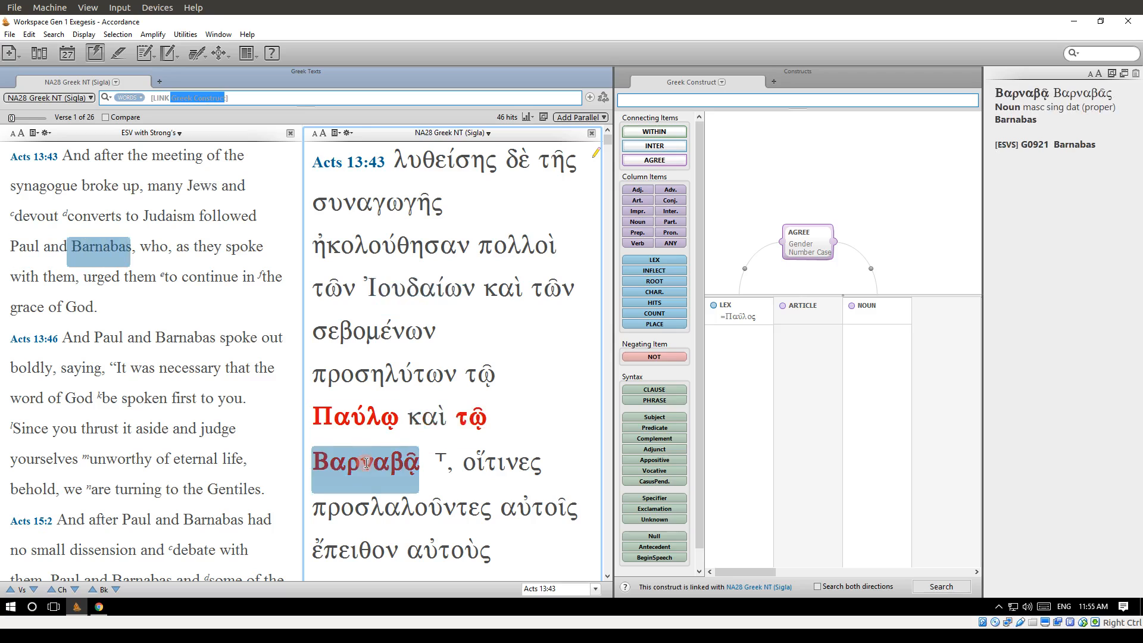
scroll(365, 463, down, 1)
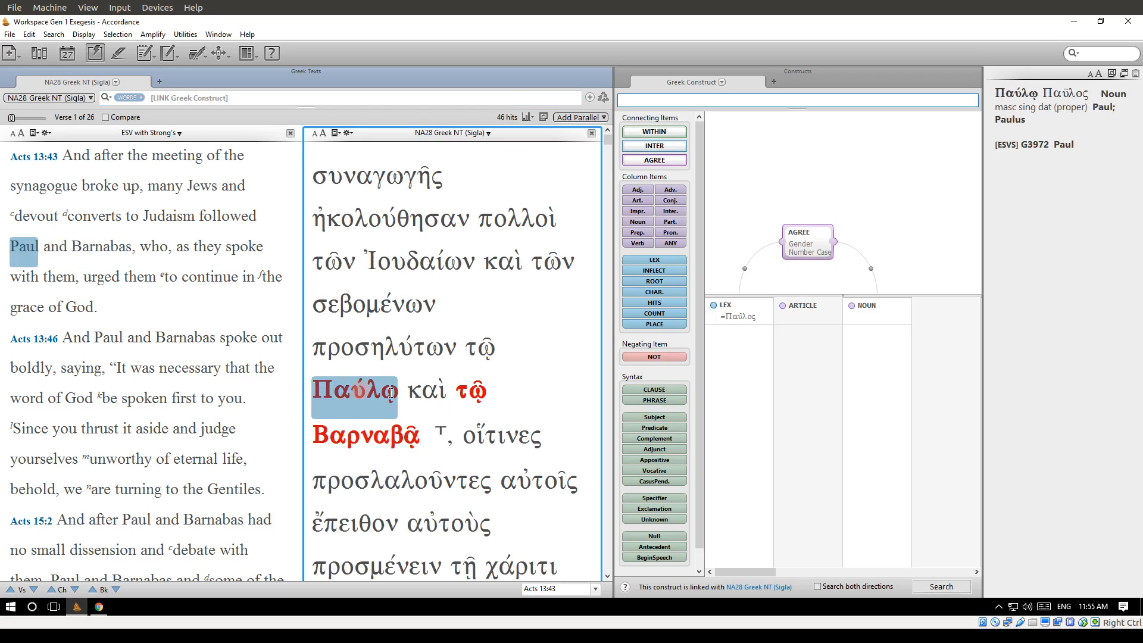
scroll(417, 433, down, 5)
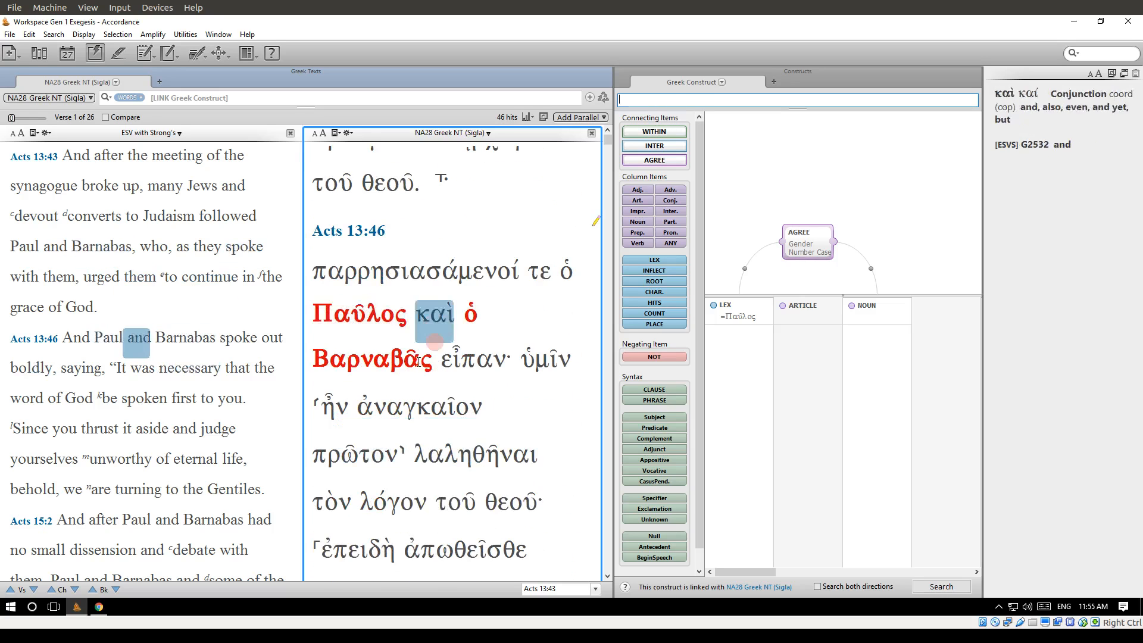
scroll(411, 369, down, 10)
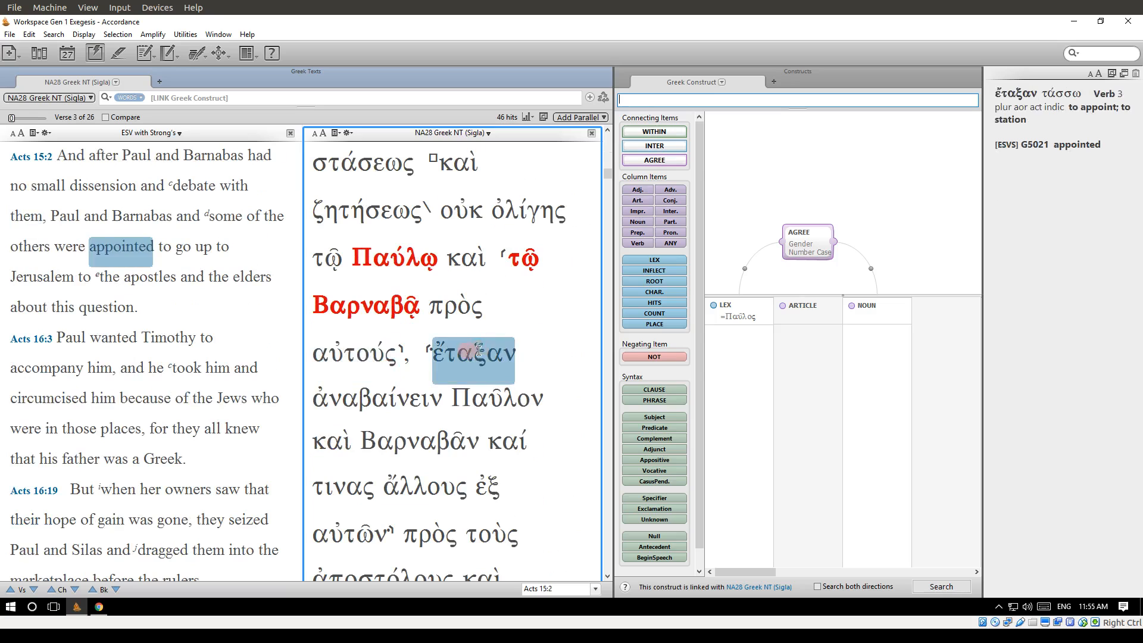
scroll(384, 309, down, 3)
scroll(384, 308, down, 7)
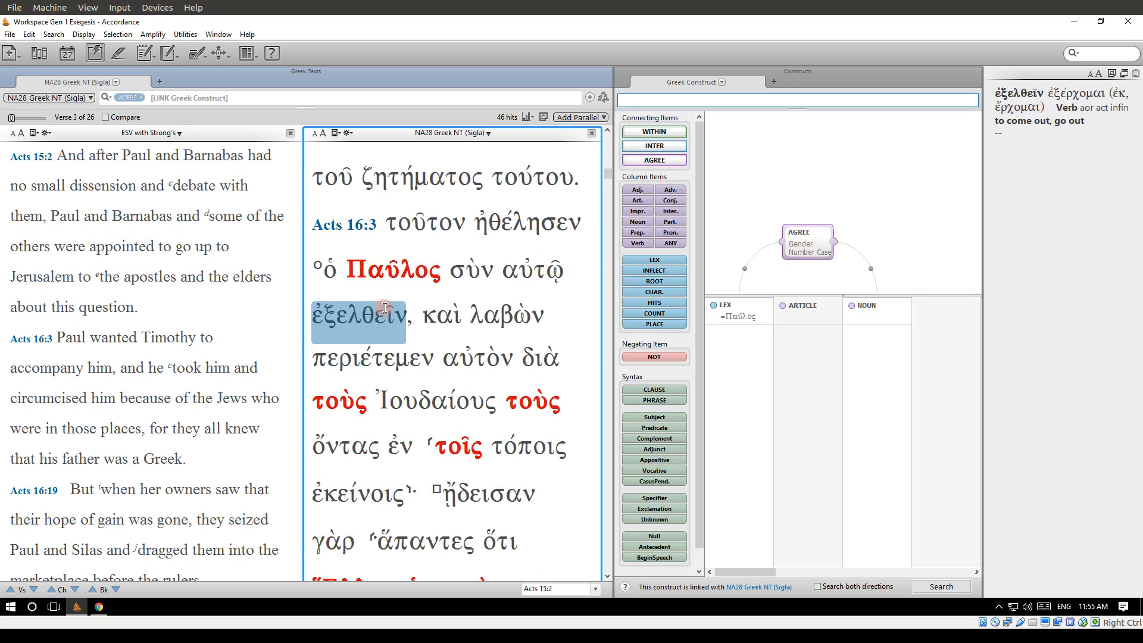
scroll(385, 307, down, 6)
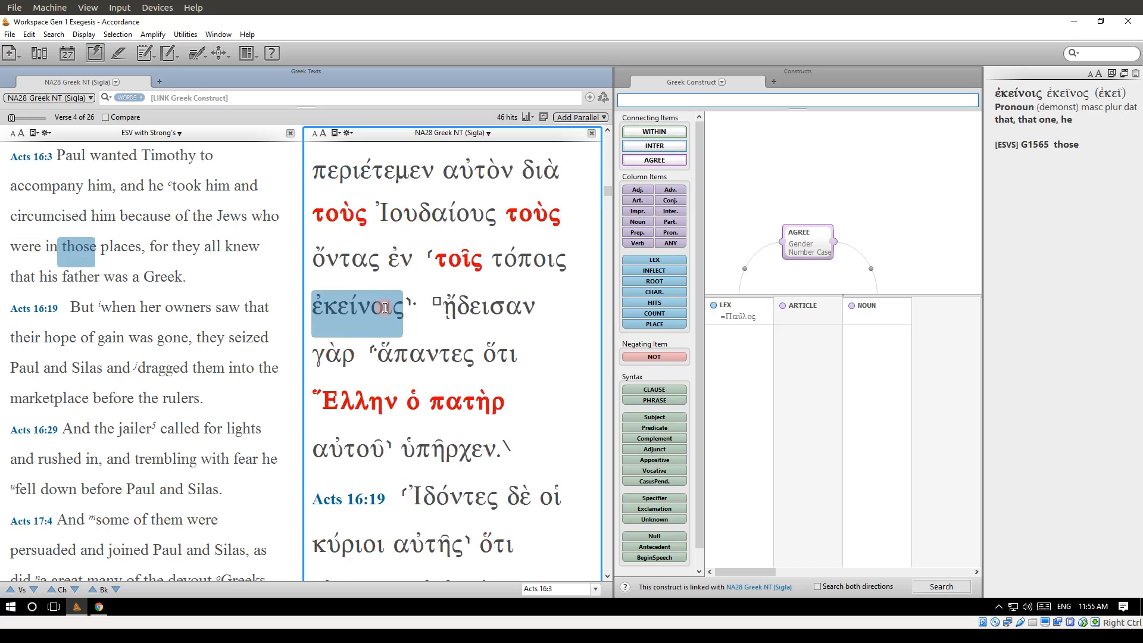
scroll(384, 307, down, 4)
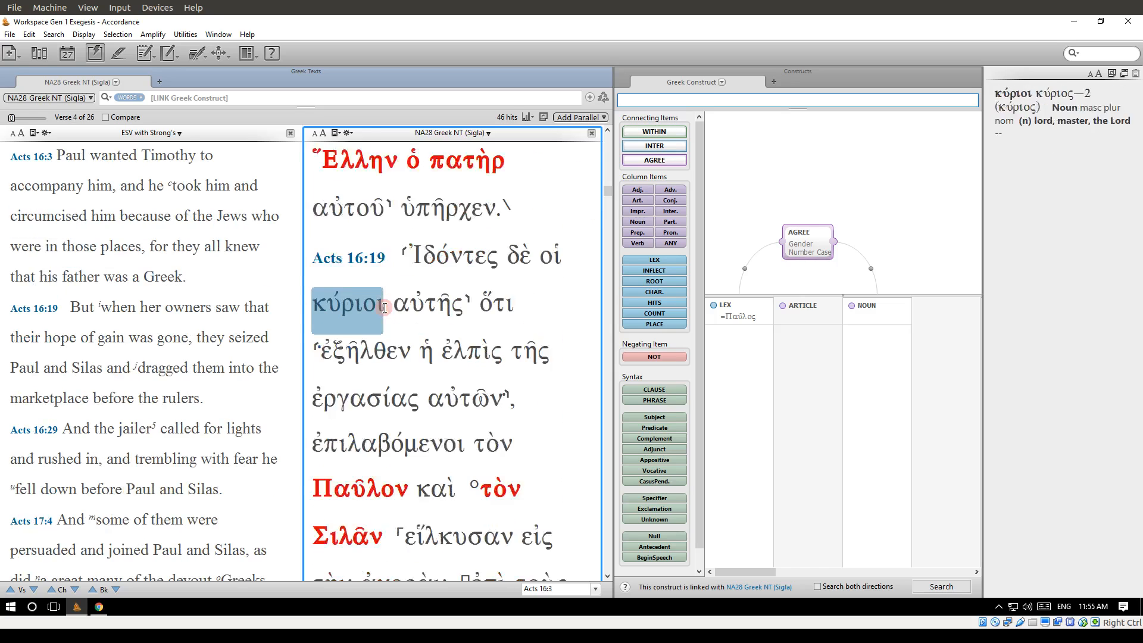
scroll(384, 308, down, 3)
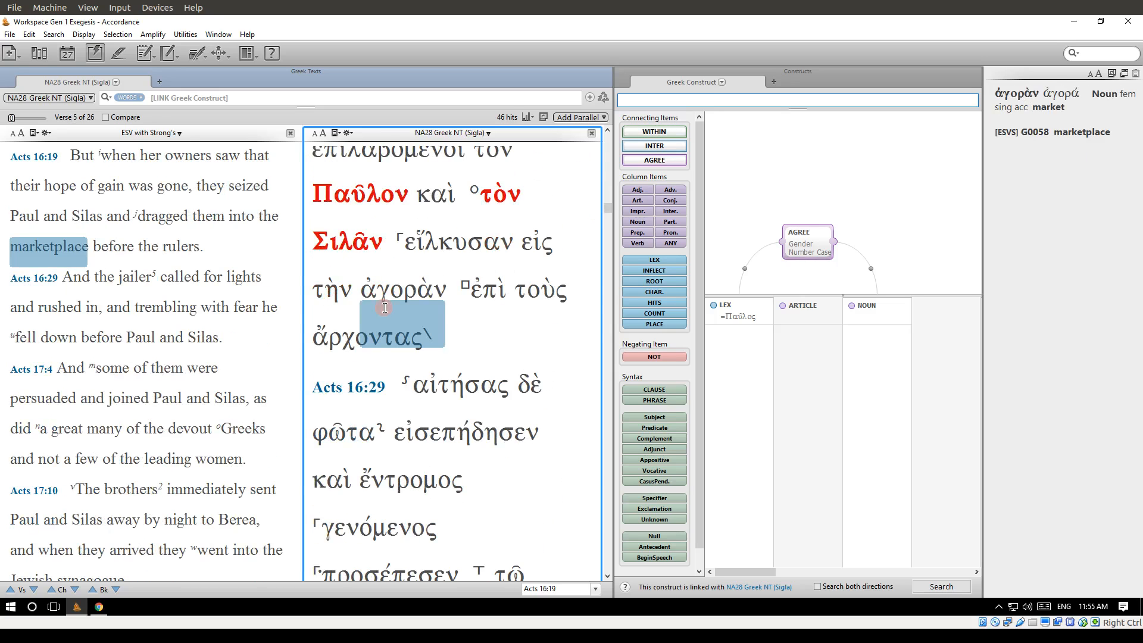
scroll(385, 308, down, 2)
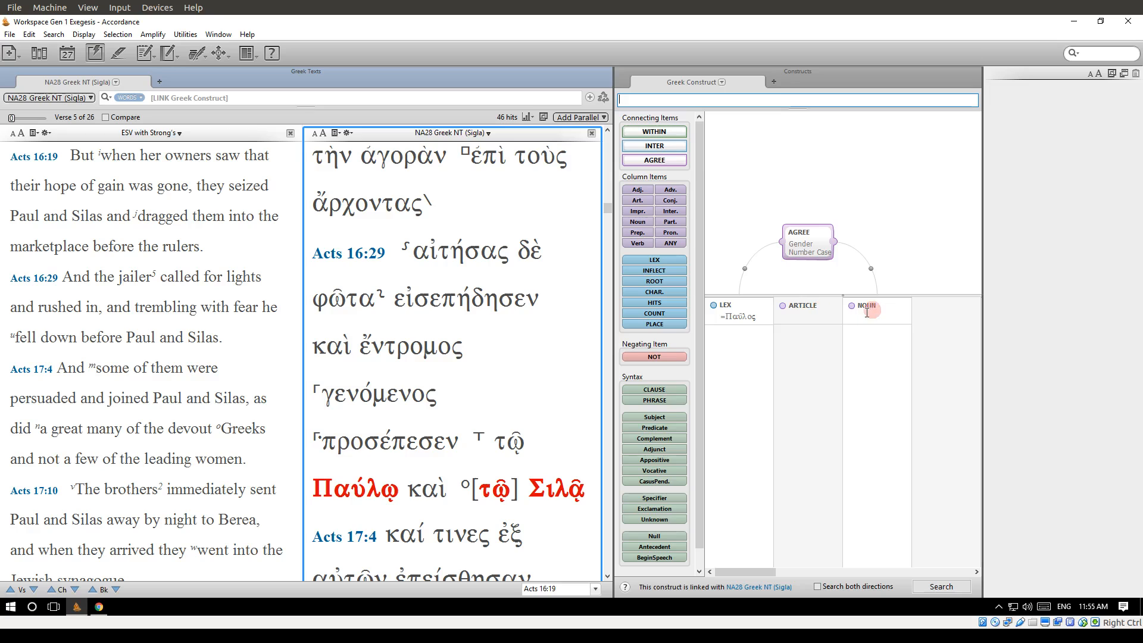
Add a WITHIN connector of 1 word between the ARTICLE and NOUN columns, and rerun the construct search.
drag(654, 131, 833, 281)
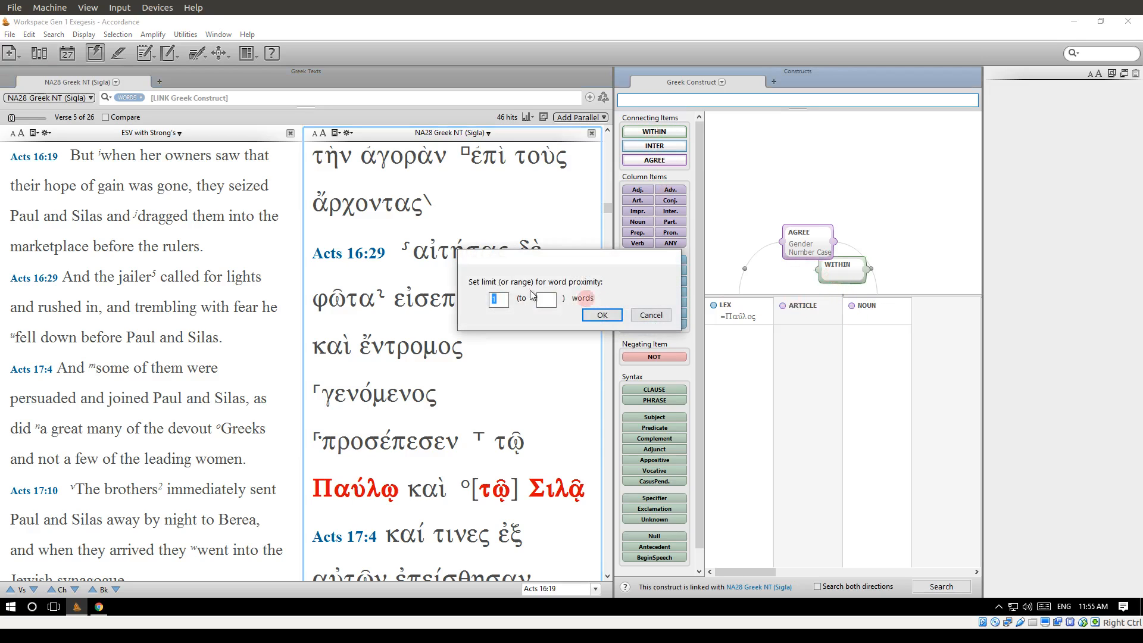
click(602, 315)
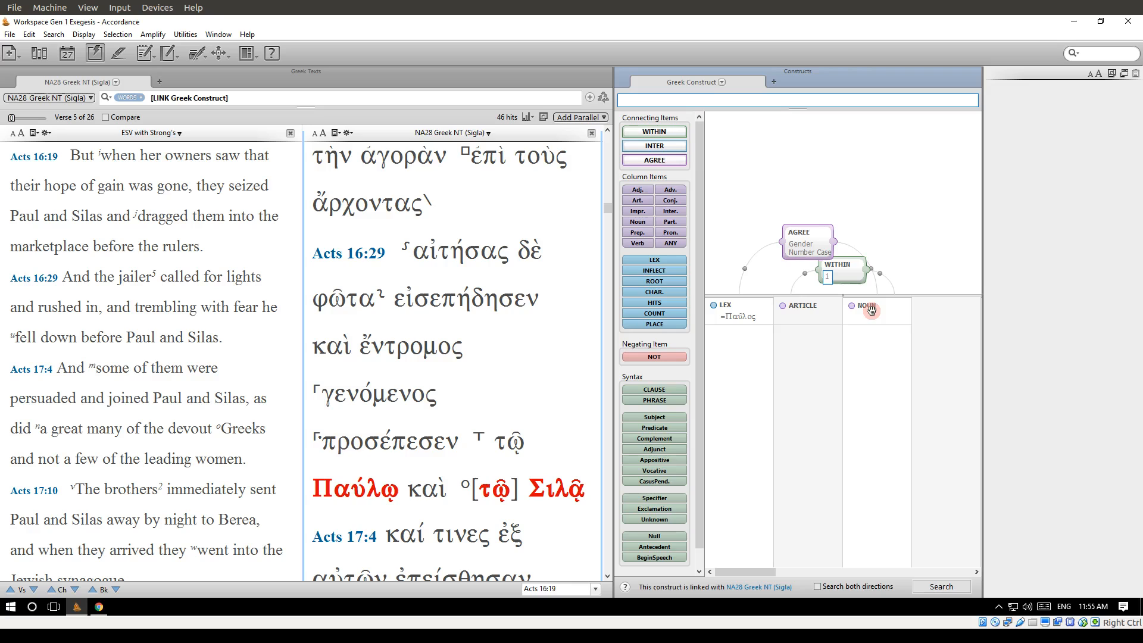
click(947, 586)
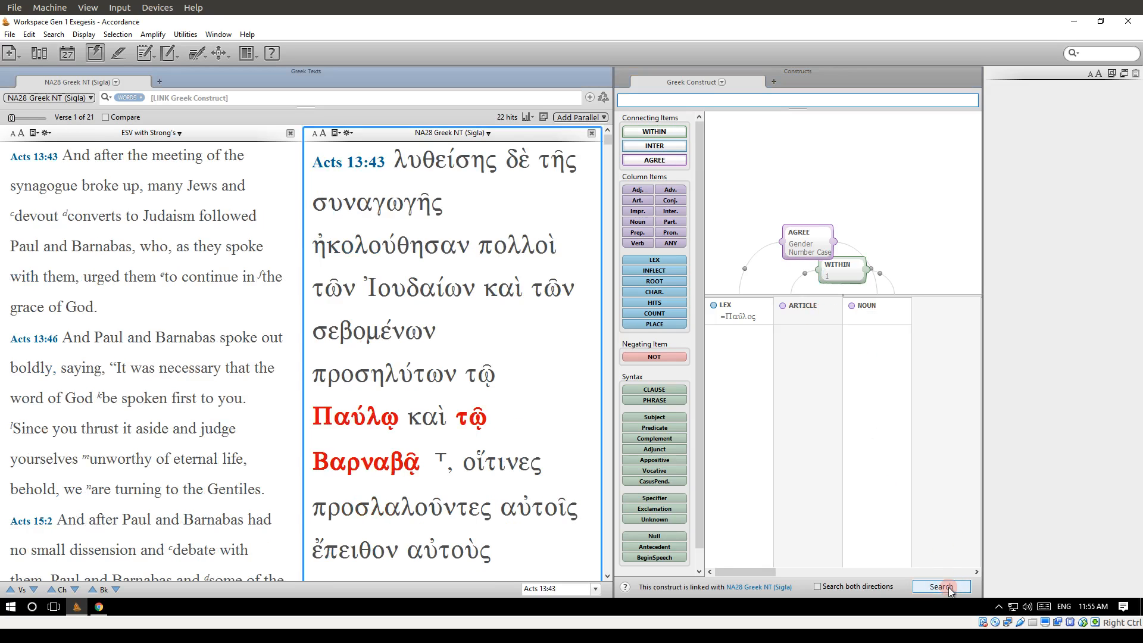
Review the refined search hits from the end of the results, going back from Philem. 1 to 1Cor. 1:1.
drag(607, 139, 601, 578)
scroll(521, 432, up, 2)
scroll(521, 432, up, 1)
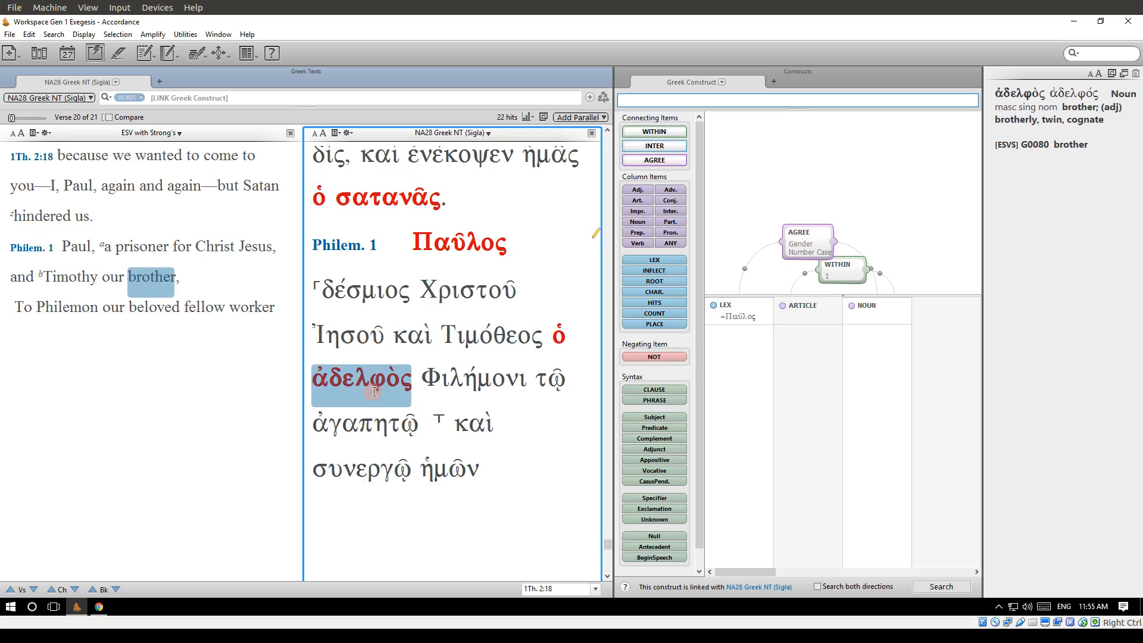
scroll(371, 391, up, 1)
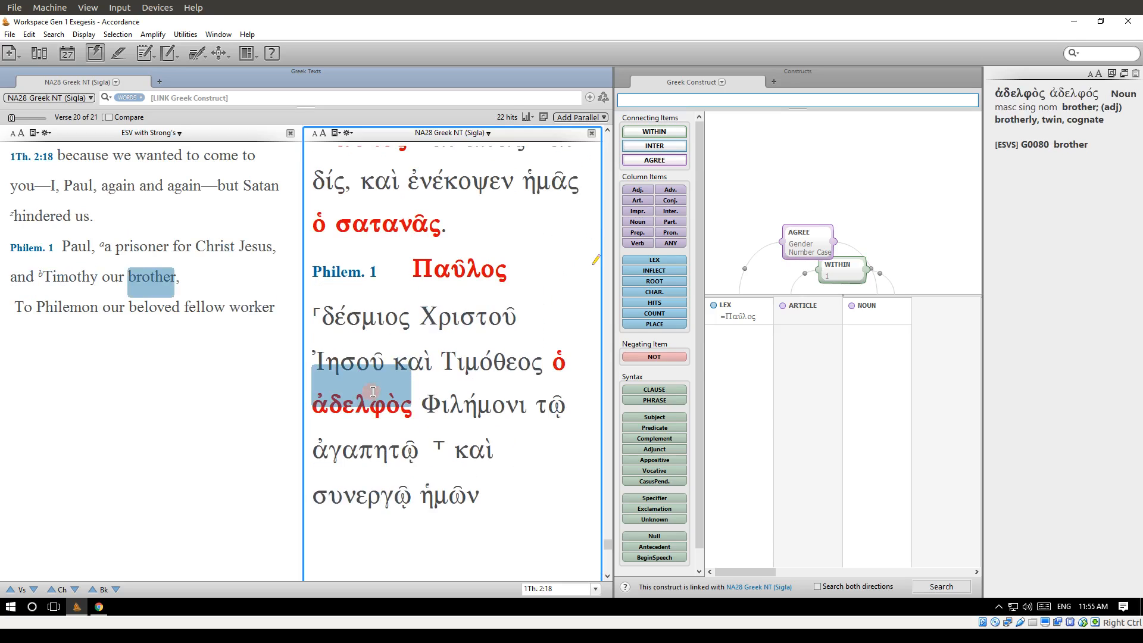
scroll(371, 392, up, 1)
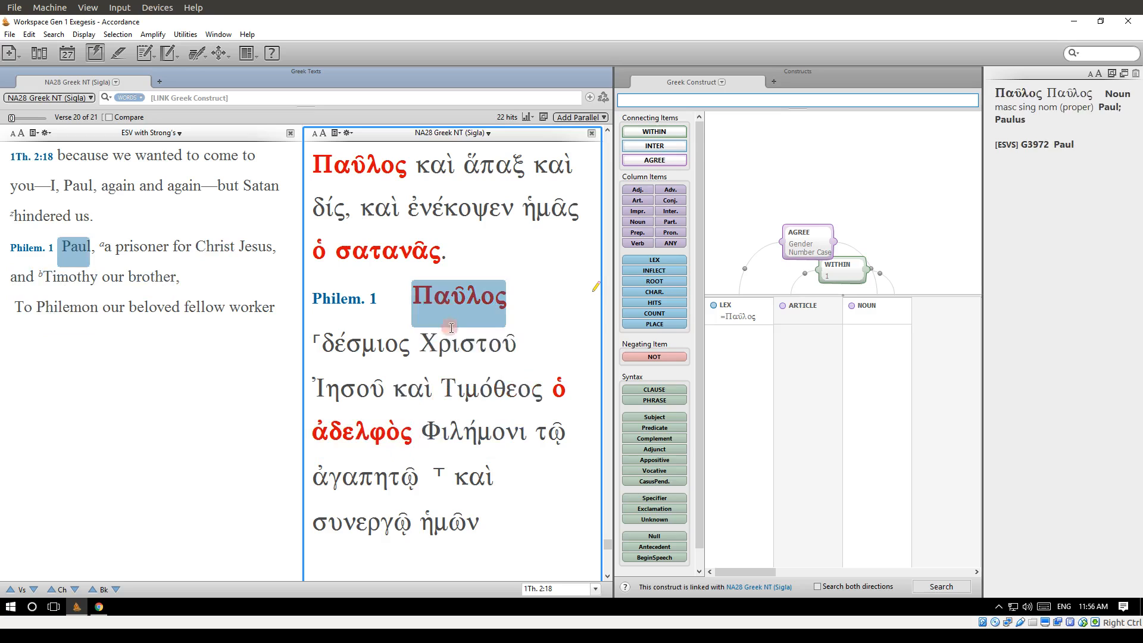
scroll(449, 338, up, 2)
scroll(449, 339, up, 5)
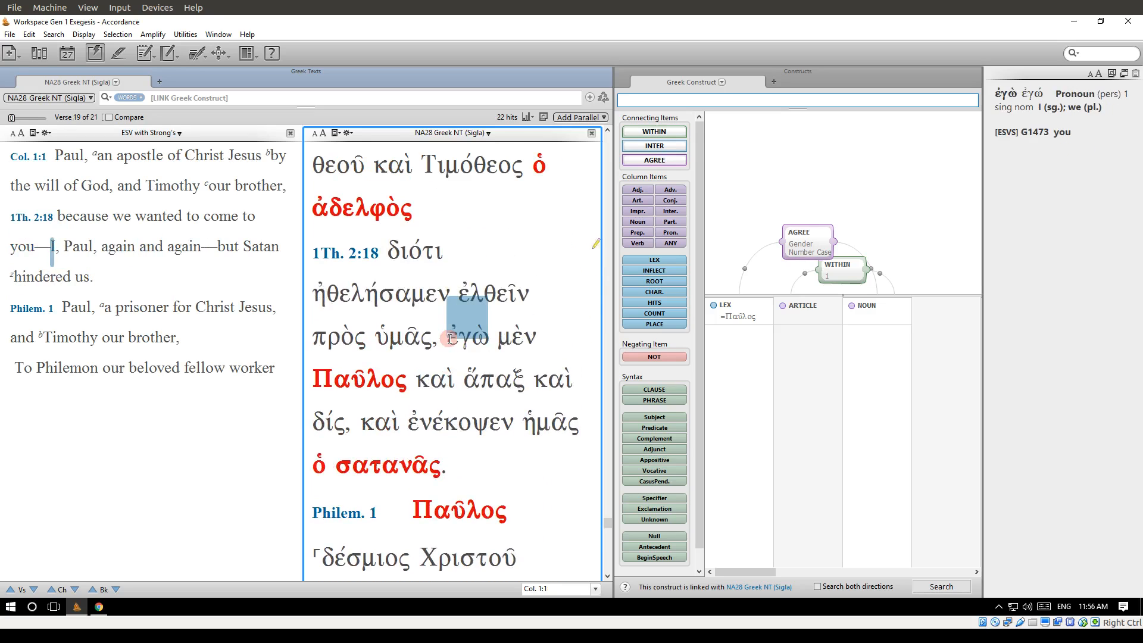
scroll(450, 339, down, 3)
scroll(449, 339, up, 2)
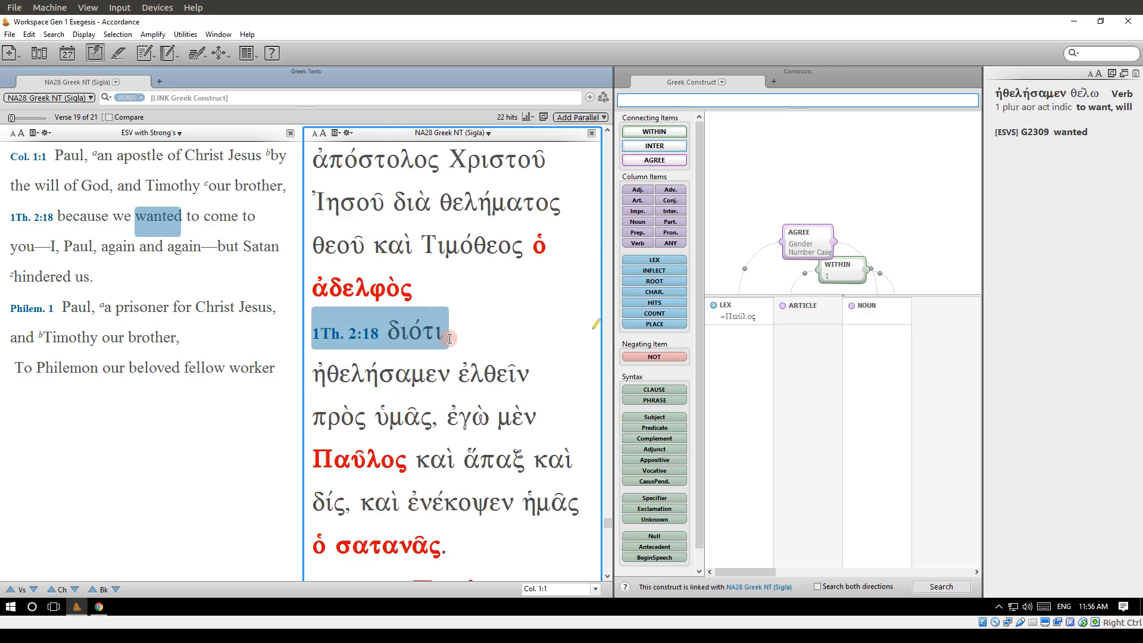
scroll(450, 339, up, 2)
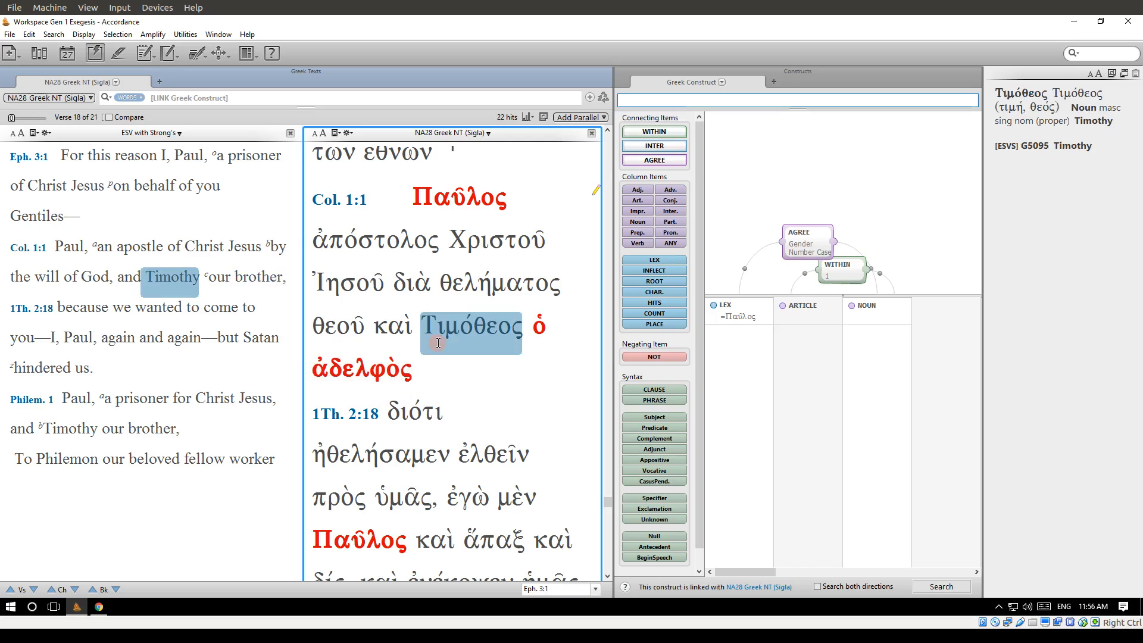
scroll(437, 342, up, 5)
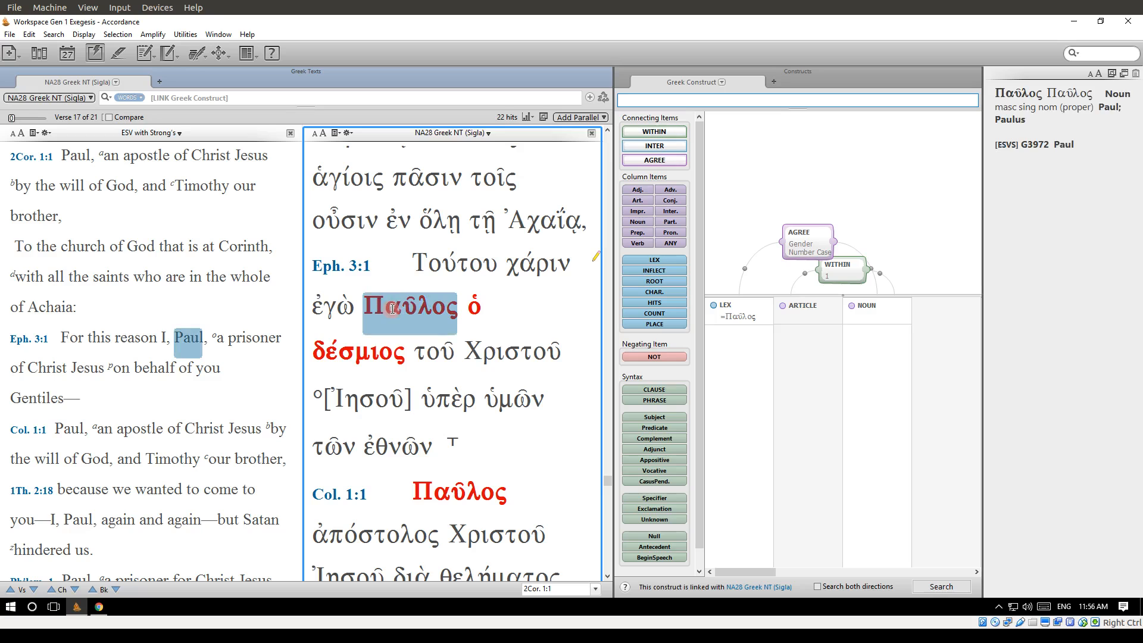
scroll(393, 344, up, 4)
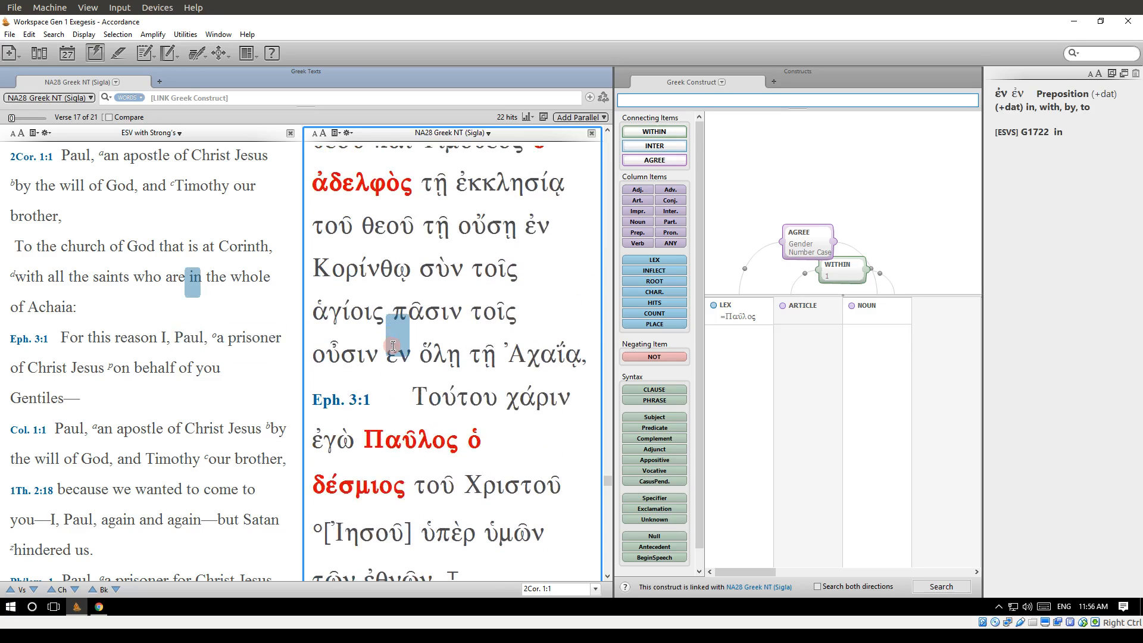
scroll(393, 345, up, 2)
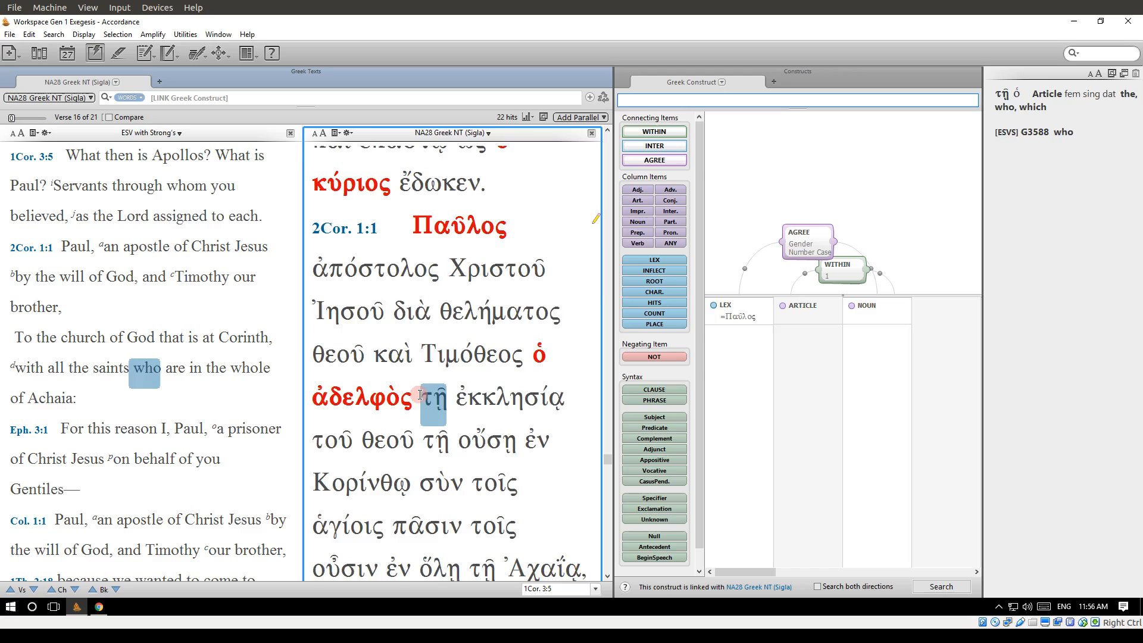
scroll(419, 395, up, 3)
scroll(420, 395, up, 3)
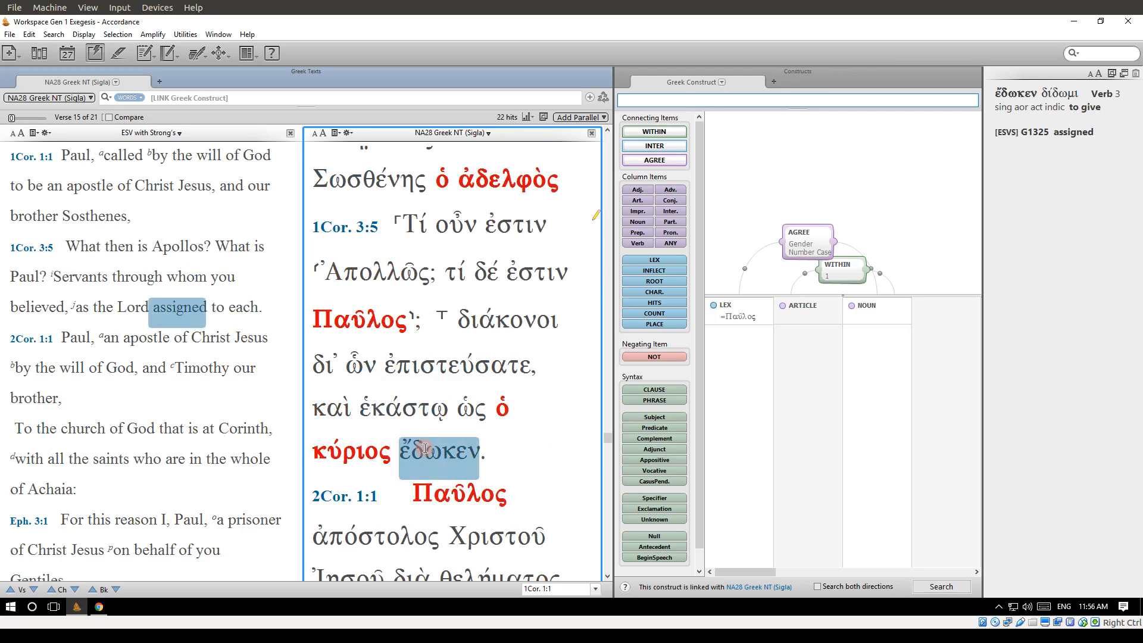
scroll(380, 279, up, 7)
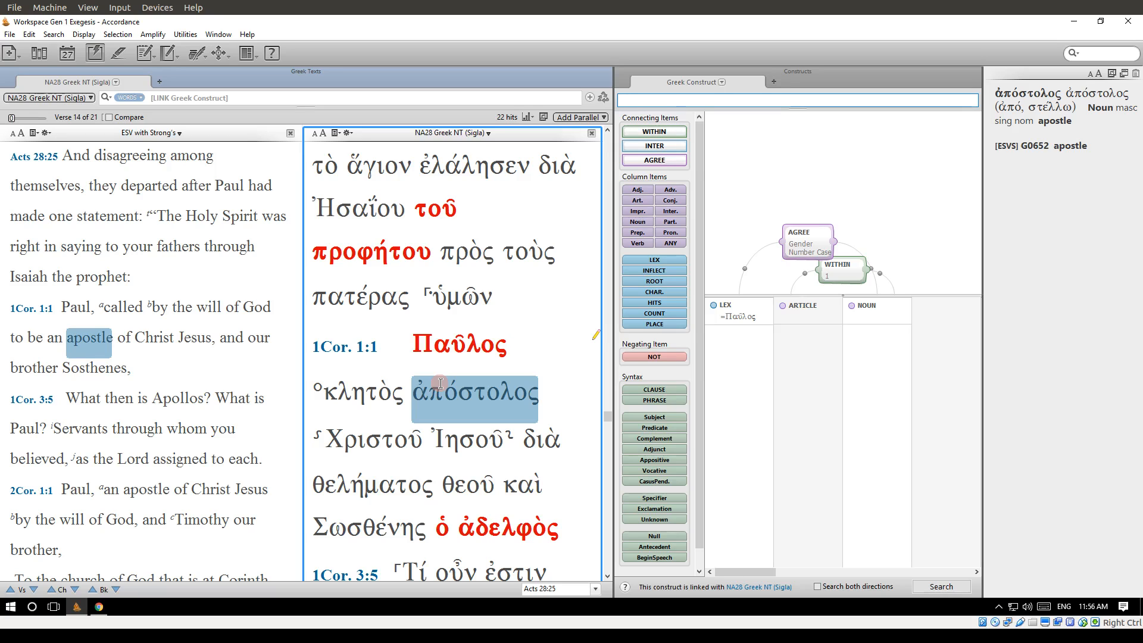
Examine the construct search hits from Acts 28:25 back to Acts 23:24 and forward again to 1Cor. 1:1.
scroll(440, 383, up, 2)
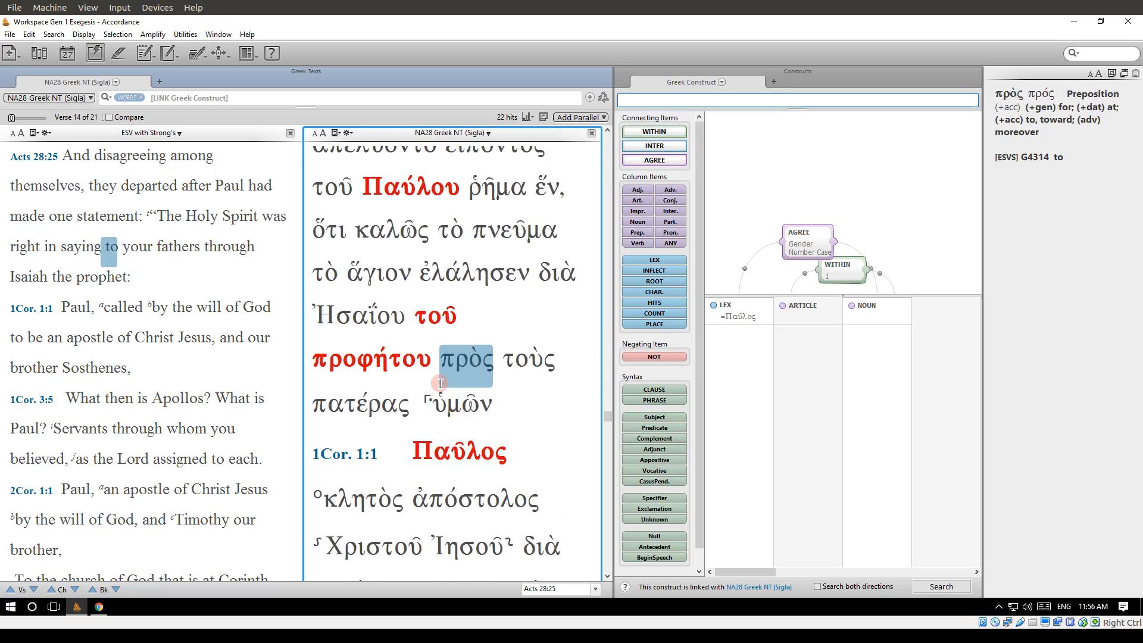
scroll(440, 383, up, 1)
scroll(440, 383, up, 1)
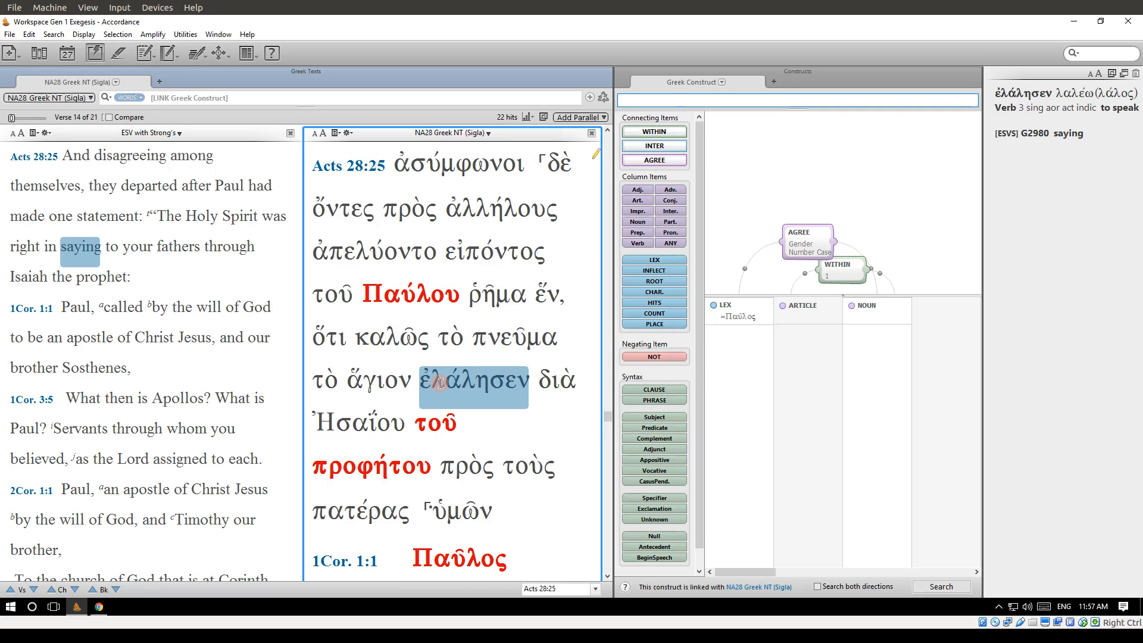
scroll(441, 382, up, 3)
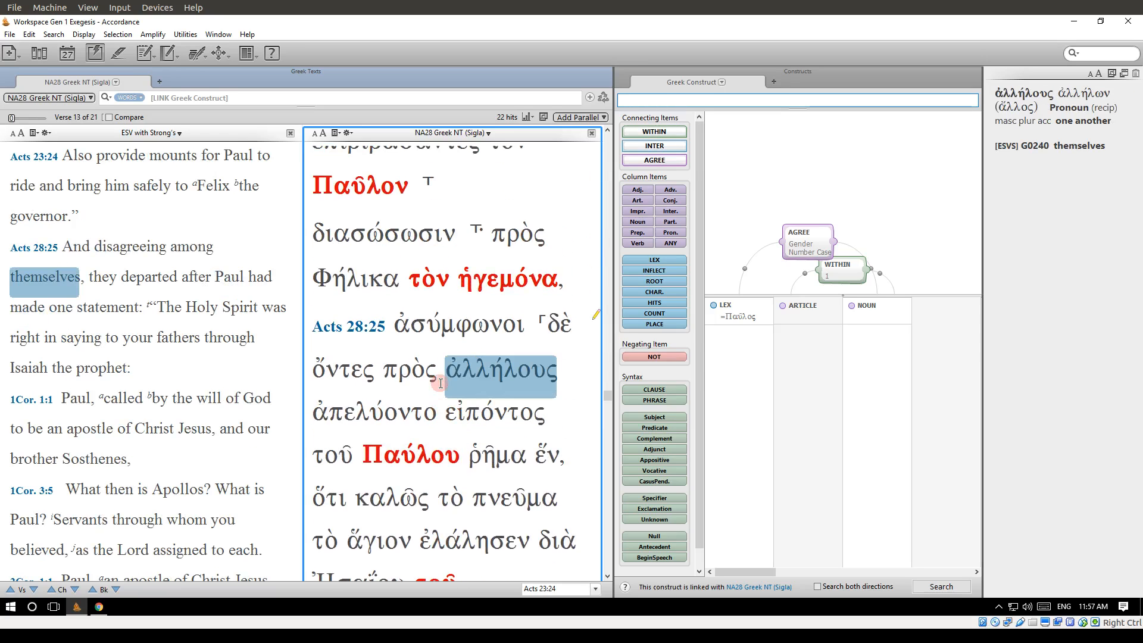
scroll(440, 382, down, 7)
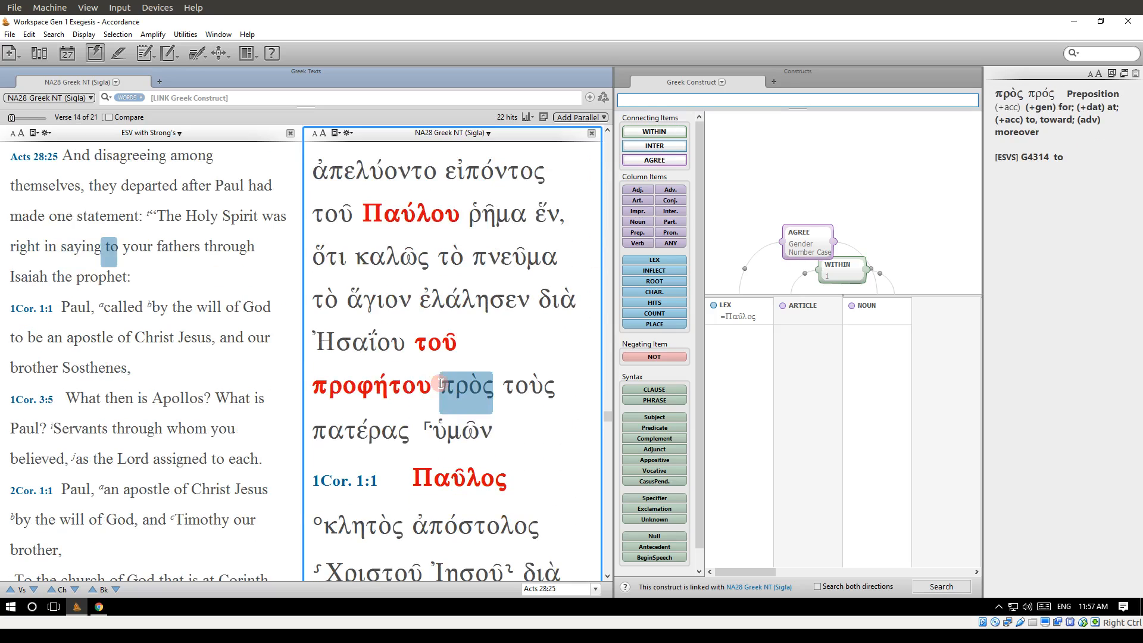
scroll(441, 383, down, 3)
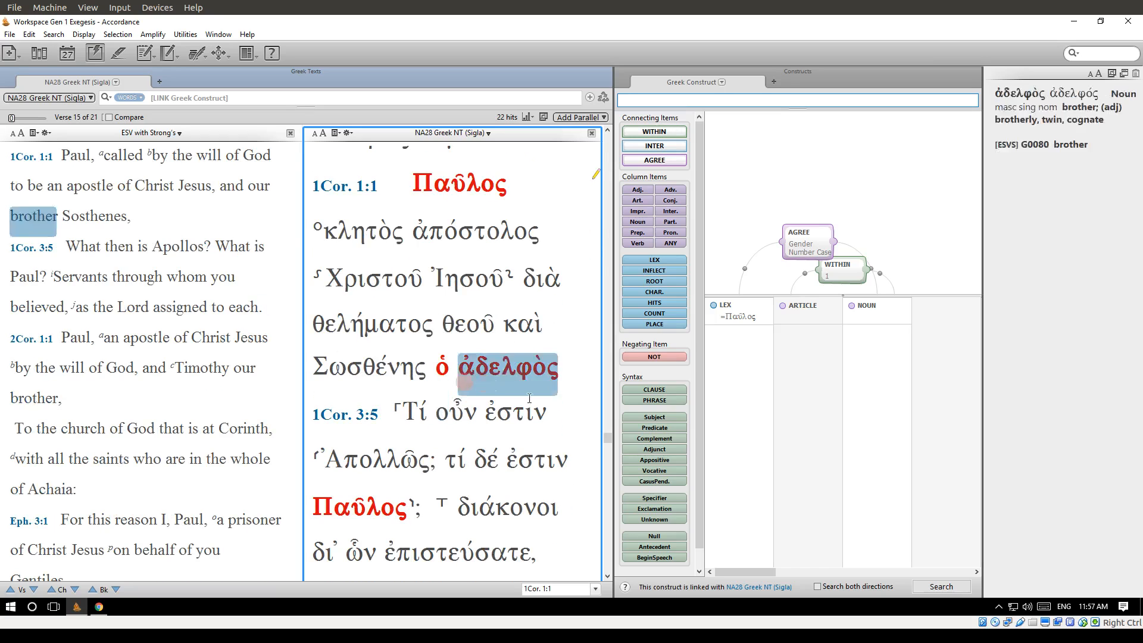
View the Search For options available for the word "called" in 1Cor. 1:1 of the ESV text.
right_click(117, 168)
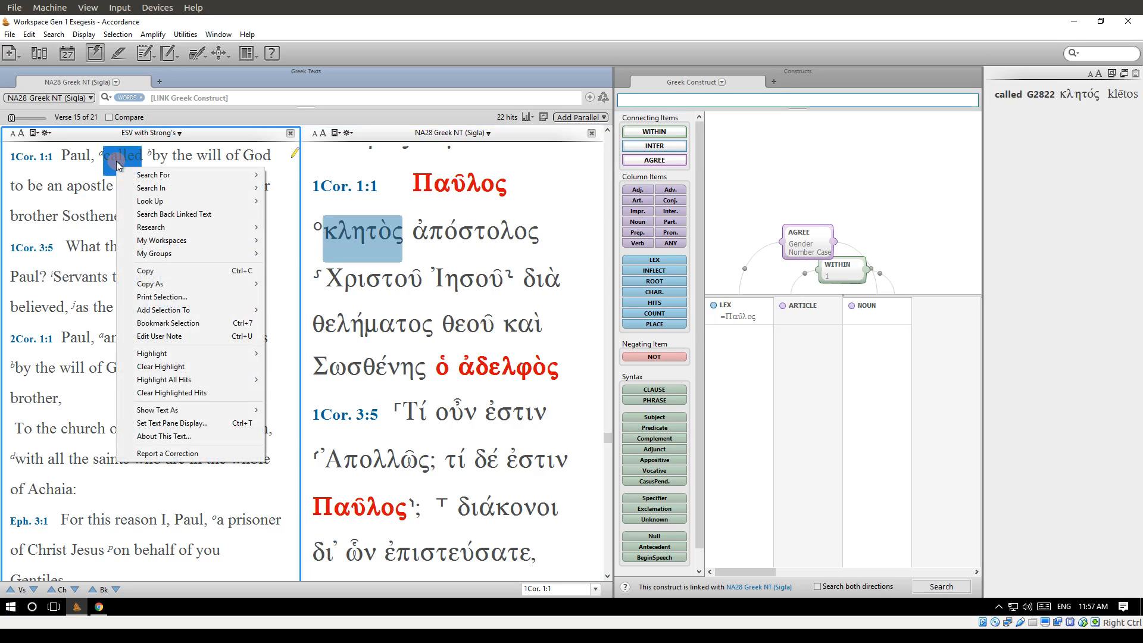
mouse_move(150, 177)
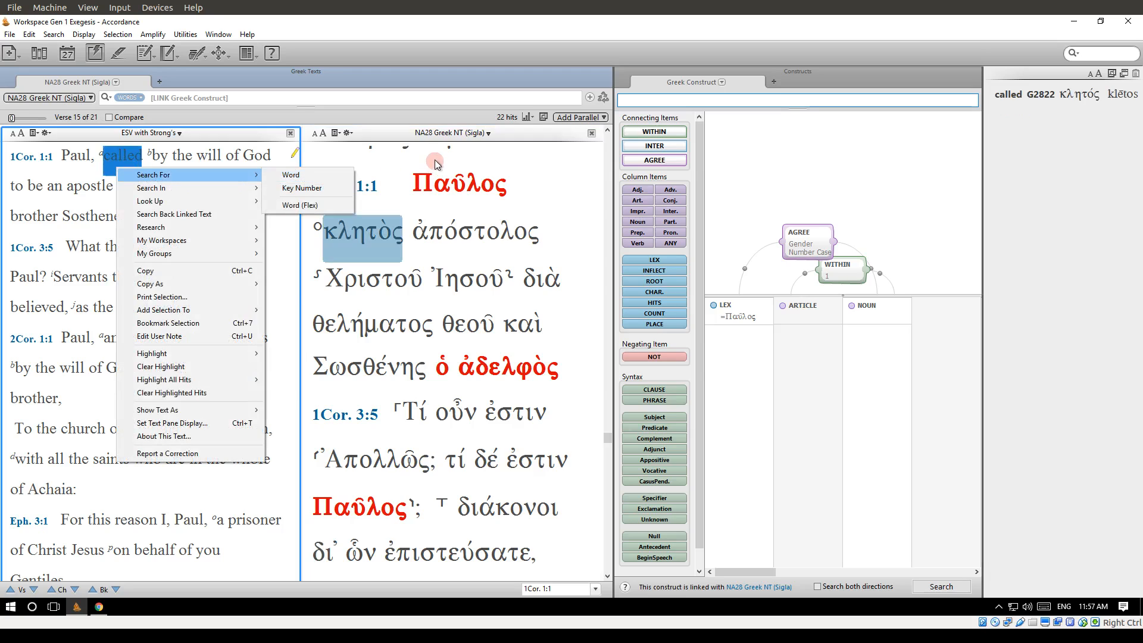
click(304, 175)
Review the linked NA28 search entry and the available search commands, finishing in the Greek construct.
click(242, 97)
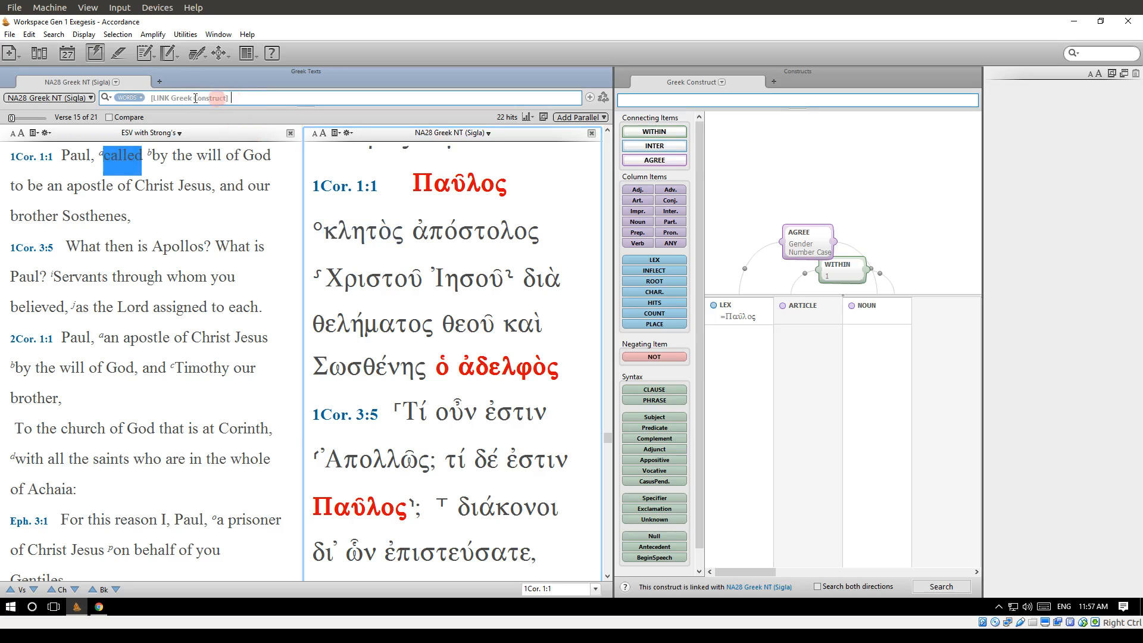
drag(148, 98, 357, 108)
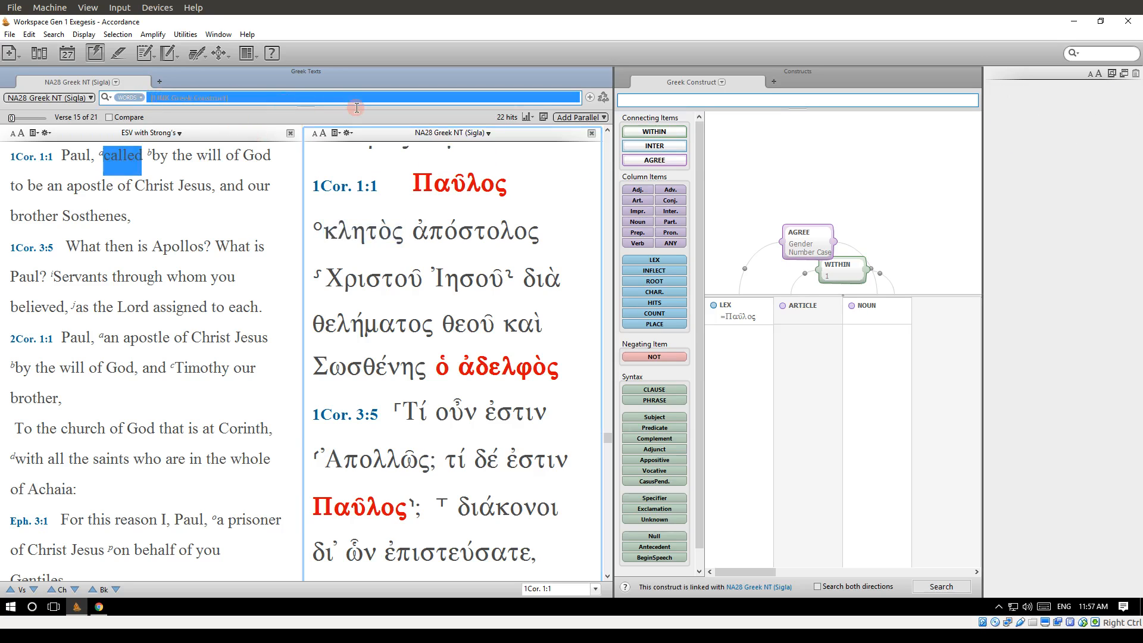
click(348, 185)
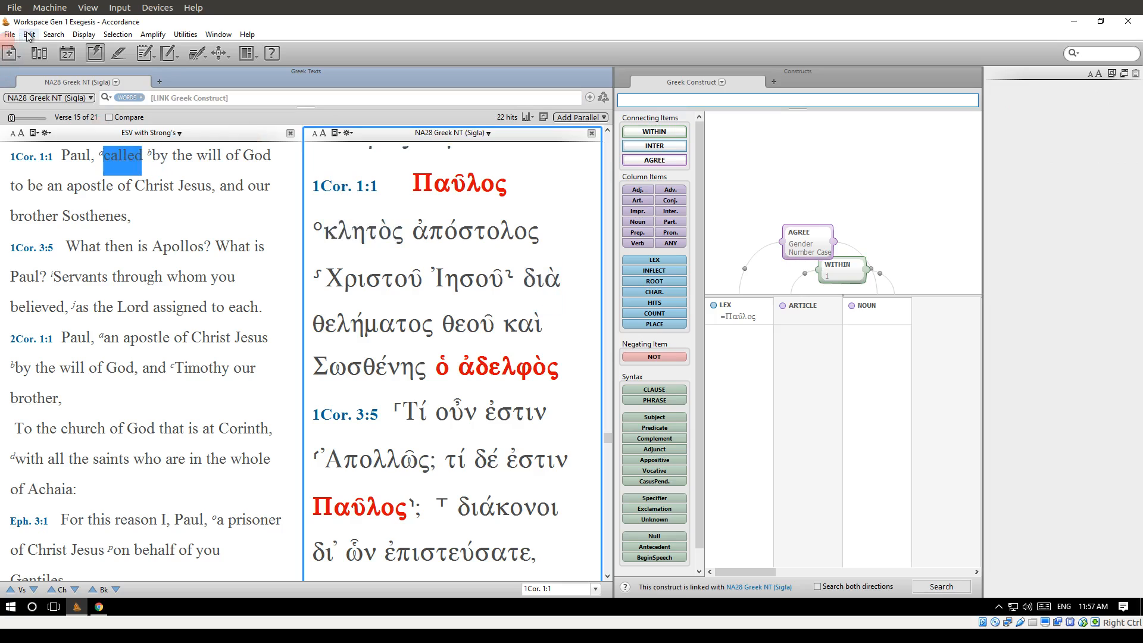
click(54, 33)
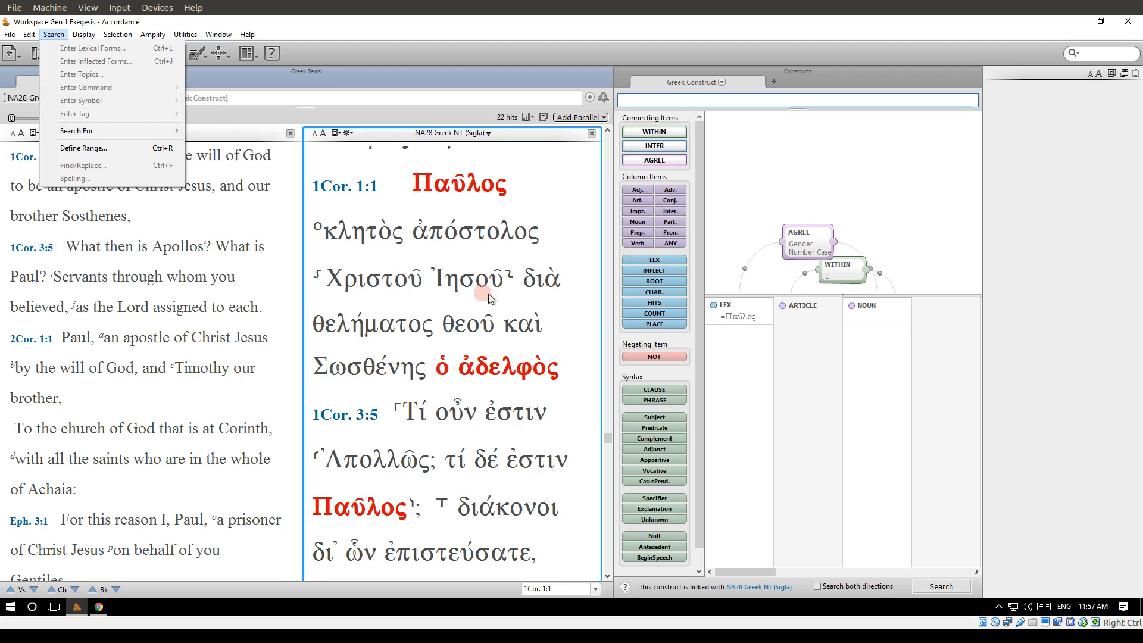
click(408, 200)
click(775, 212)
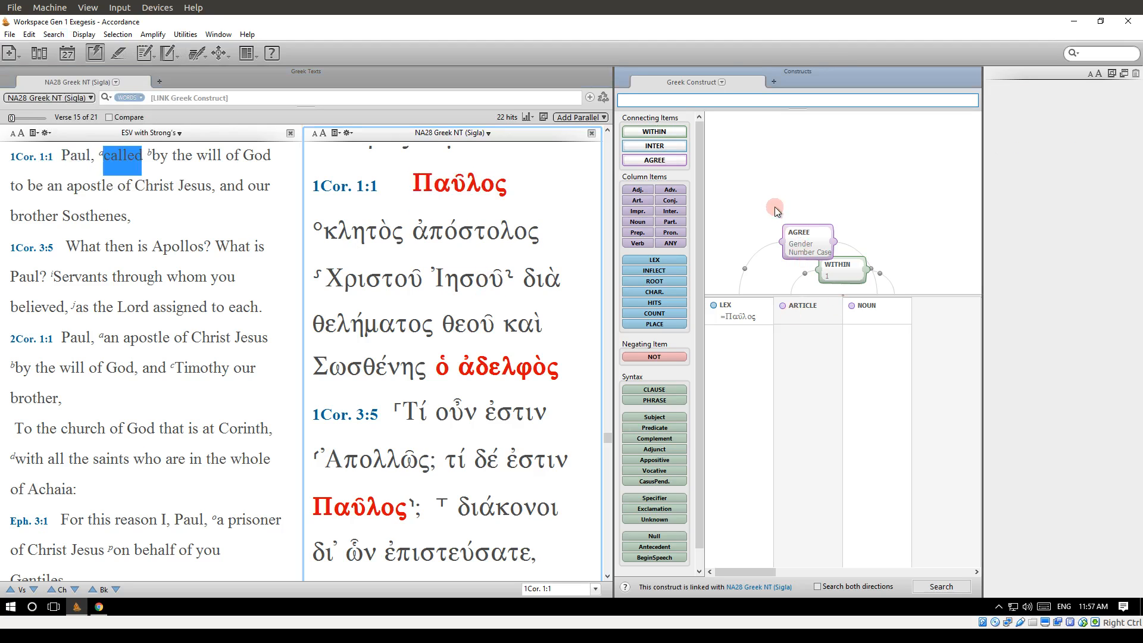